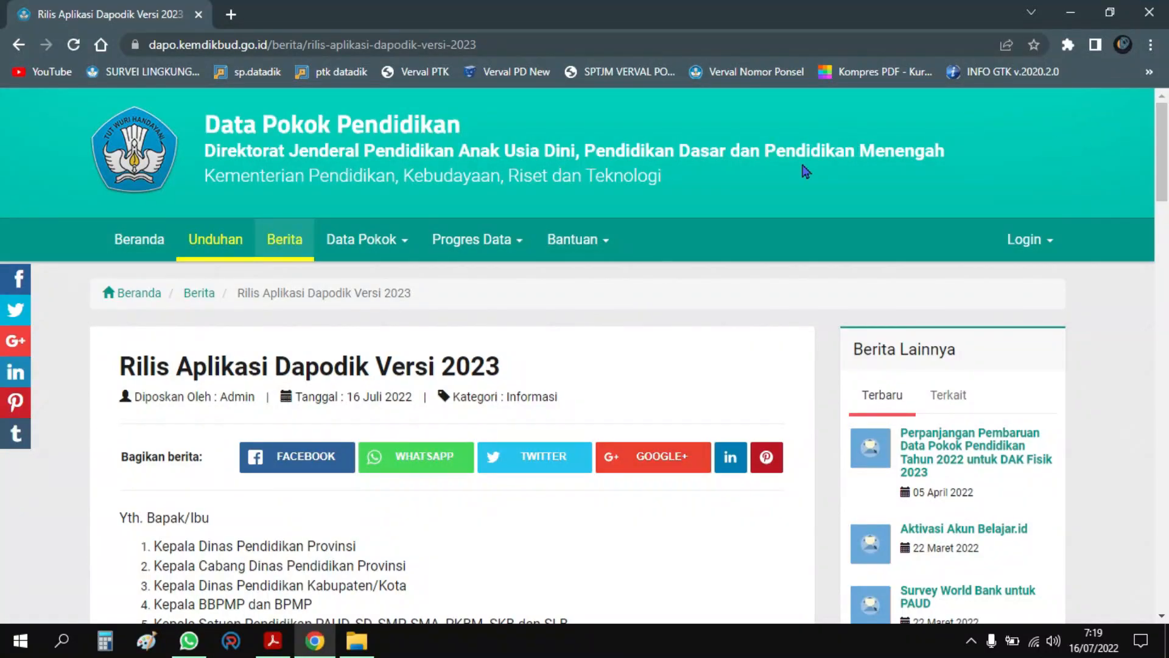
Read the Dapodik Versi 2023 release announcement, covering its significant updates, data deadline, uninstall requirement and installation steps.
{"action": "mouse_move", "coordinate": [1166, 167]}
{"action": "left_mouse_down"}
{"action": "mouse_move", "coordinate": [1168, 246]}
{"action": "mouse_move", "coordinate": [1164, 170]}
{"action": "left_mouse_up"}
{"action": "scroll", "coordinate": [595, 288], "scroll_direction": "down", "scroll_amount": 2}
{"action": "scroll", "coordinate": [595, 293], "scroll_direction": "down", "scroll_amount": 8}
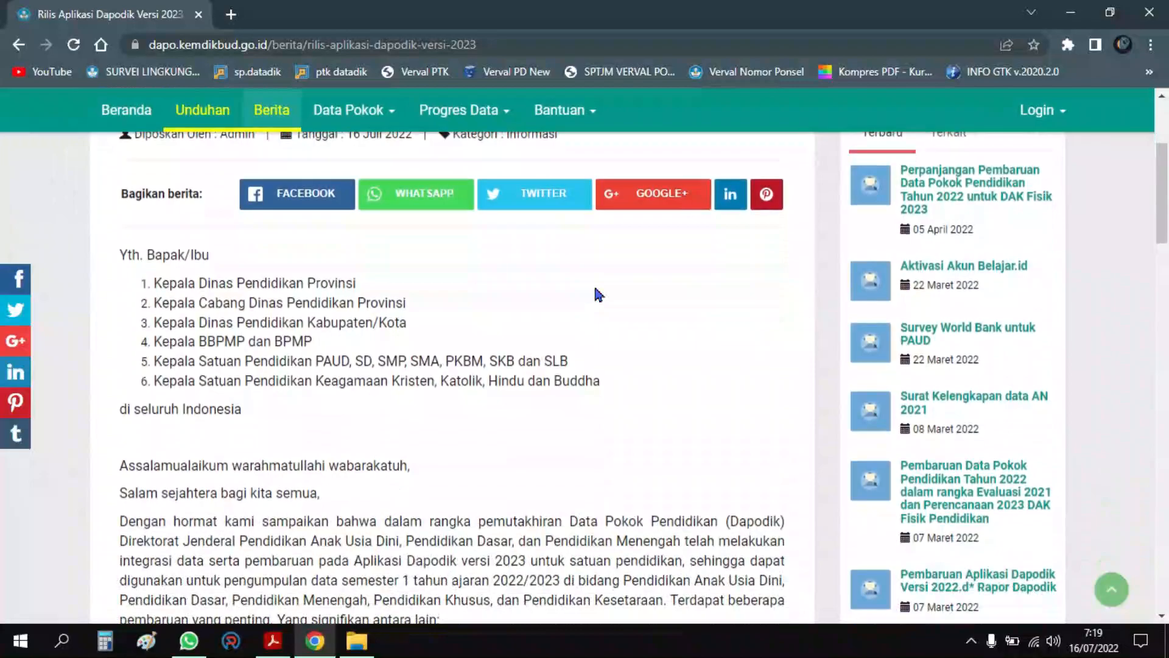
{"action": "scroll", "coordinate": [595, 294], "scroll_direction": "up", "scroll_amount": 10}
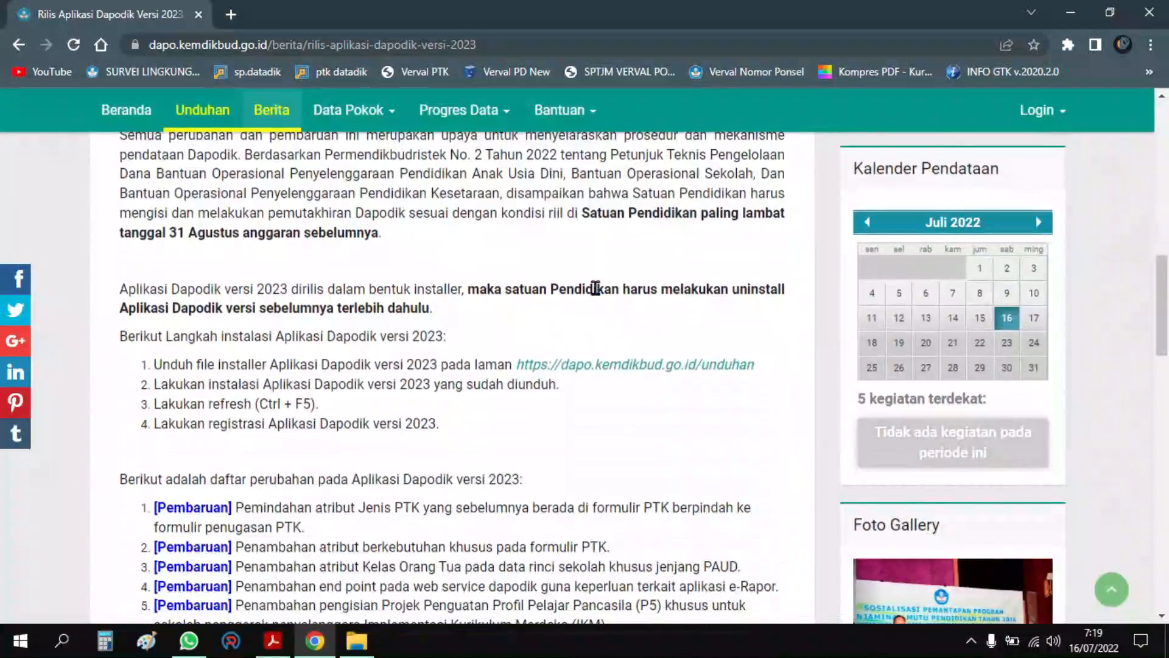
{"action": "scroll", "coordinate": [598, 295], "scroll_direction": "down", "scroll_amount": 10}
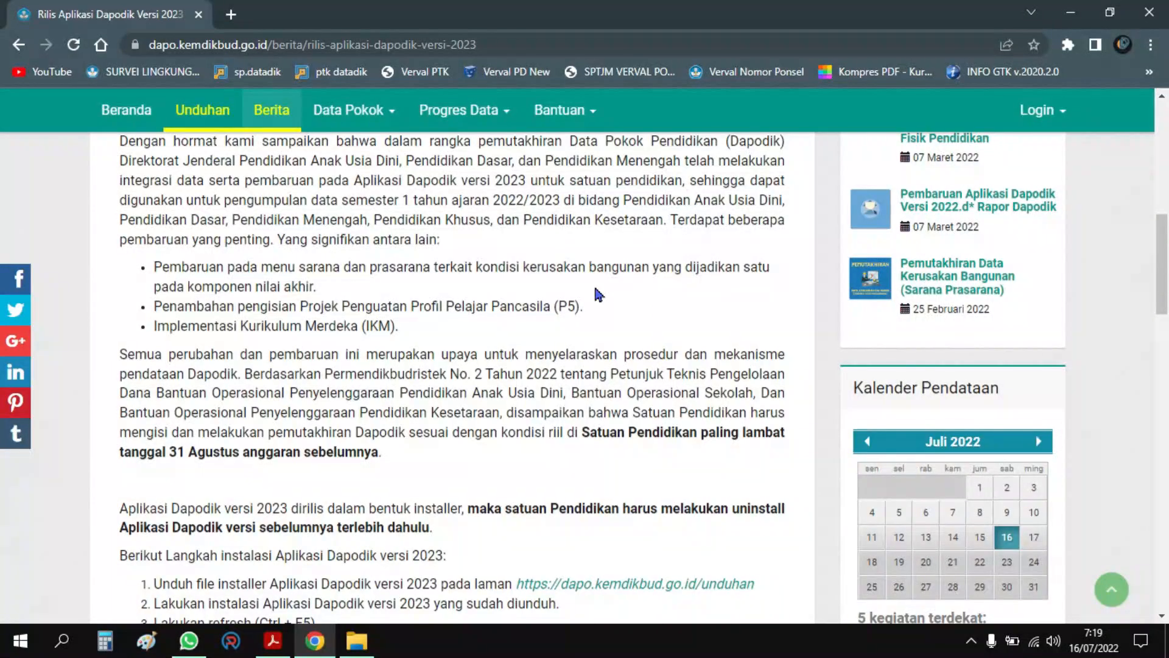
{"action": "scroll", "coordinate": [597, 295], "scroll_direction": "down", "scroll_amount": 4}
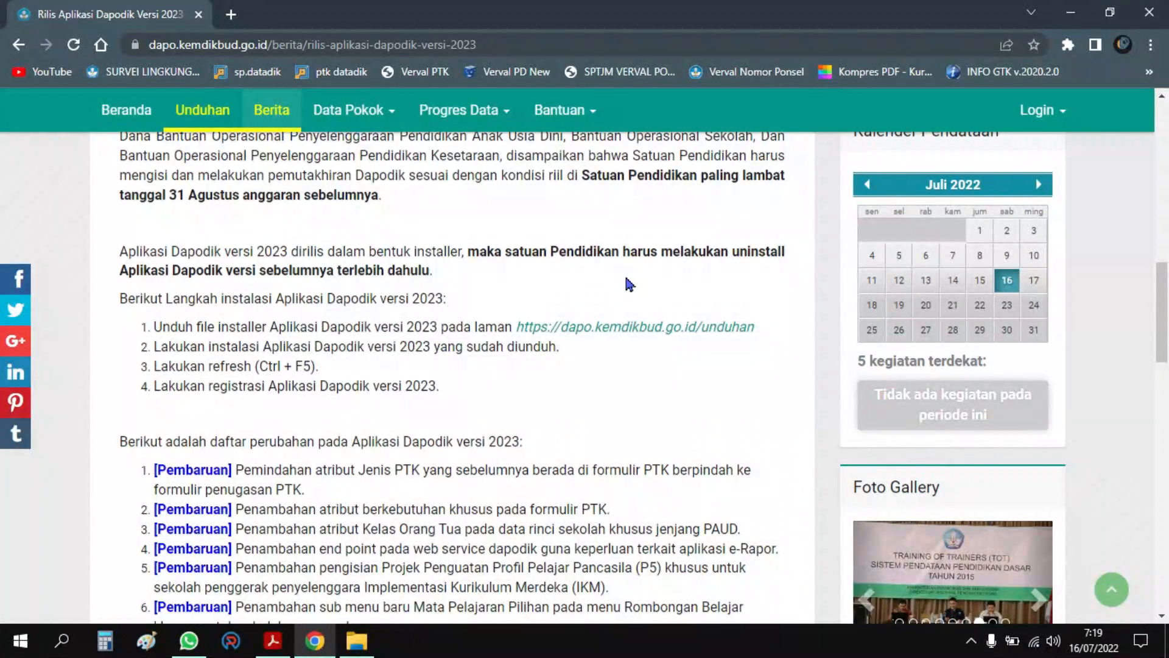
{"action": "scroll", "coordinate": [626, 281], "scroll_direction": "up", "scroll_amount": 6}
{"action": "scroll", "coordinate": [627, 281], "scroll_direction": "down", "scroll_amount": 2}
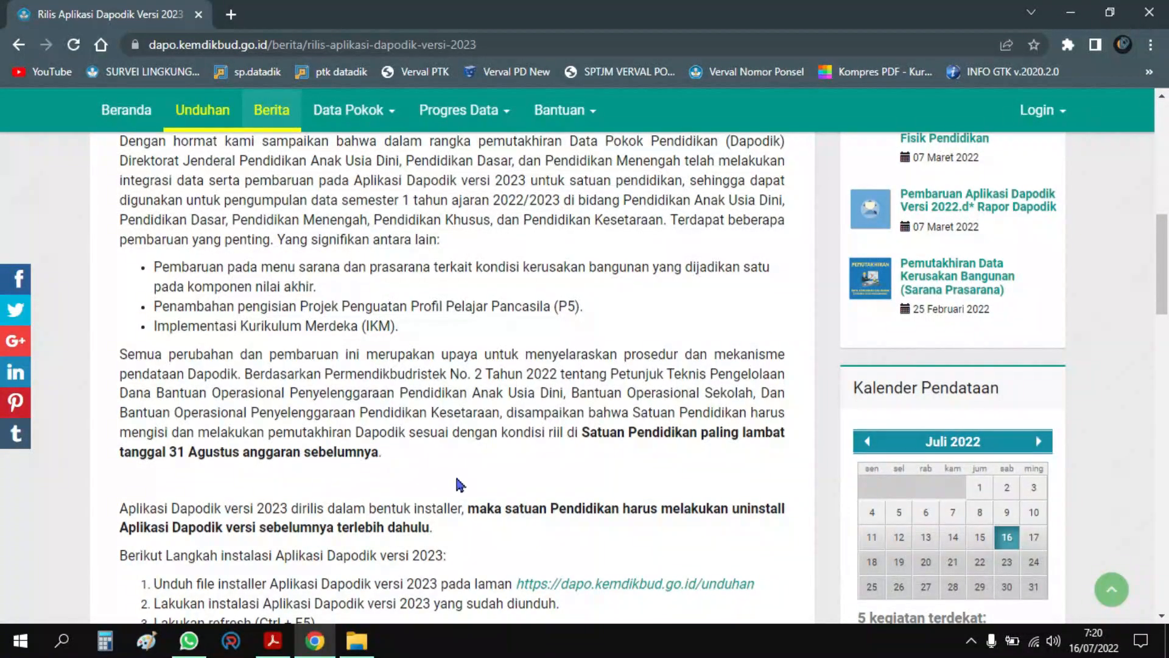
{"action": "scroll", "coordinate": [653, 461], "scroll_direction": "down", "scroll_amount": 3}
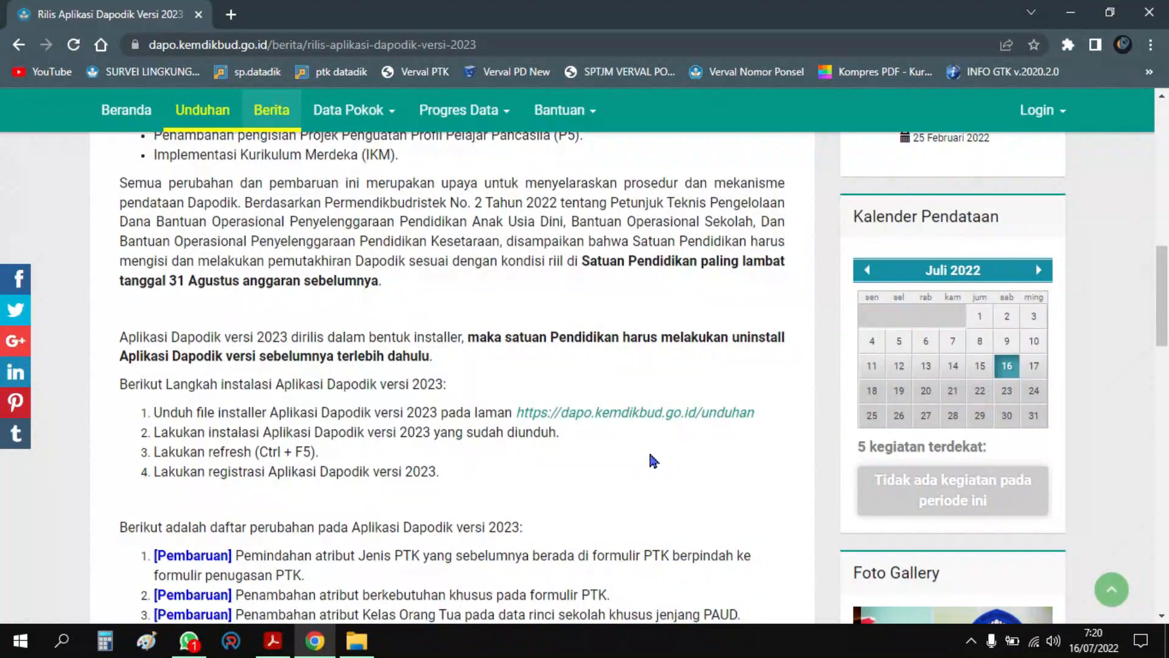
{"action": "scroll", "coordinate": [648, 461], "scroll_direction": "up", "scroll_amount": 1}
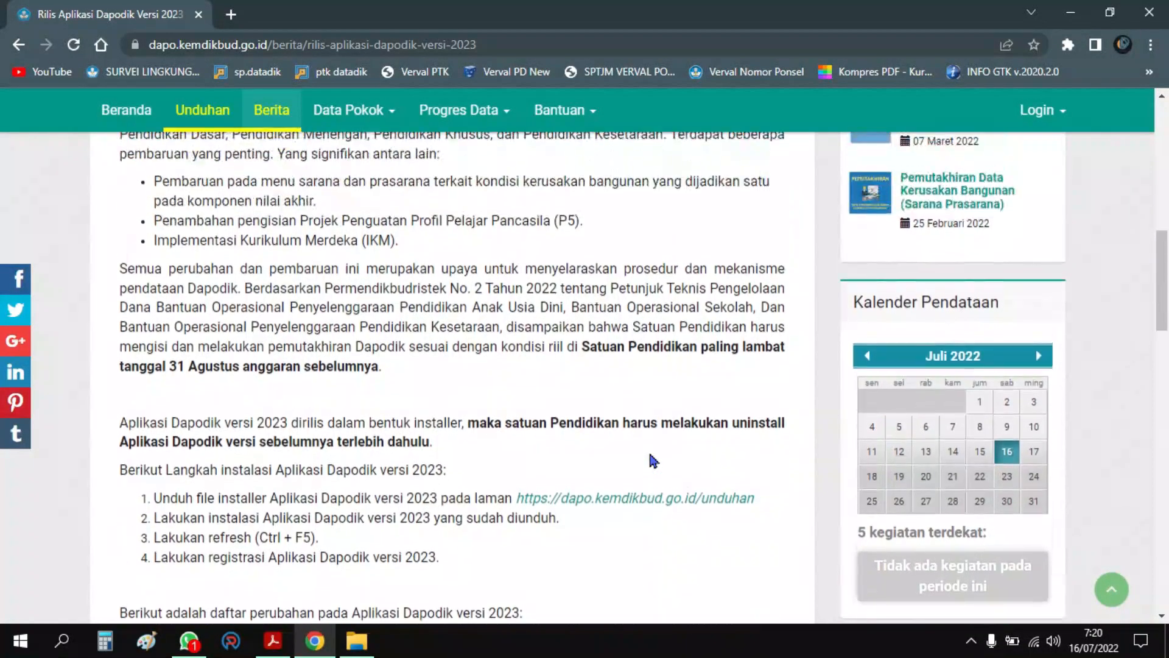
{"action": "scroll", "coordinate": [462, 368], "scroll_direction": "down", "scroll_amount": 1}
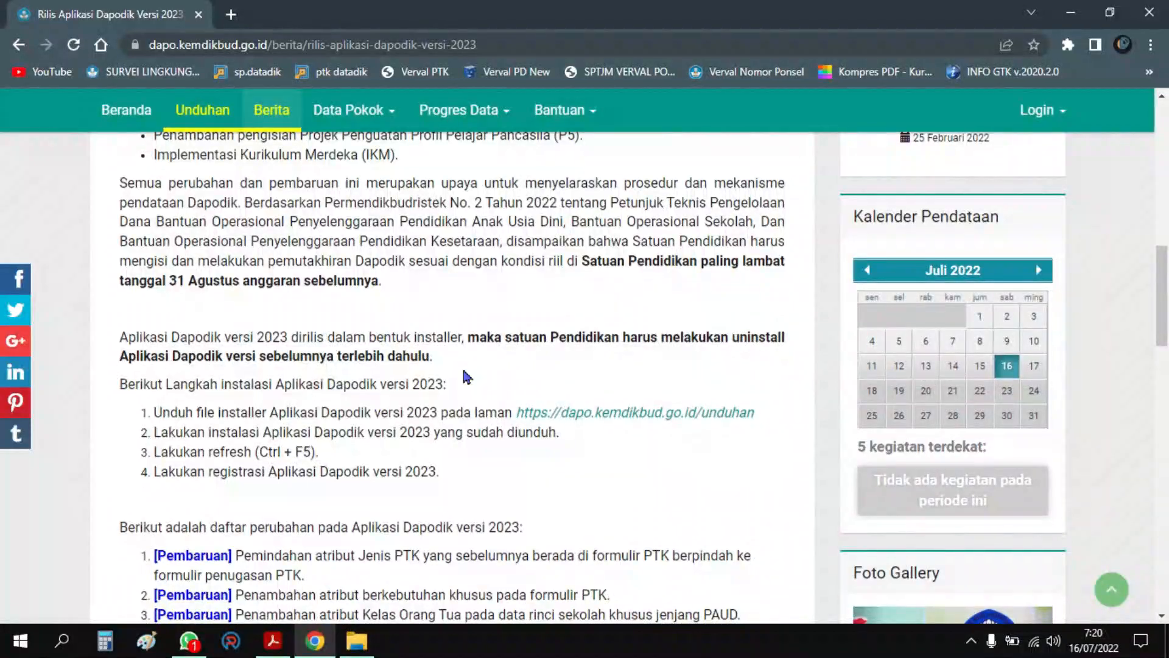
{"action": "scroll", "coordinate": [464, 371], "scroll_direction": "down", "scroll_amount": 2}
{"action": "scroll", "coordinate": [232, 266], "scroll_direction": "up", "scroll_amount": 1}
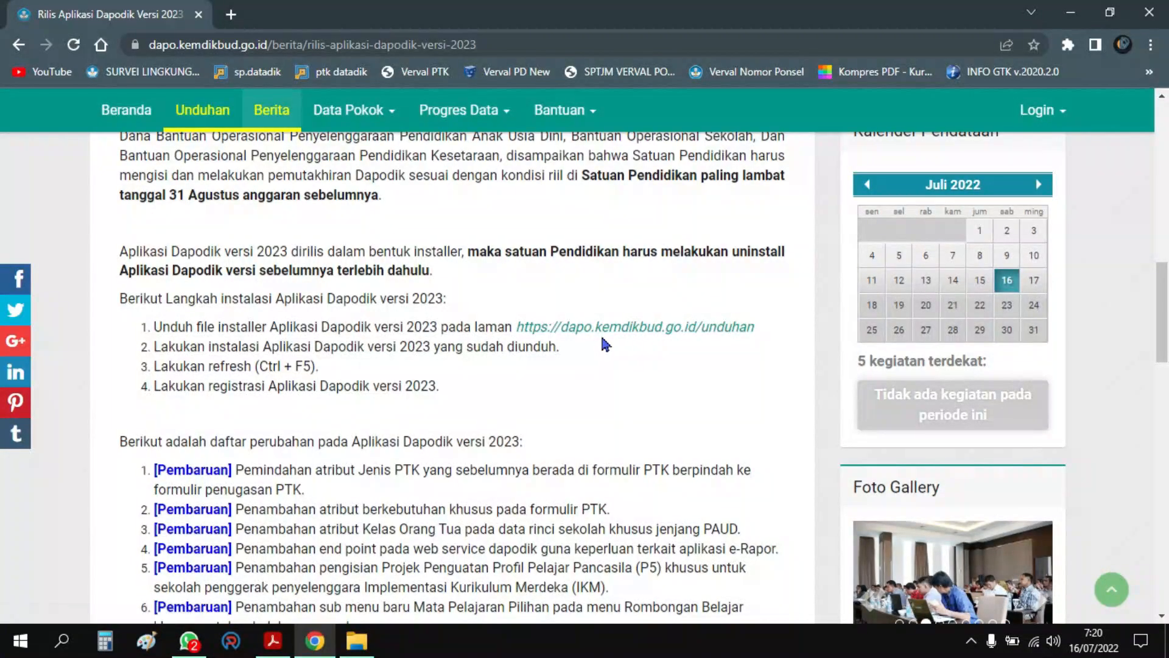
{"action": "scroll", "coordinate": [633, 274], "scroll_direction": "up", "scroll_amount": 3}
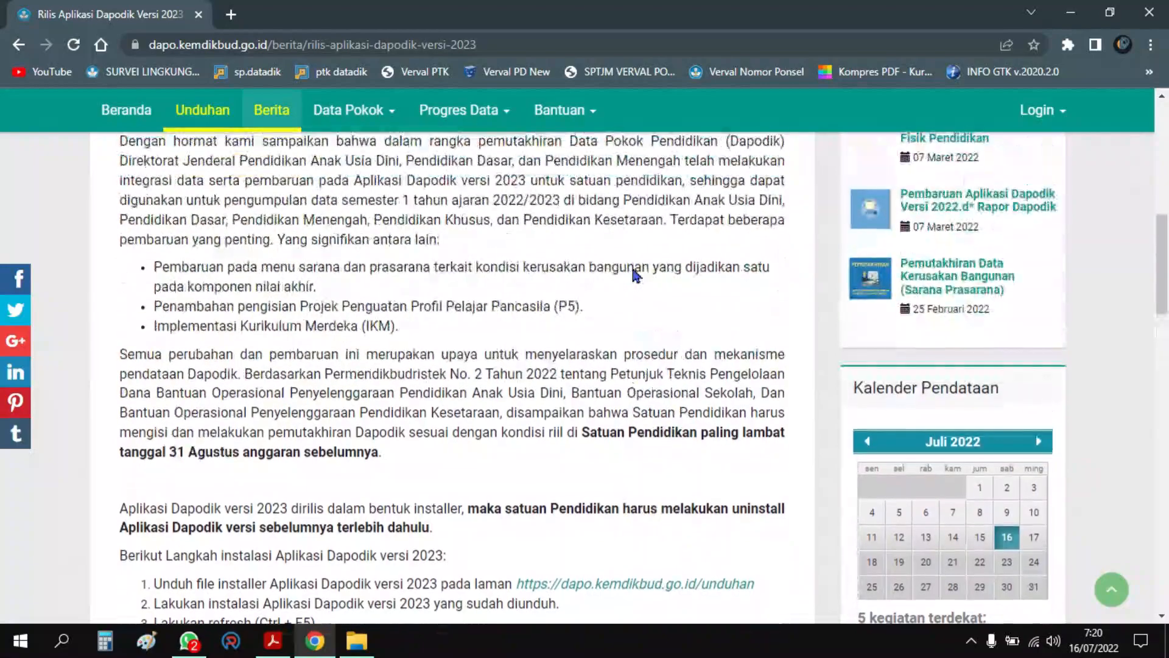
Review the announcement's list of Dapodik 2023 changes, the SMK release note and the download and guide links under LAMPIRAN.
{"action": "scroll", "coordinate": [633, 274], "scroll_direction": "down", "scroll_amount": 5}
{"action": "scroll", "coordinate": [636, 282], "scroll_direction": "down", "scroll_amount": 4}
{"action": "scroll", "coordinate": [633, 283], "scroll_direction": "up", "scroll_amount": 1}
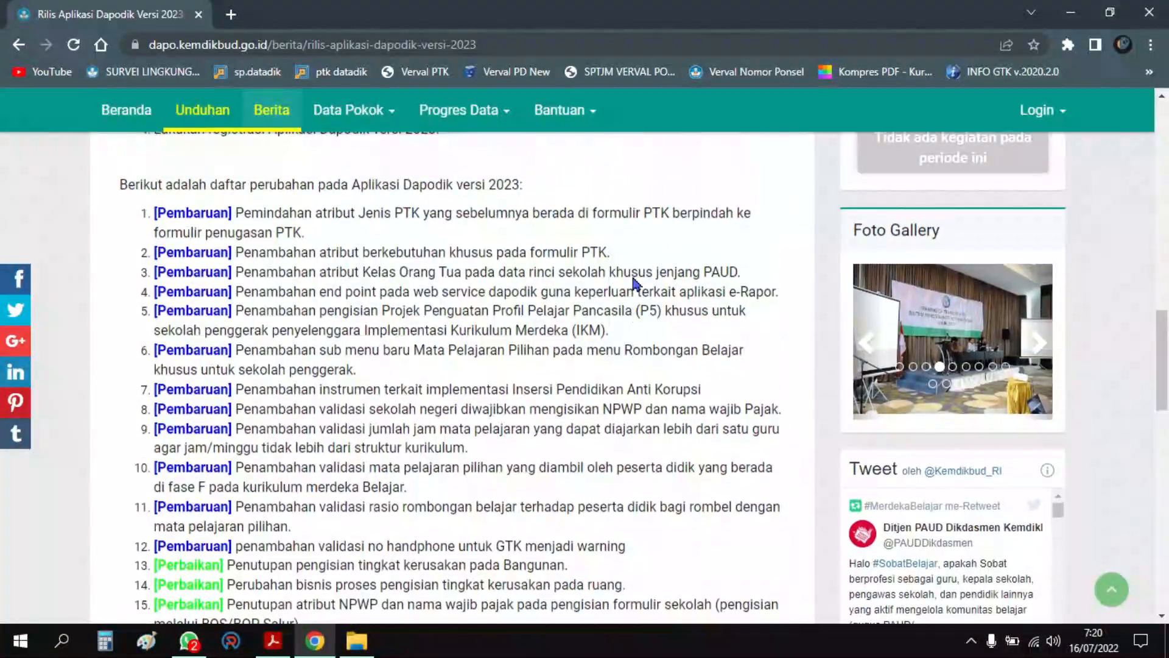
{"action": "scroll", "coordinate": [347, 265], "scroll_direction": "down", "scroll_amount": 2}
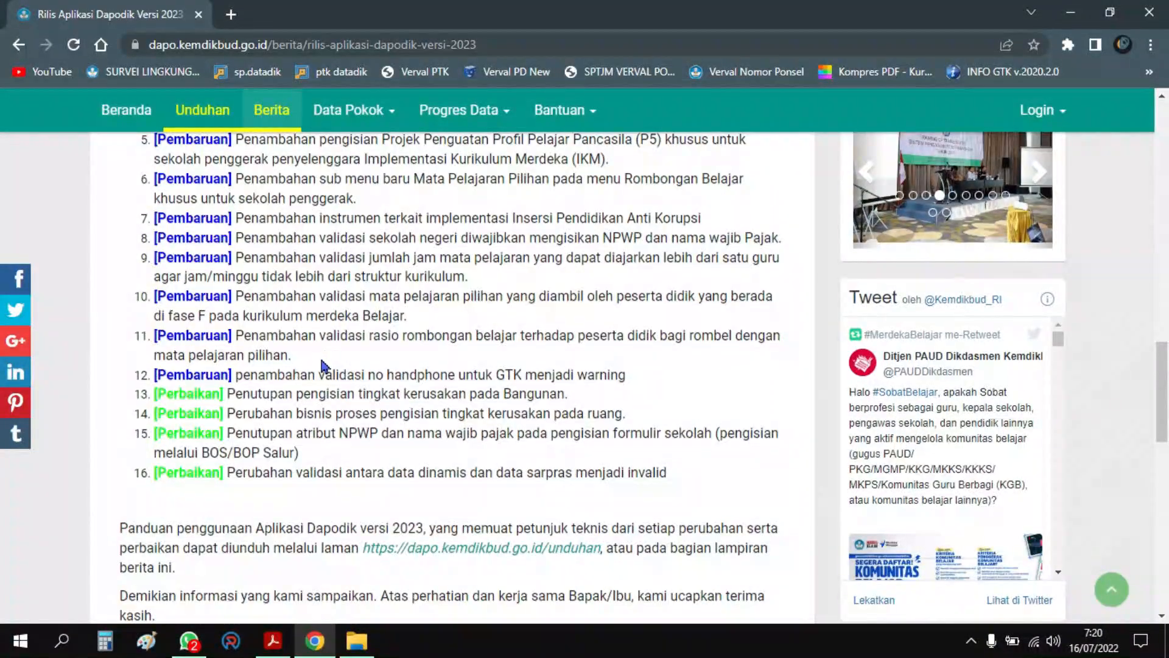
{"action": "scroll", "coordinate": [347, 268], "scroll_direction": "down", "scroll_amount": 6}
{"action": "scroll", "coordinate": [320, 365], "scroll_direction": "up", "scroll_amount": 1}
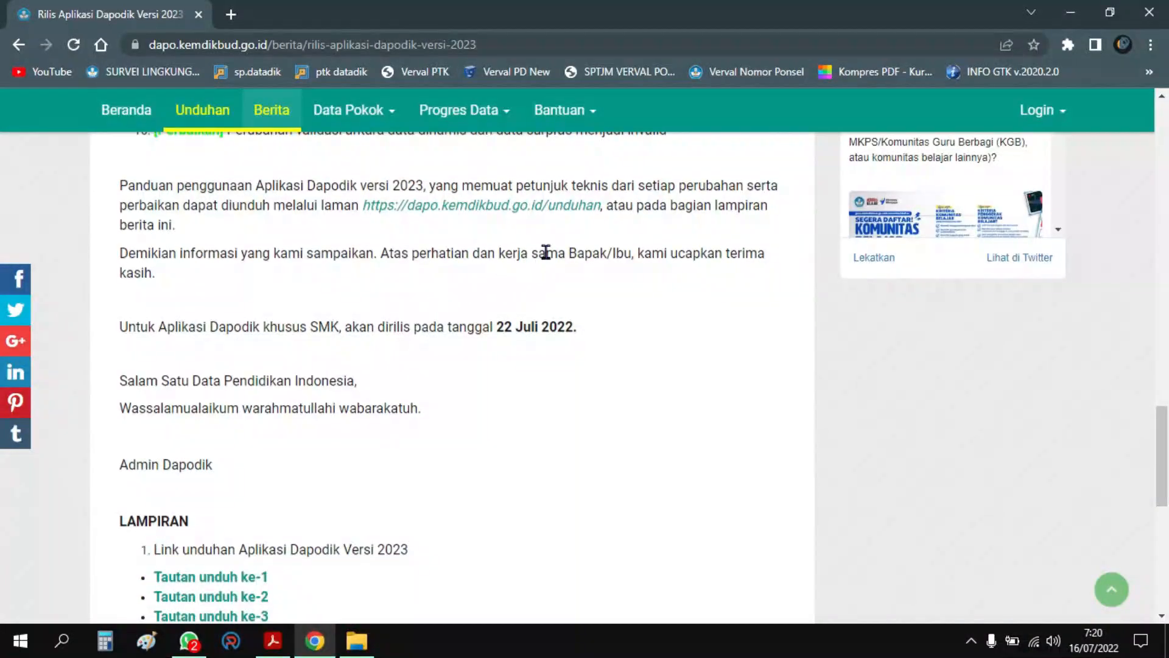
{"action": "scroll", "coordinate": [548, 256], "scroll_direction": "down", "scroll_amount": 3}
{"action": "scroll", "coordinate": [323, 366], "scroll_direction": "down", "scroll_amount": 1}
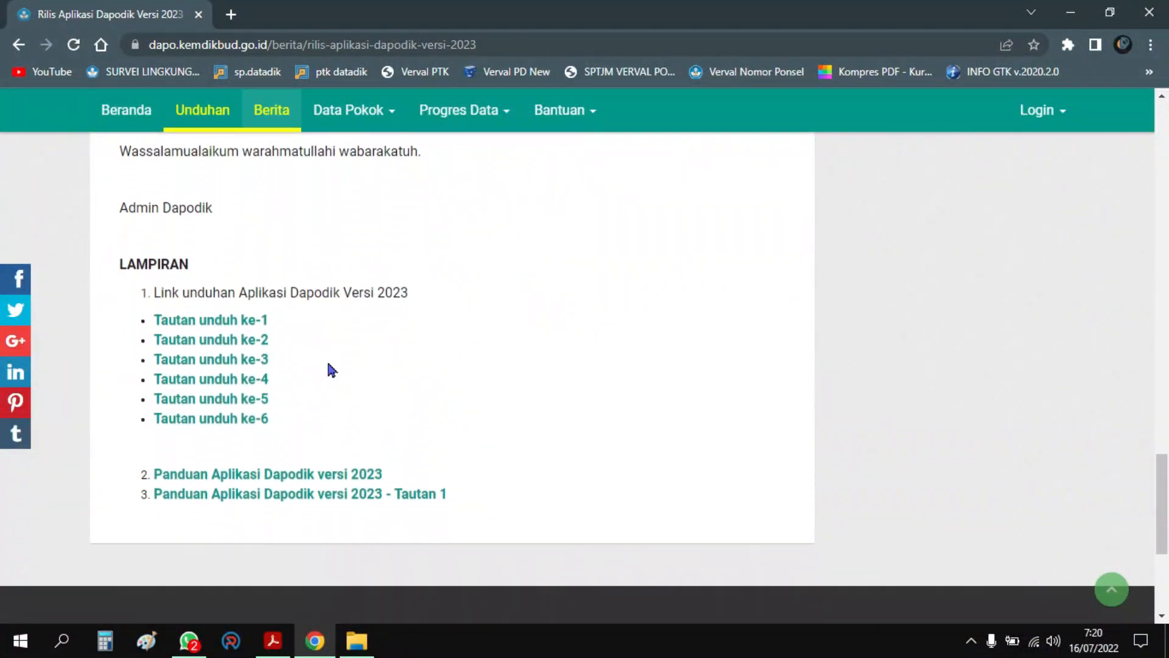
{"action": "scroll", "coordinate": [368, 396], "scroll_direction": "up", "scroll_amount": 1}
{"action": "scroll", "coordinate": [317, 341], "scroll_direction": "up", "scroll_amount": 7}
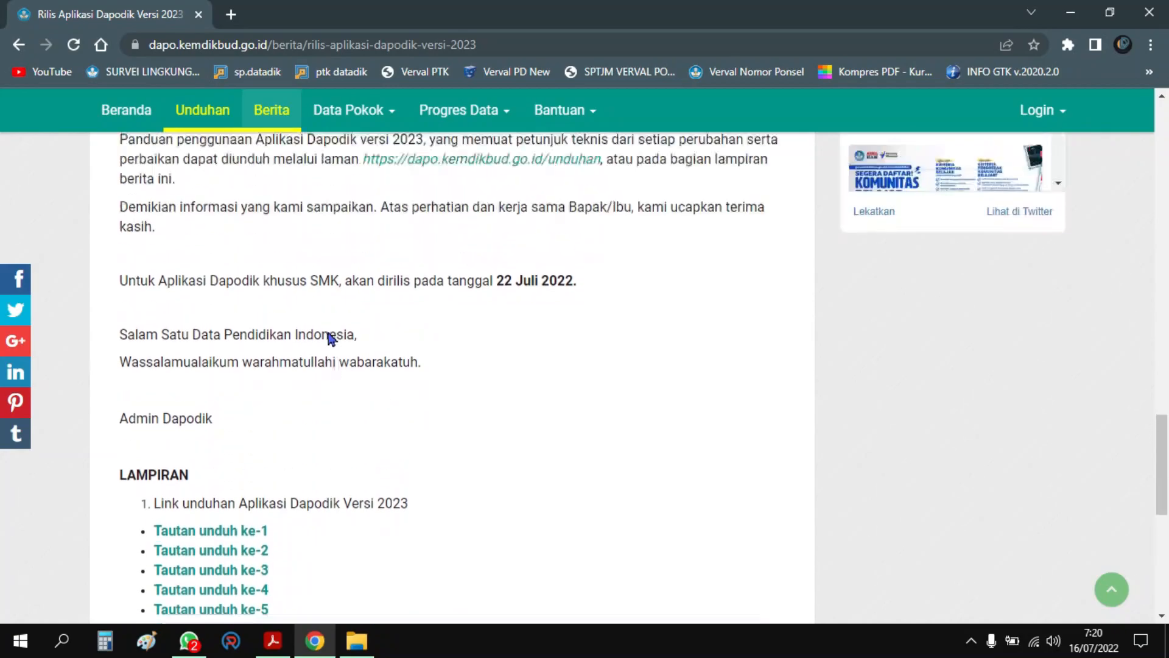
{"action": "scroll", "coordinate": [393, 372], "scroll_direction": "up", "scroll_amount": 15}
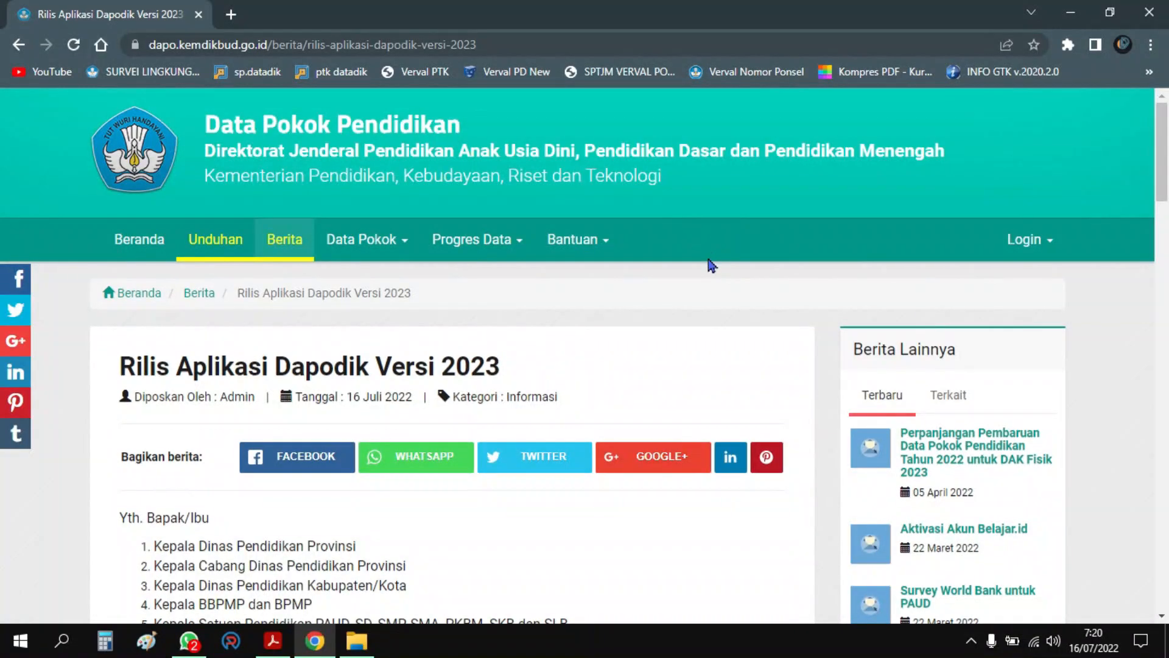
{"action": "scroll", "coordinate": [708, 261], "scroll_direction": "down", "scroll_amount": 1}
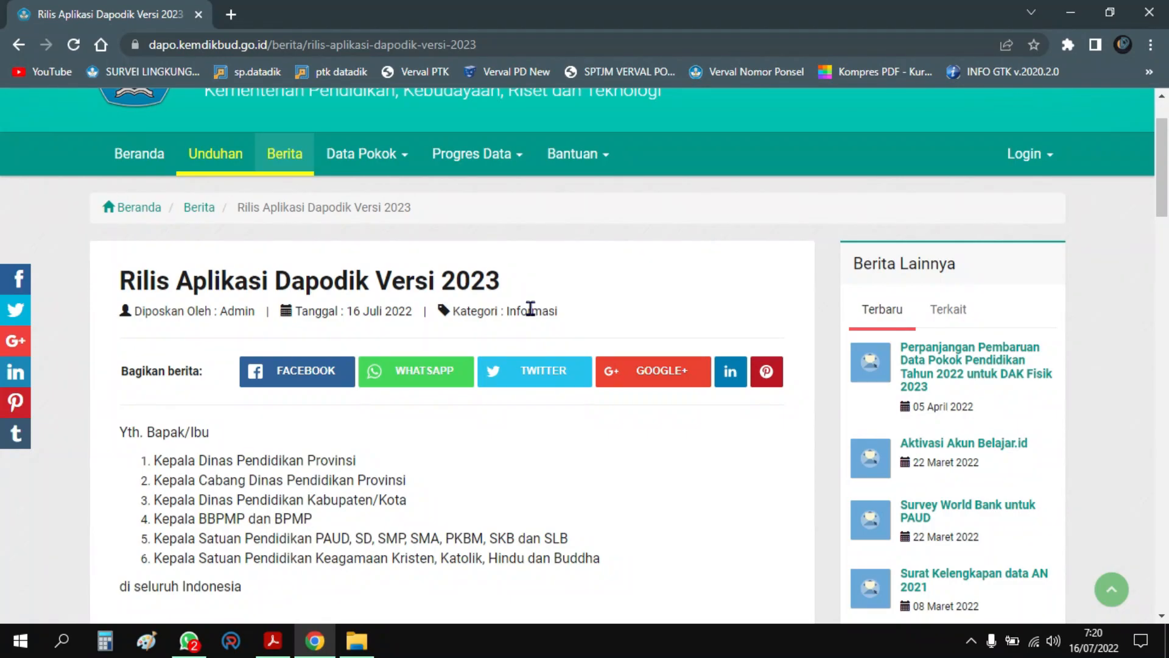
{"action": "scroll", "coordinate": [530, 308], "scroll_direction": "up", "scroll_amount": 2}
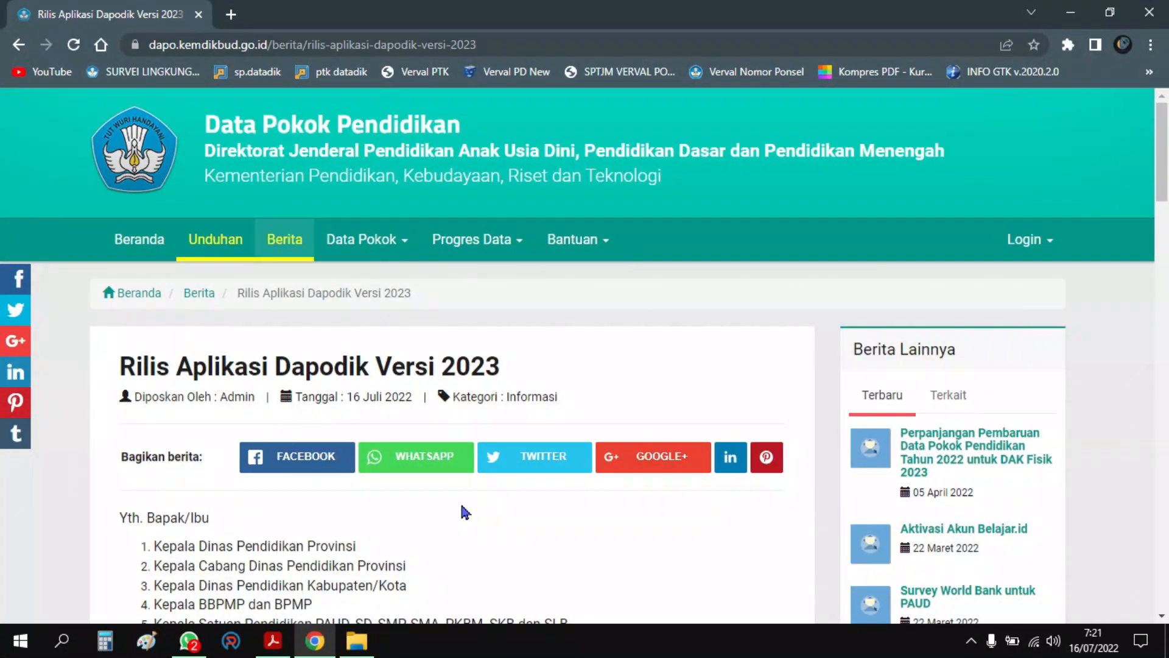
Locate the downloaded Dapodik_2023 archive in File Explorer's DAPODIK 2023 folder and recheck the announcement's installation steps in Chrome.
{"action": "left_click", "coordinate": [366, 646]}
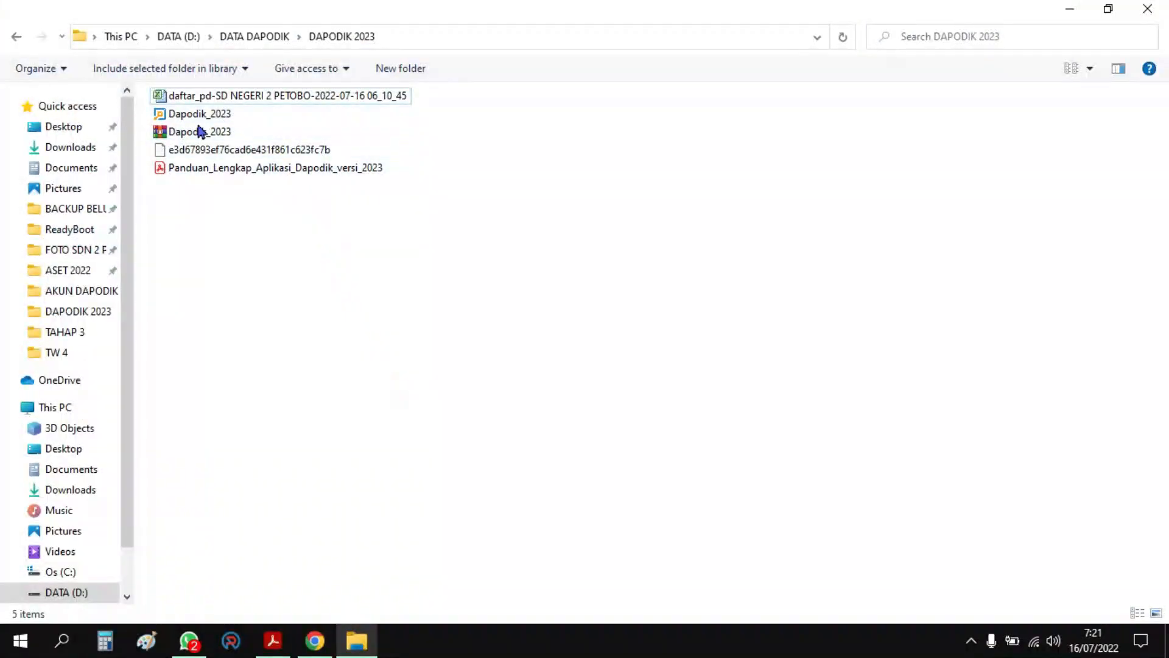
{"action": "left_click", "coordinate": [189, 131]}
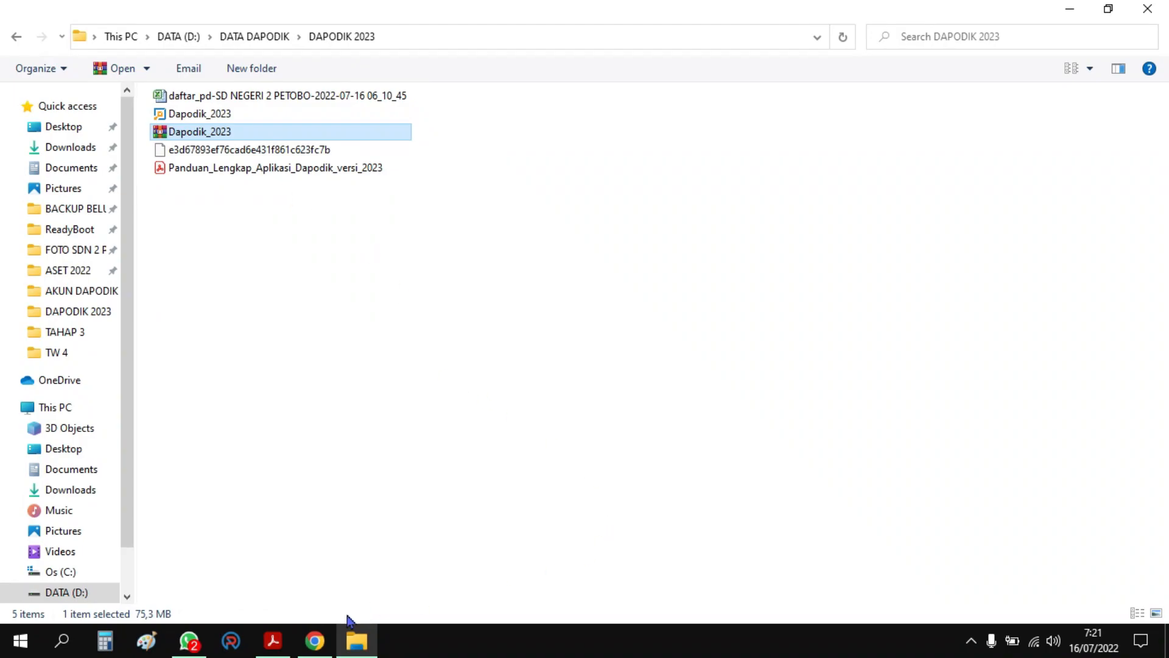
{"action": "left_click", "coordinate": [315, 640]}
{"action": "scroll", "coordinate": [576, 451], "scroll_direction": "down", "scroll_amount": 20}
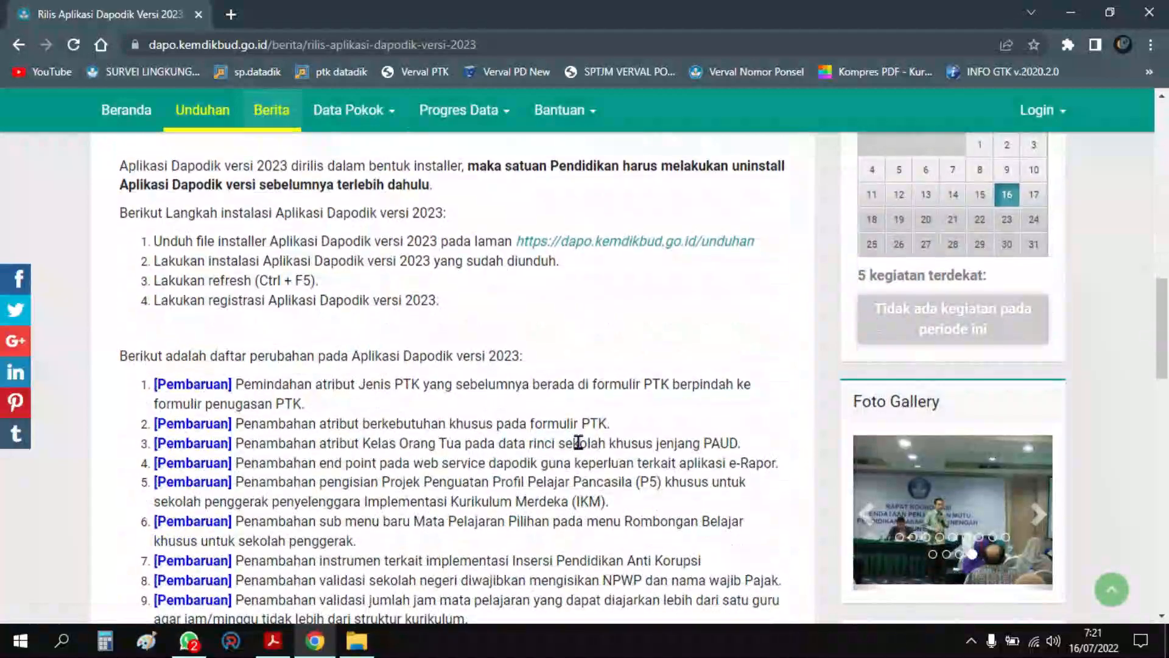
{"action": "scroll", "coordinate": [602, 422], "scroll_direction": "up", "scroll_amount": 10}
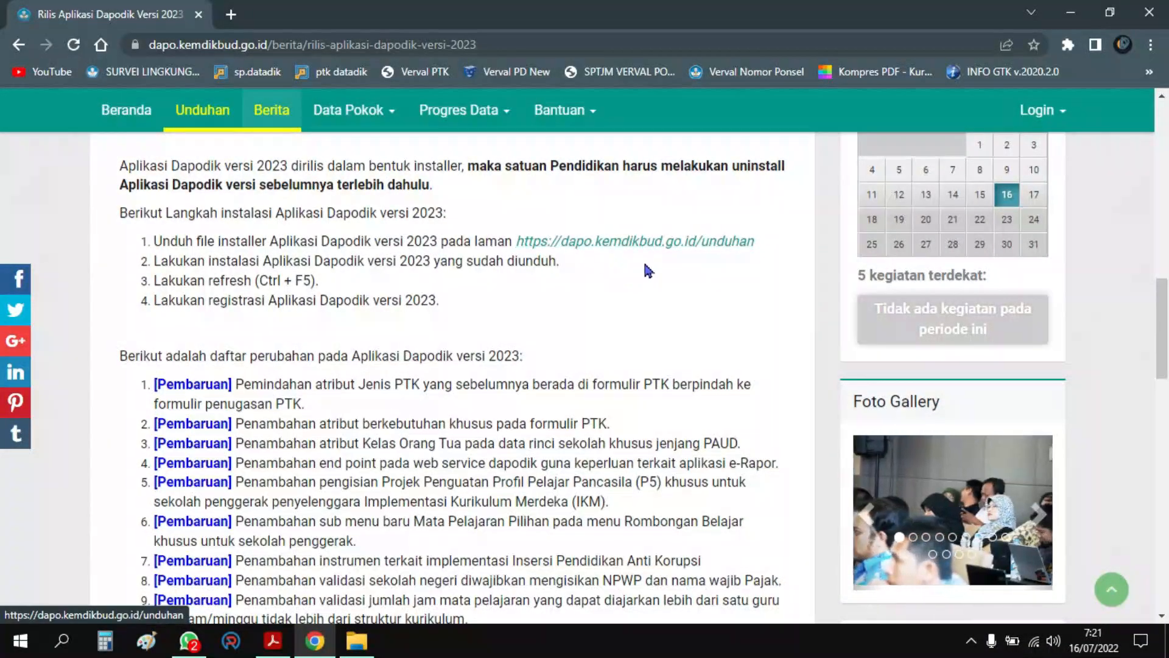
Switch to File Explorer, launch Dapodik_2023.exe from the Dapodik_2023 archive and minimize the windows behind the installer.
{"action": "left_click", "coordinate": [358, 643]}
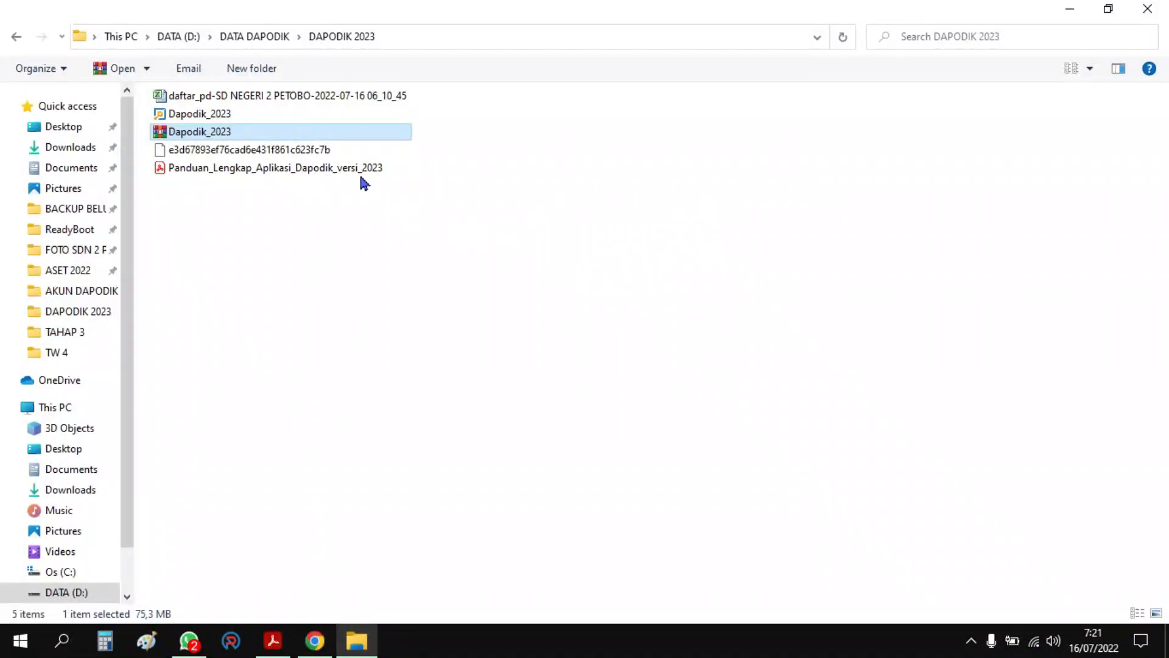
{"action": "double_click", "coordinate": [353, 134]}
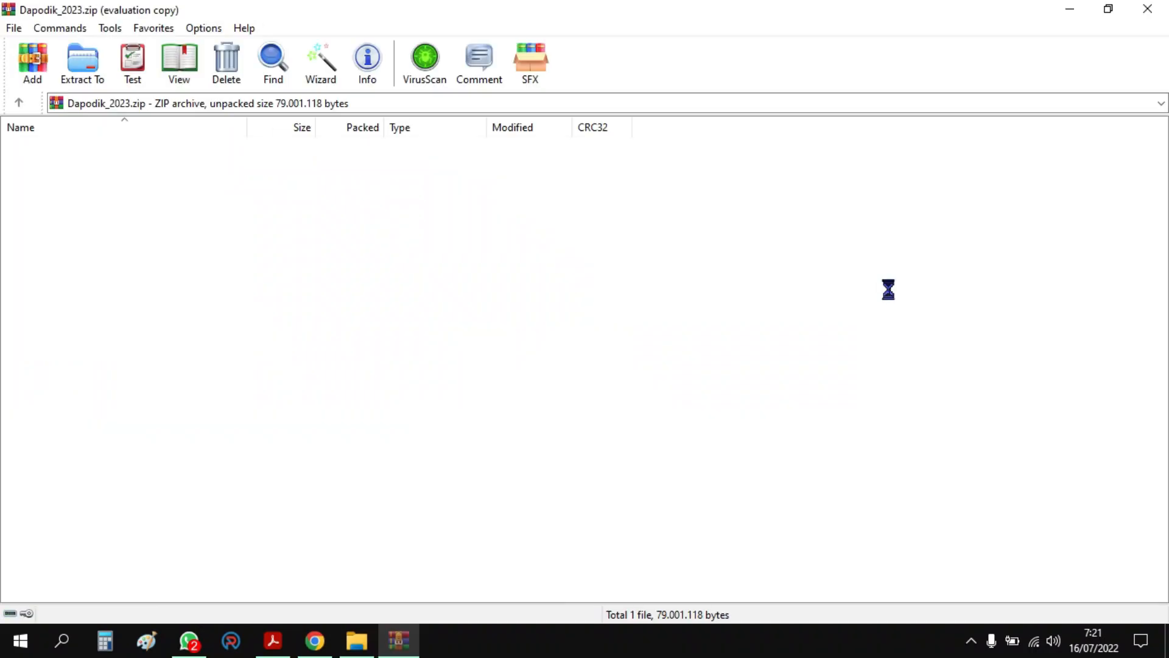
{"action": "left_click", "coordinate": [911, 45]}
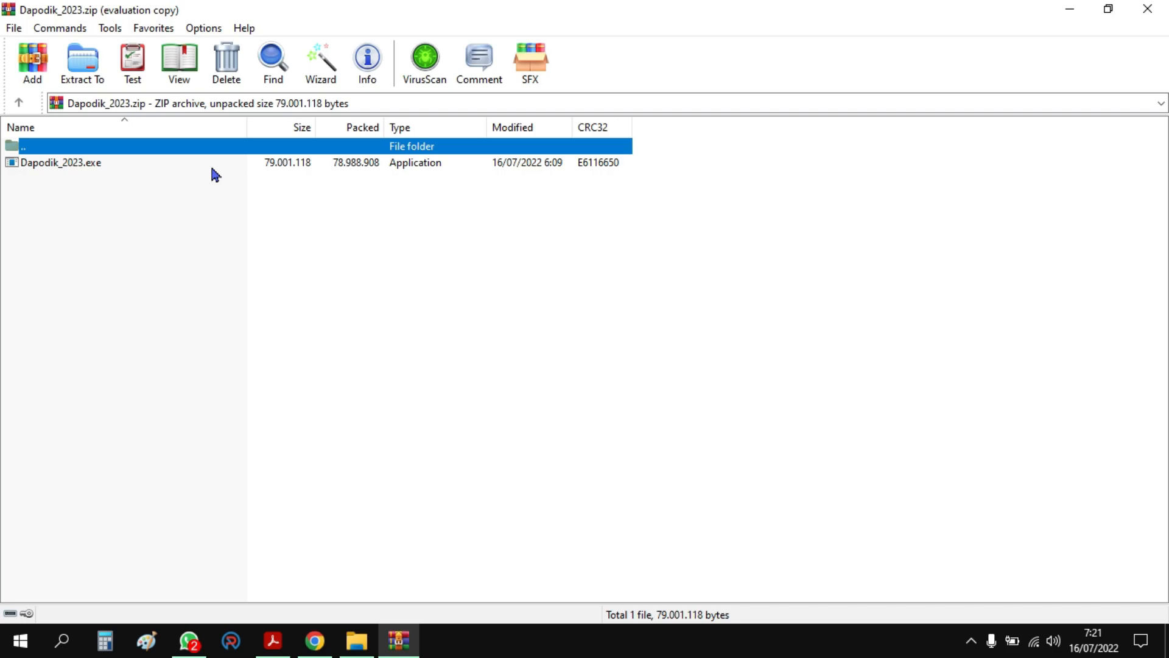
{"action": "double_click", "coordinate": [212, 164]}
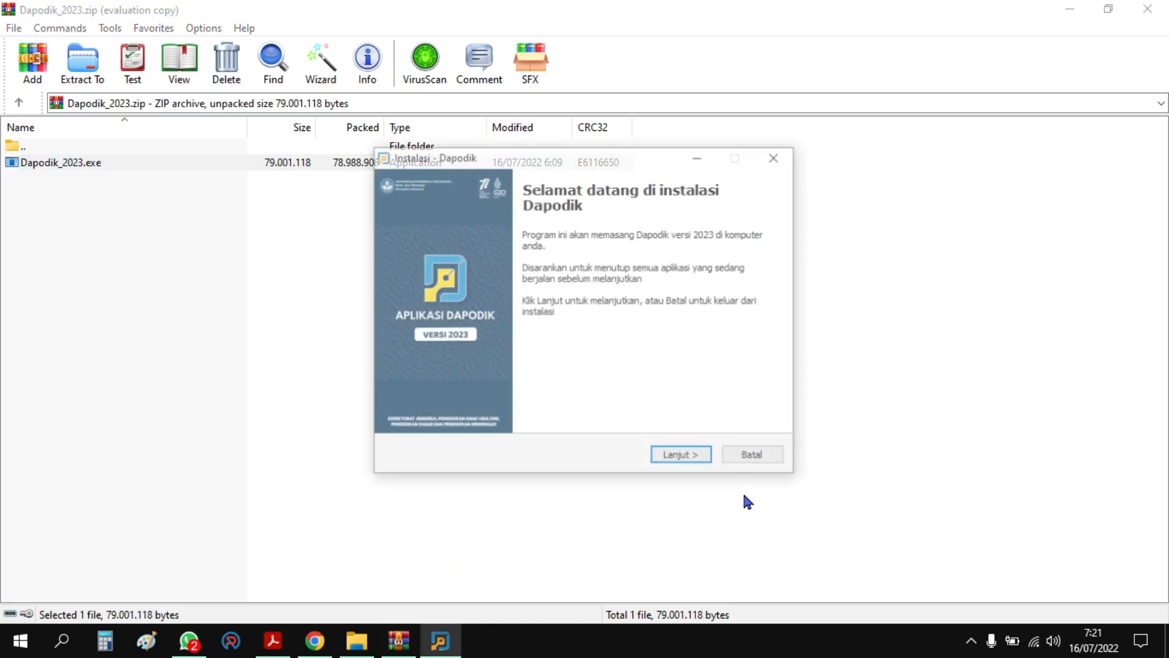
{"action": "left_click", "coordinate": [1070, 9]}
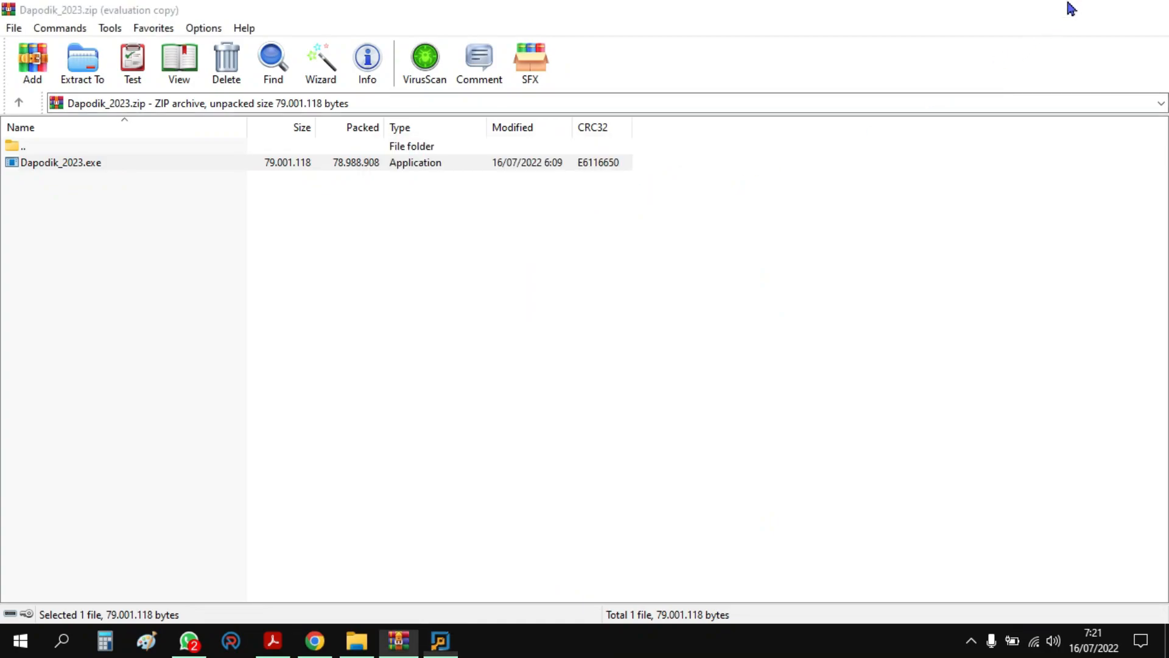
{"action": "left_click", "coordinate": [1070, 9]}
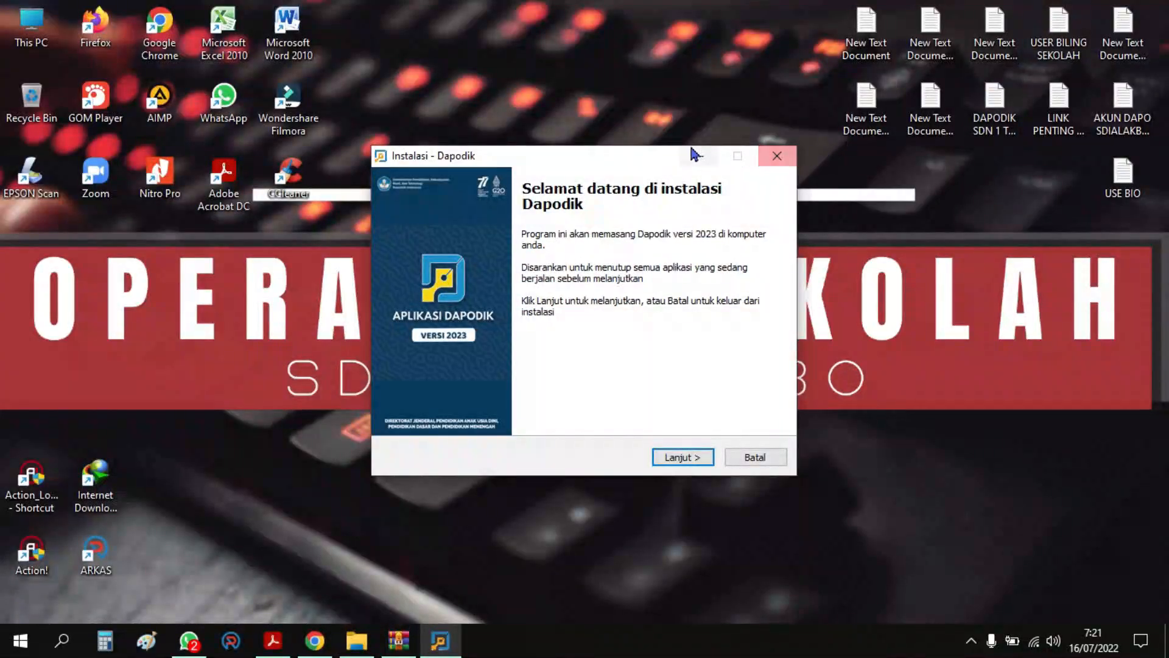
Proceed past the Dapodik installer's welcome page and accept the licence agreement with Saya setuju.
{"action": "left_click_drag", "start_coordinate": [615, 155], "coordinate": [579, 95]}
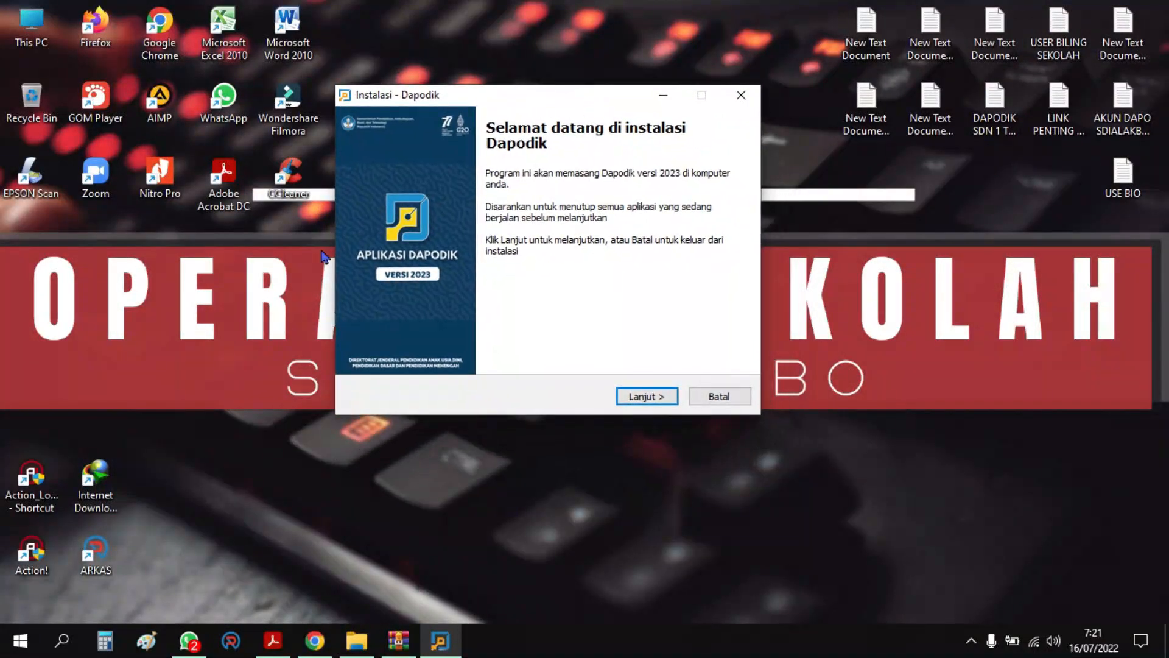
{"action": "left_click", "coordinate": [660, 397]}
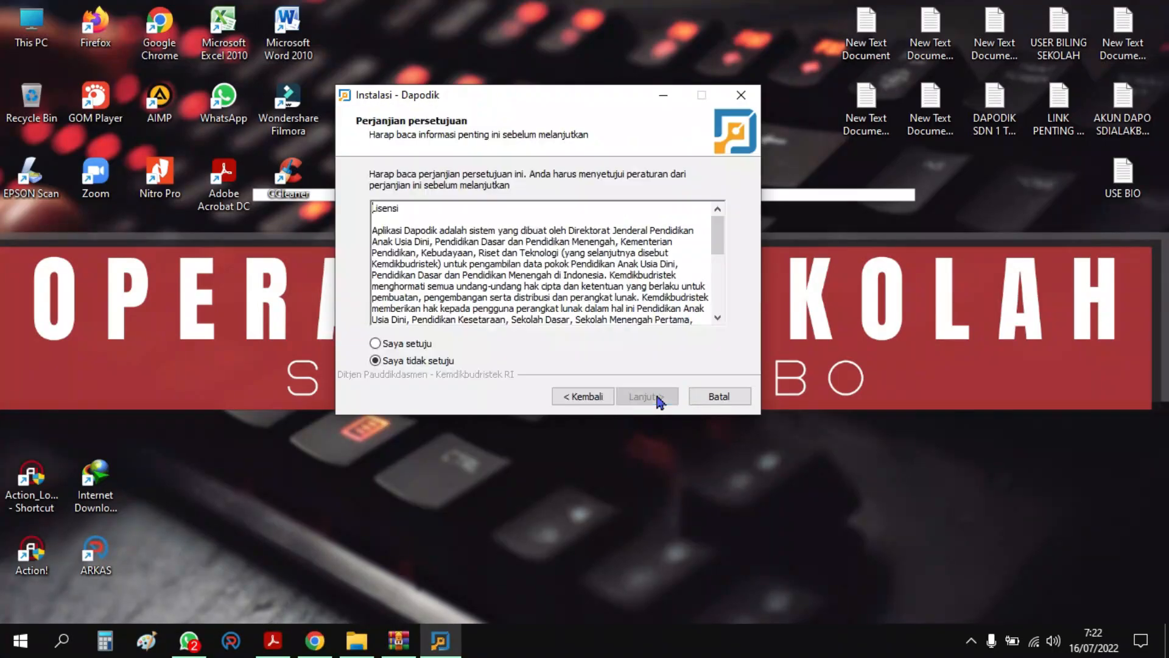
{"action": "left_click", "coordinate": [420, 344]}
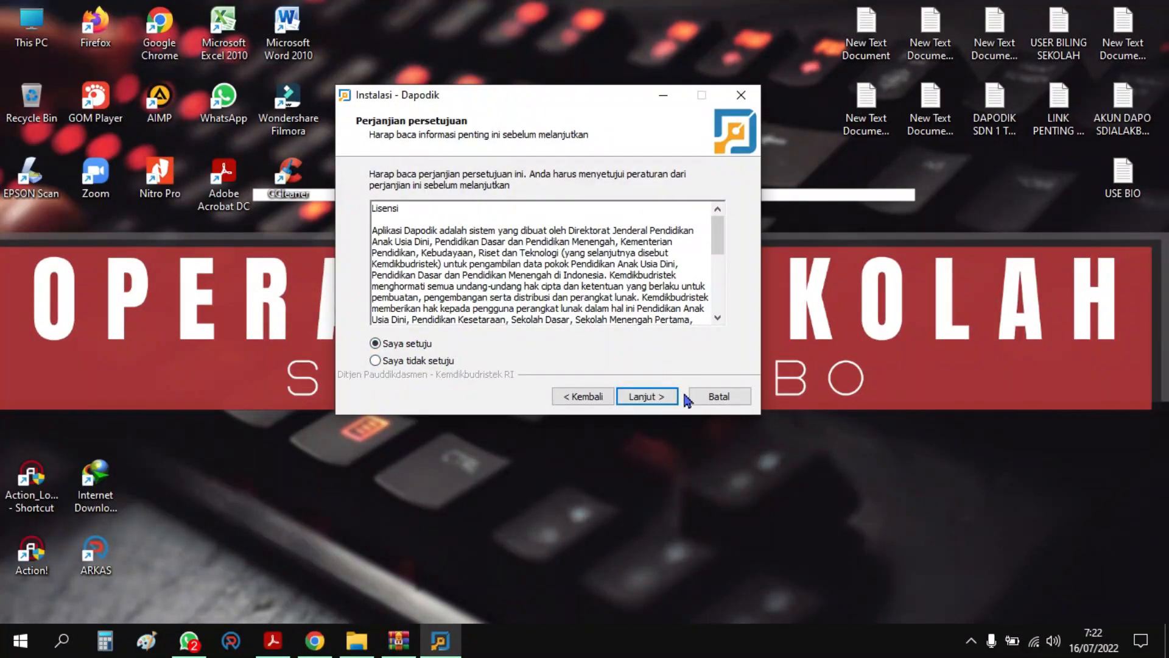
{"action": "left_click", "coordinate": [659, 400]}
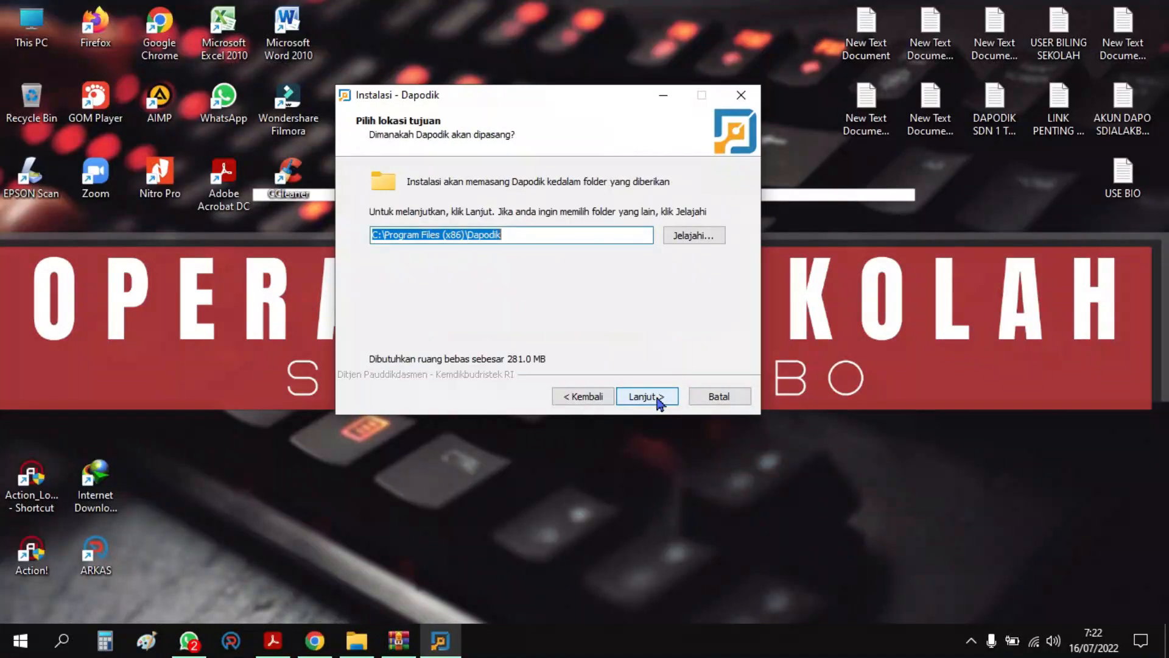
Install Dapodik to C:\Program Files (x86)\Dapodik, keeping Dapodik as the Start Menu folder.
{"action": "left_click", "coordinate": [659, 400]}
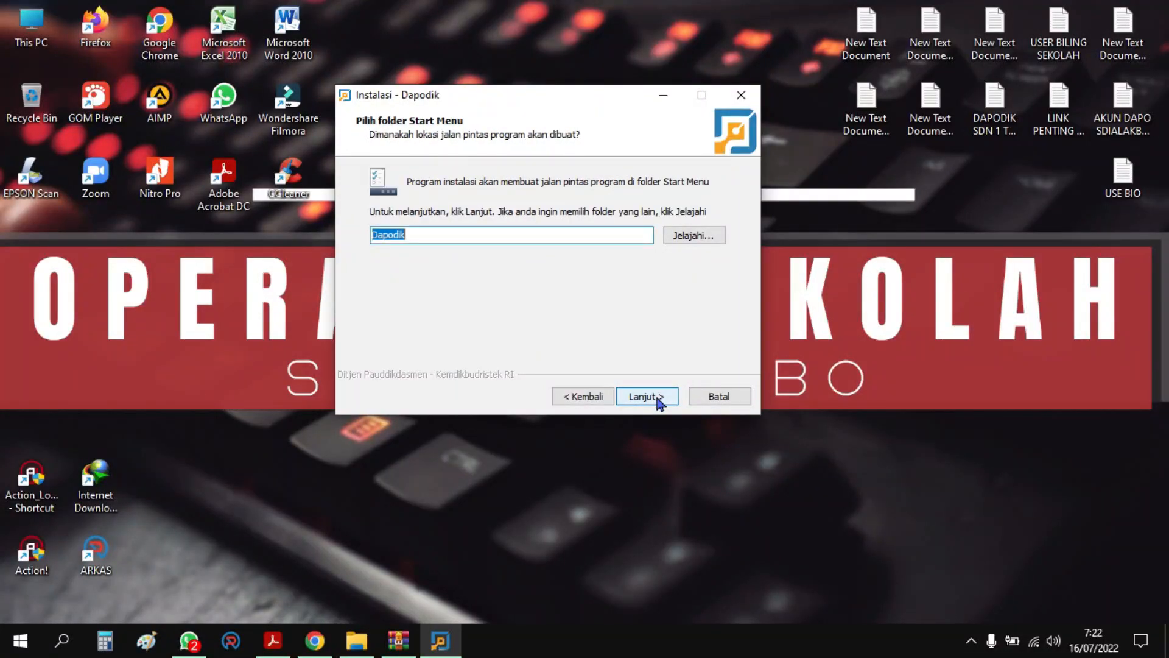
{"action": "left_click", "coordinate": [658, 400]}
{"action": "left_click", "coordinate": [658, 399]}
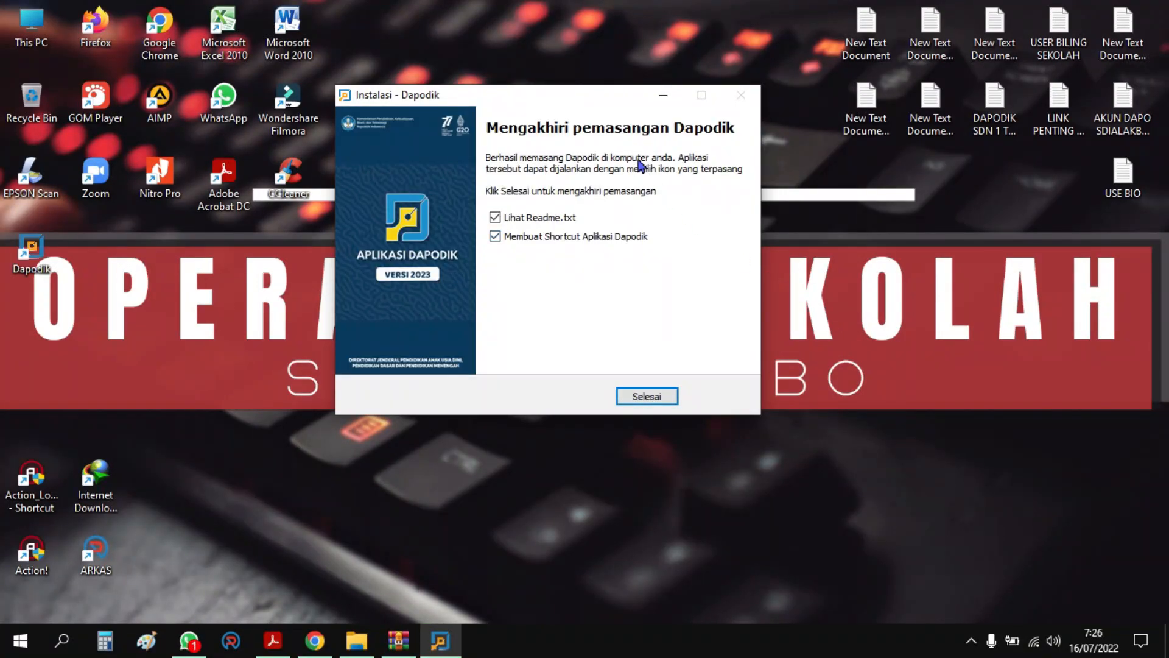
{"action": "left_click_drag", "start_coordinate": [602, 97], "coordinate": [611, 158]}
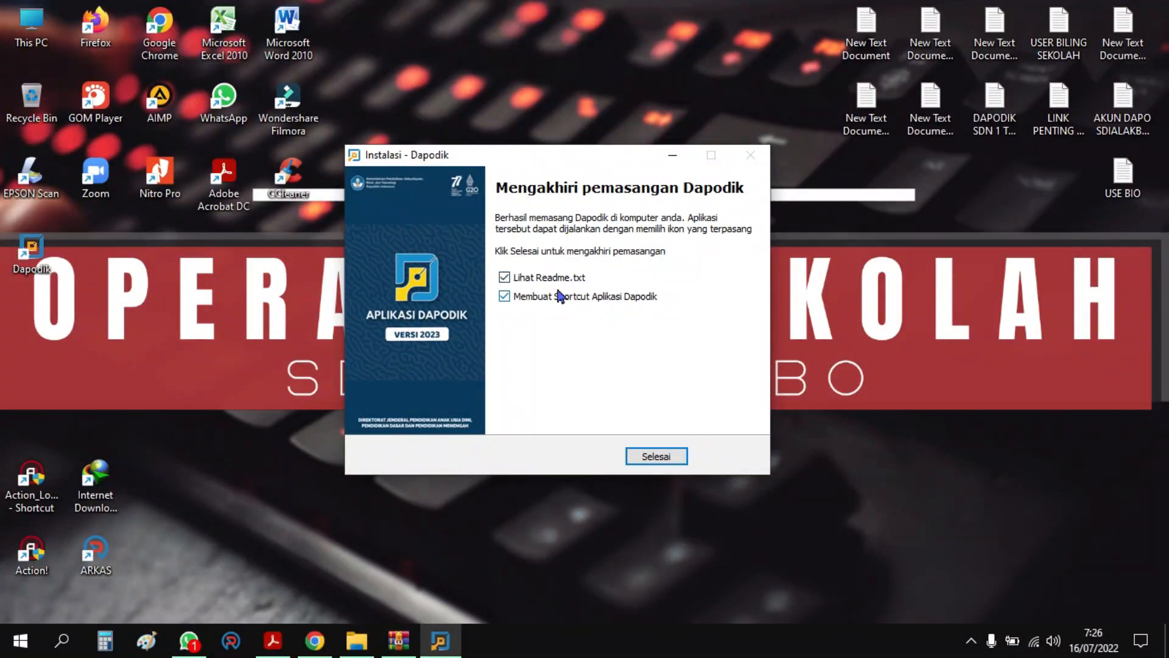
Finish the Dapodik installation without showing Readme.txt, keeping the creation of the Dapodik application shortcut enabled.
{"action": "left_click", "coordinate": [505, 279]}
{"action": "left_click", "coordinate": [656, 461]}
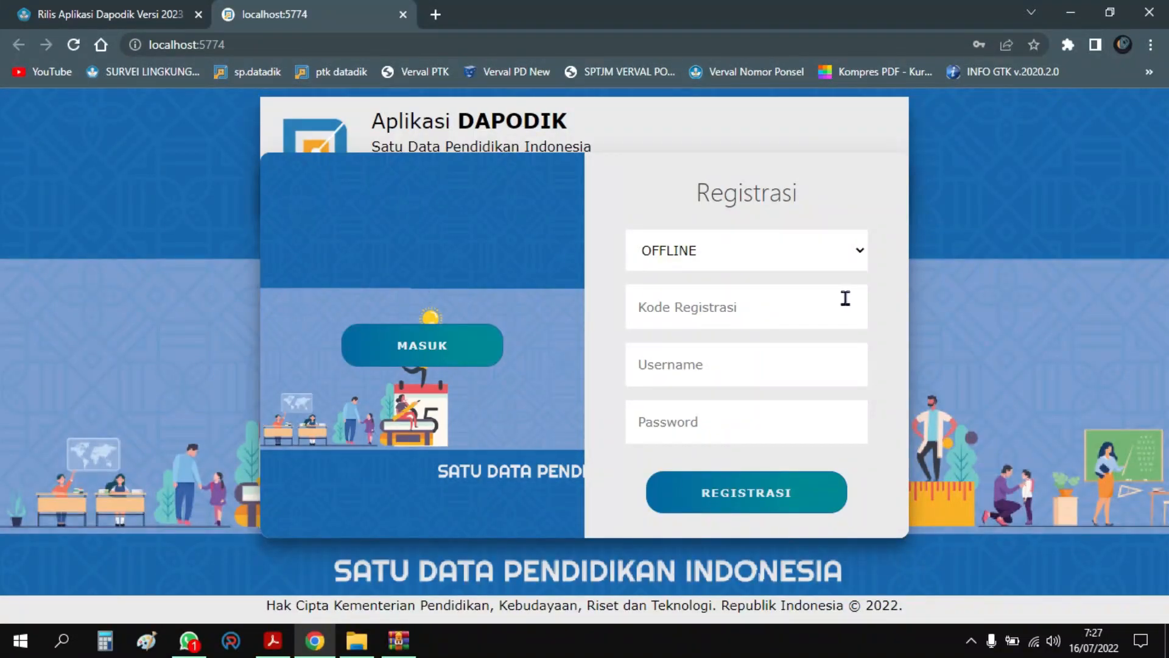
Check the registration modes, keeping OFFLINE, and switch to Acrobat Reader to read the guide's Registrasi section on Luring, Prefill and Kode Registrasi.
{"action": "left_click", "coordinate": [859, 256]}
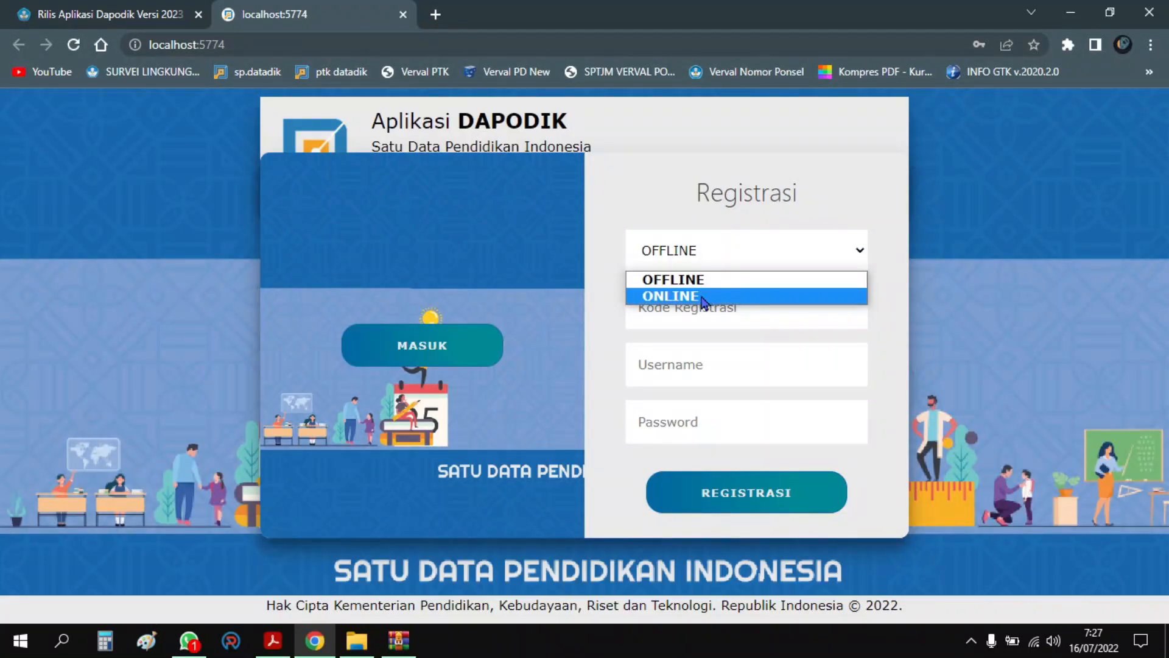
{"action": "left_click", "coordinate": [732, 278]}
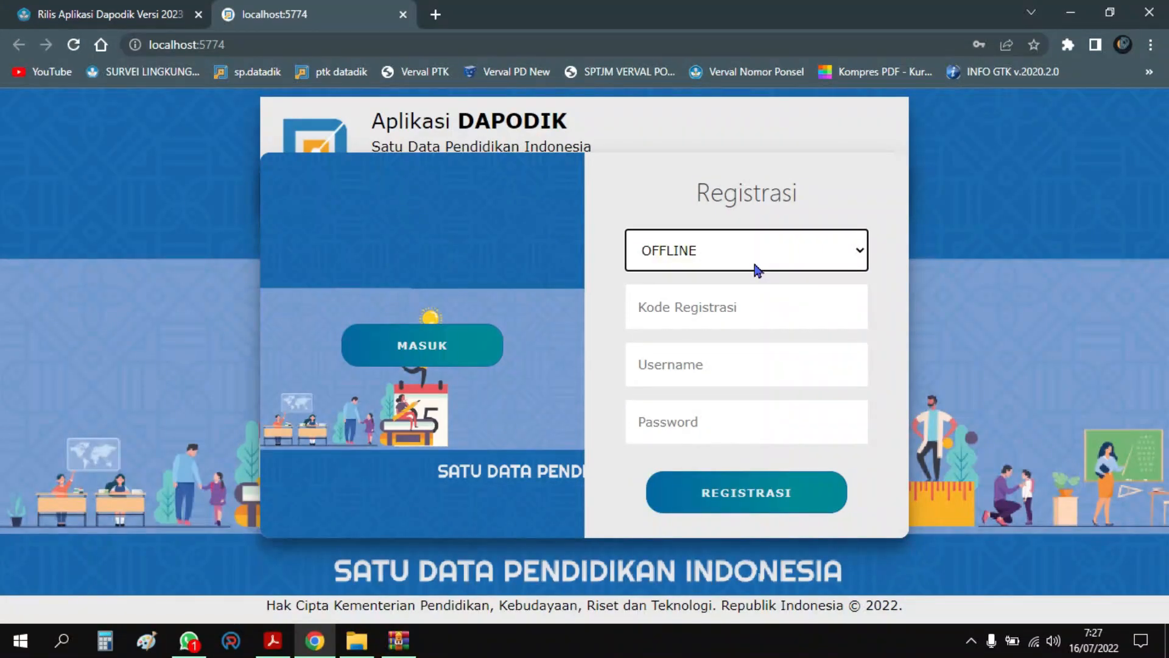
{"action": "left_click", "coordinate": [272, 640]}
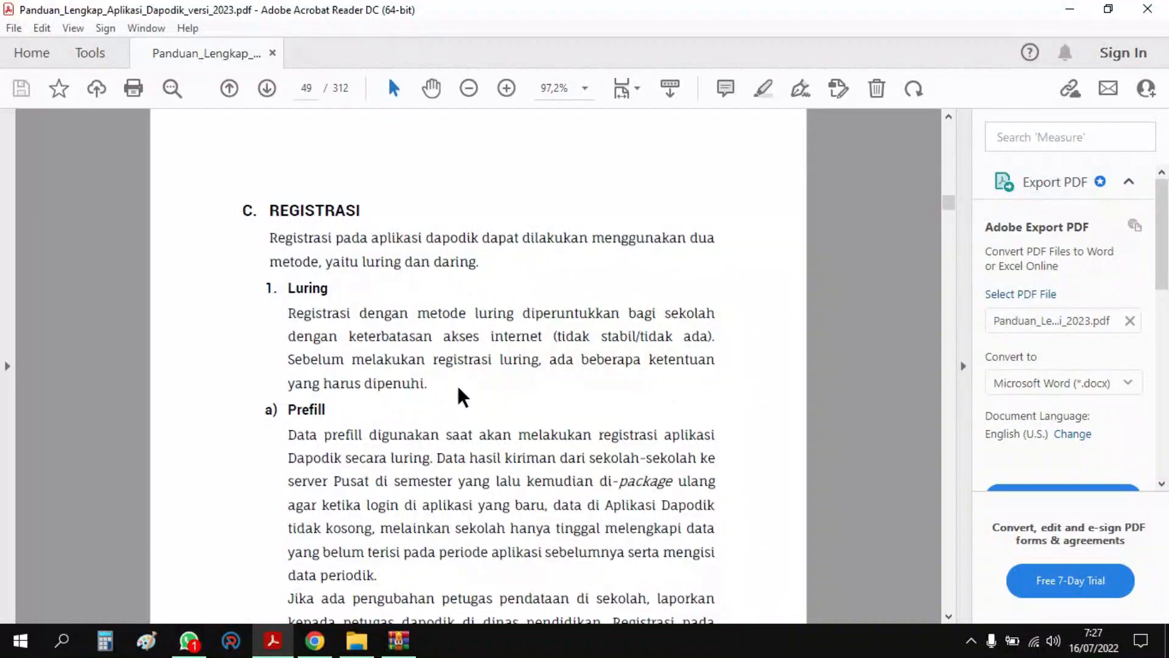
{"action": "scroll", "coordinate": [463, 396], "scroll_direction": "down", "scroll_amount": 1}
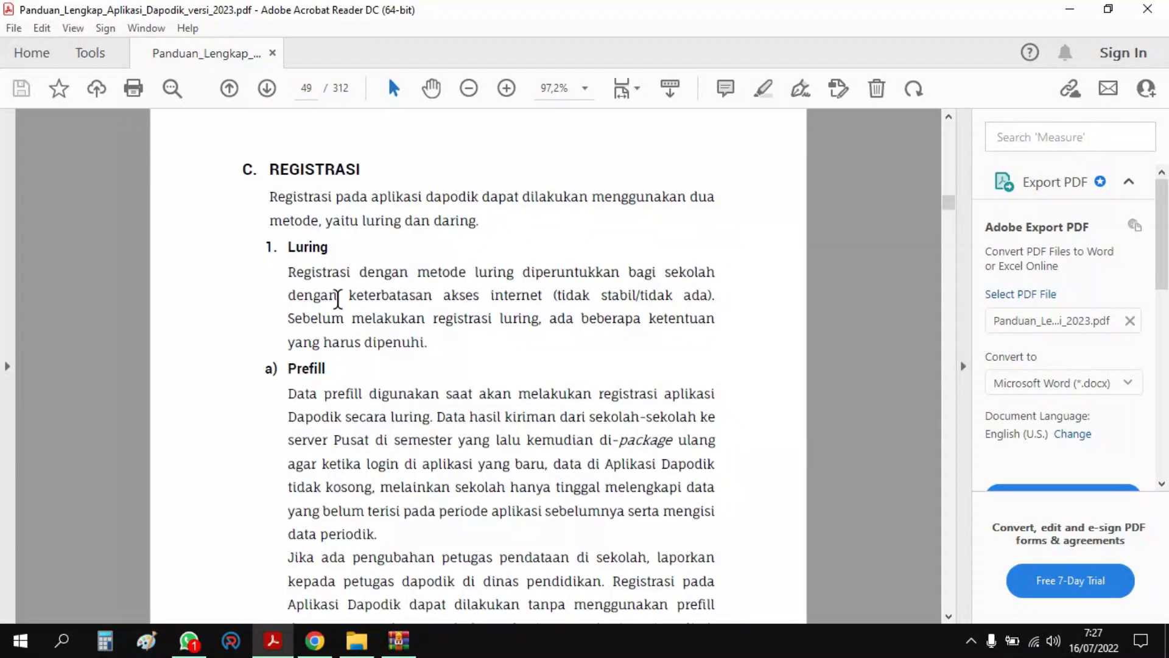
{"action": "scroll", "coordinate": [338, 298], "scroll_direction": "down", "scroll_amount": 1}
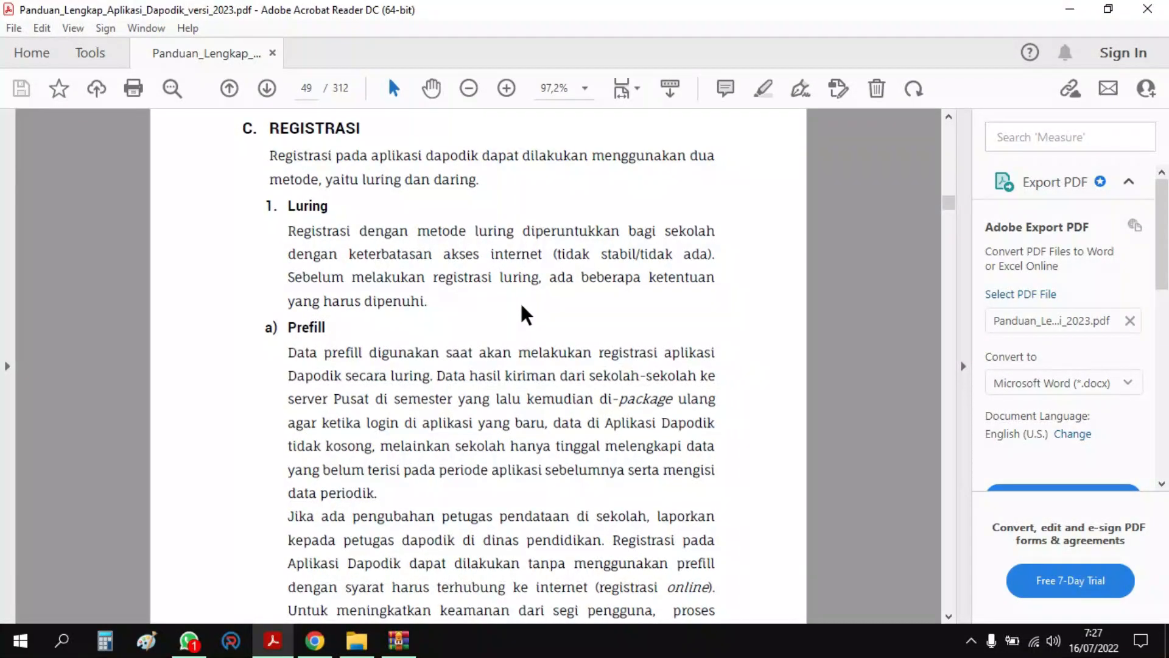
{"action": "scroll", "coordinate": [525, 314], "scroll_direction": "down", "scroll_amount": 4}
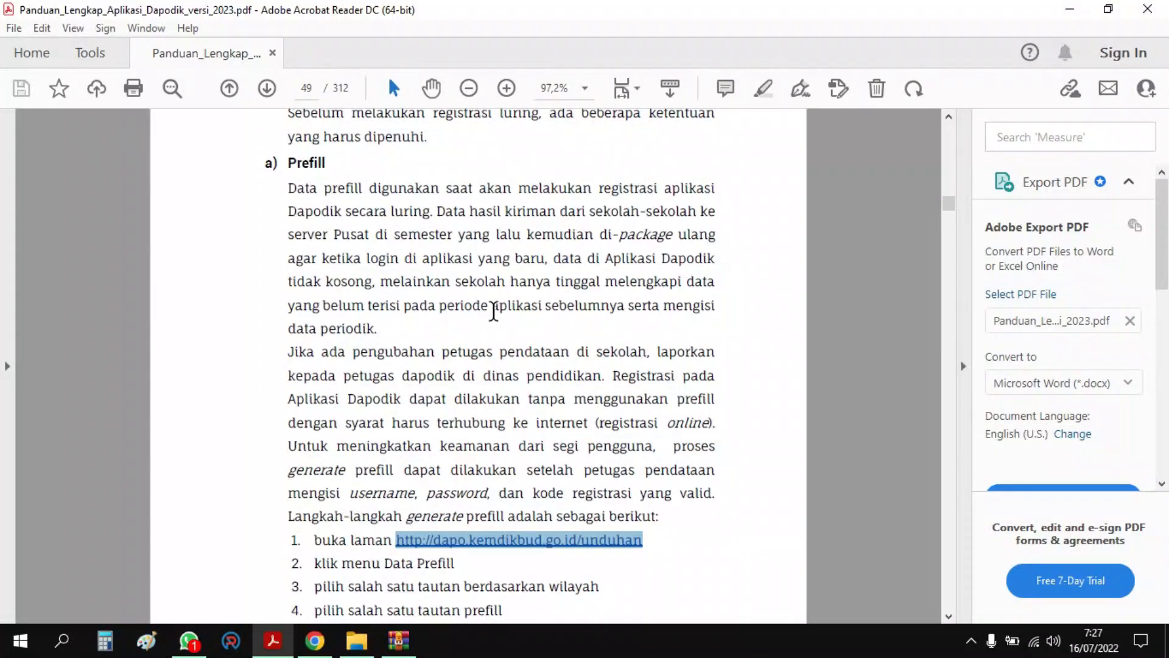
{"action": "scroll", "coordinate": [369, 201], "scroll_direction": "down", "scroll_amount": 1}
{"action": "scroll", "coordinate": [381, 223], "scroll_direction": "down", "scroll_amount": 4}
{"action": "scroll", "coordinate": [384, 226], "scroll_direction": "up", "scroll_amount": 1}
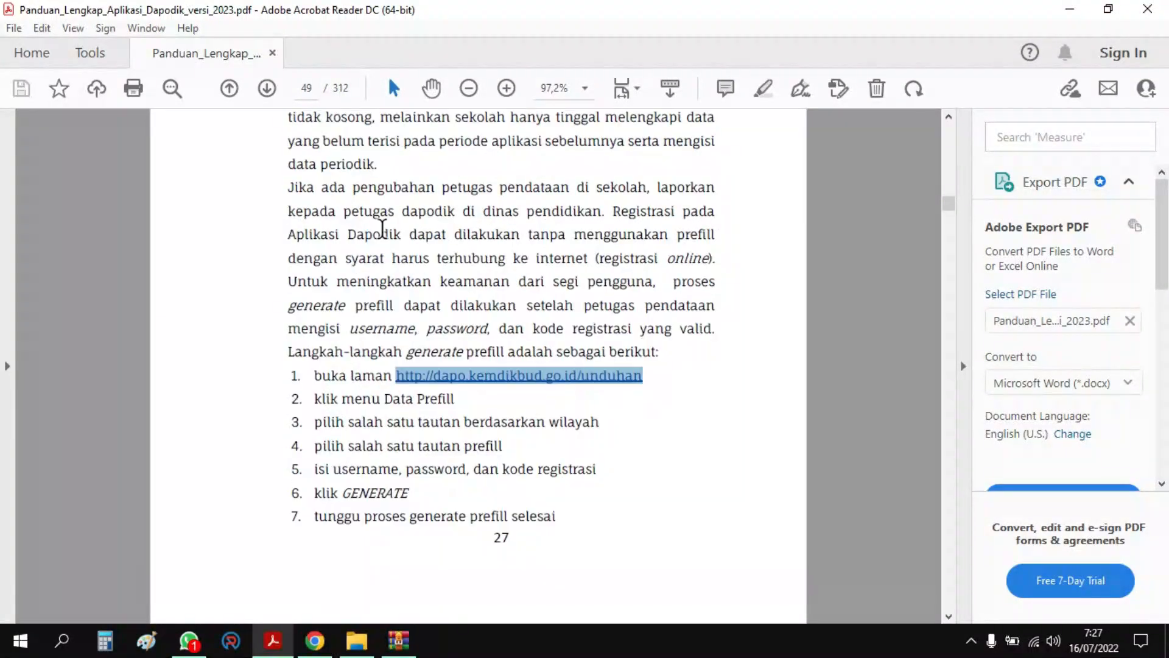
{"action": "left_click", "coordinate": [674, 443]}
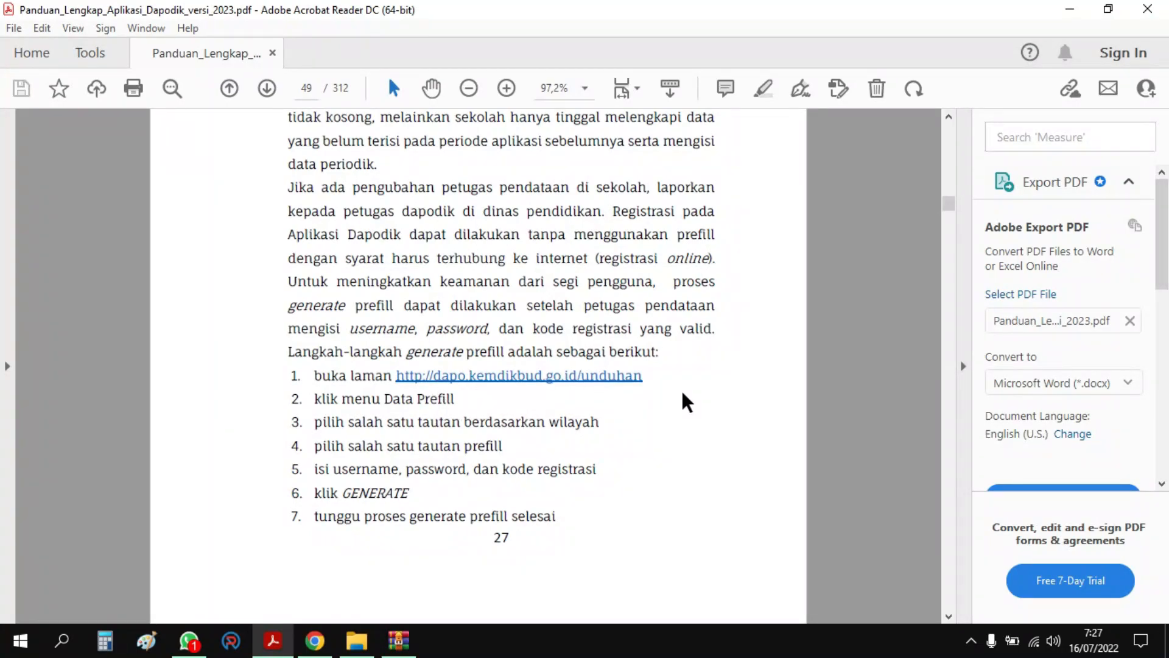
{"action": "scroll", "coordinate": [681, 414], "scroll_direction": "down", "scroll_amount": 4}
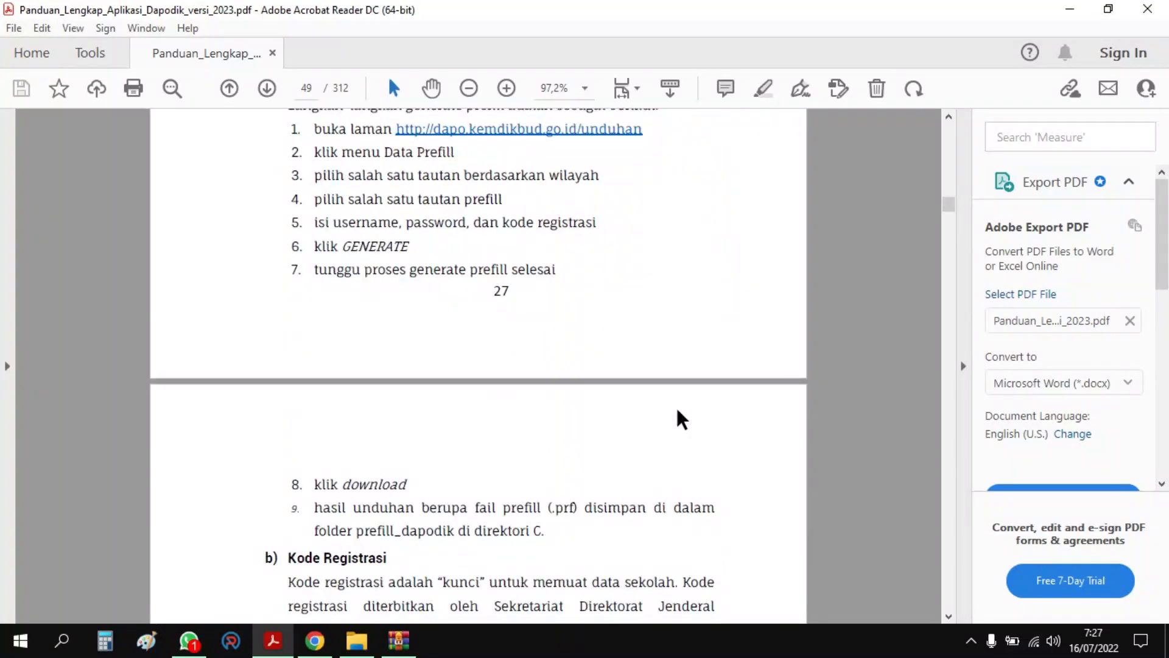
{"action": "scroll", "coordinate": [681, 419], "scroll_direction": "down", "scroll_amount": 3}
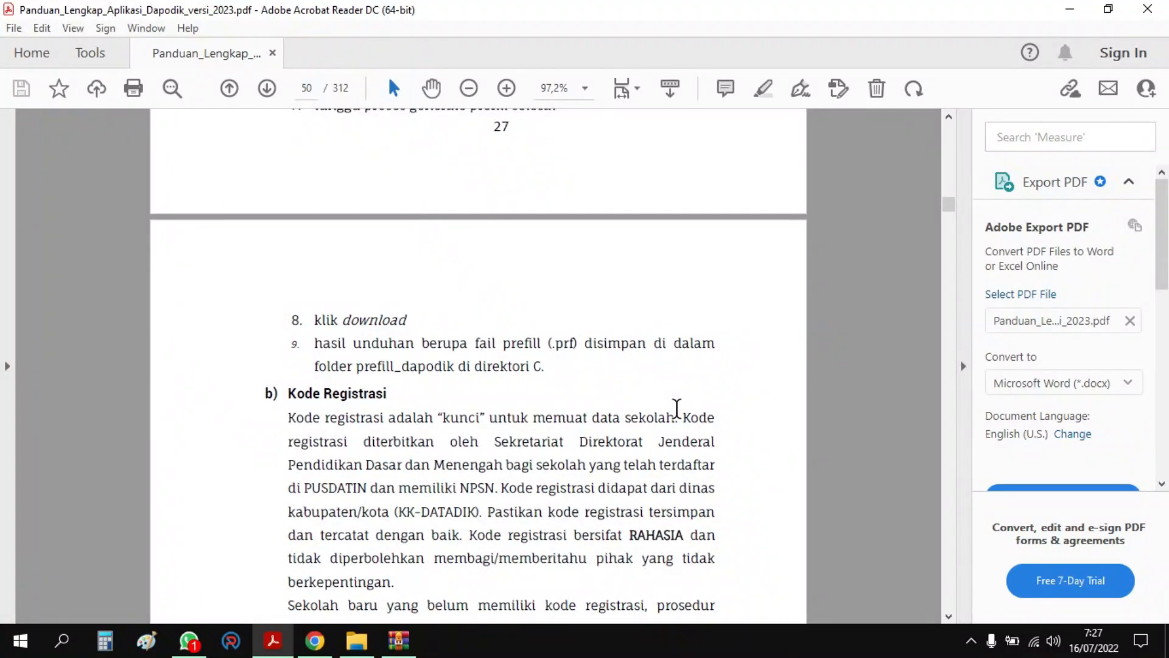
{"action": "scroll", "coordinate": [677, 408], "scroll_direction": "down", "scroll_amount": 3}
{"action": "scroll", "coordinate": [677, 408], "scroll_direction": "up", "scroll_amount": 12}
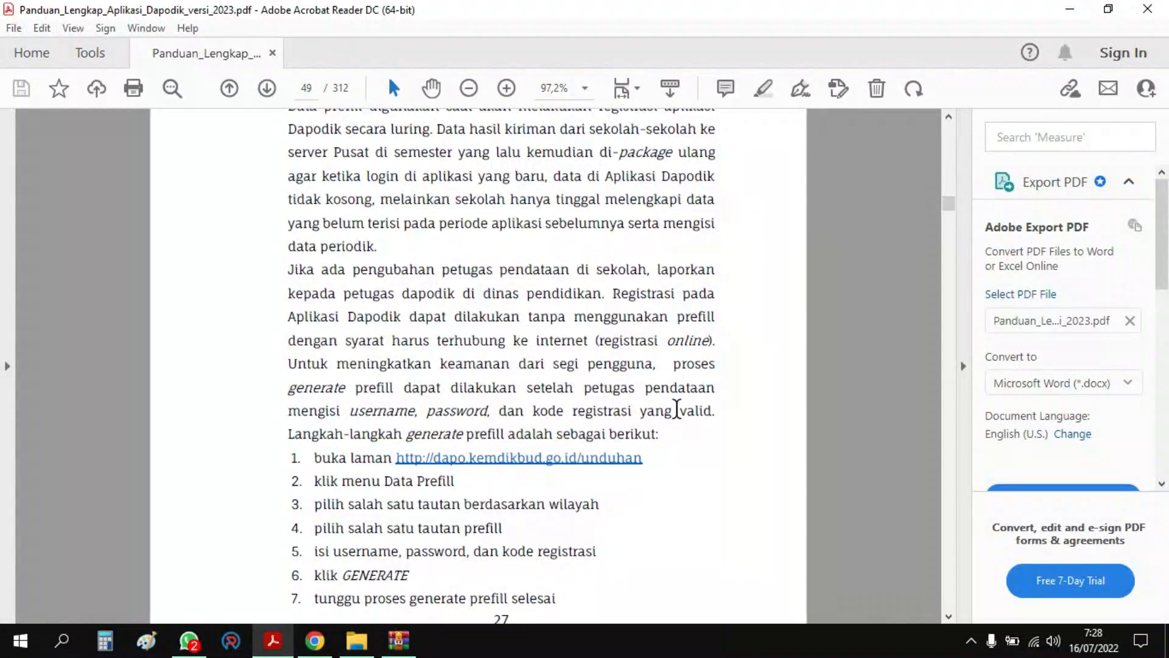
{"action": "scroll", "coordinate": [676, 408], "scroll_direction": "up", "scroll_amount": 5}
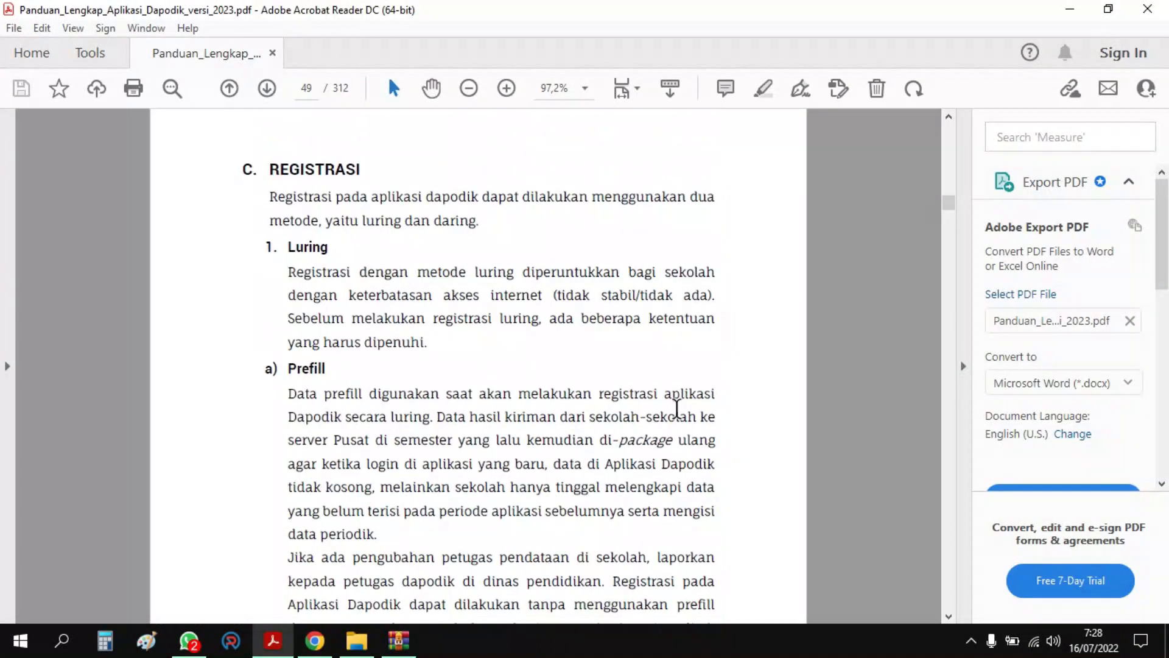
{"action": "scroll", "coordinate": [676, 408], "scroll_direction": "down", "scroll_amount": 1}
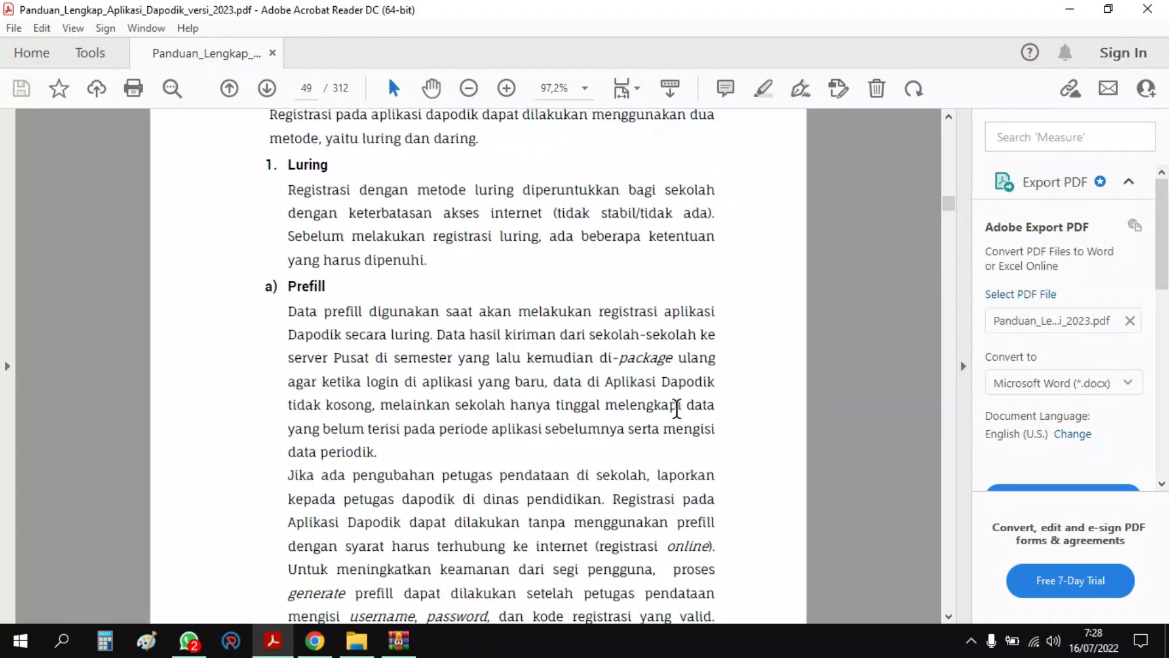
Switch back to the Dapodik registration page in Chrome and set the registration mode to ONLINE.
{"action": "left_click", "coordinate": [313, 646]}
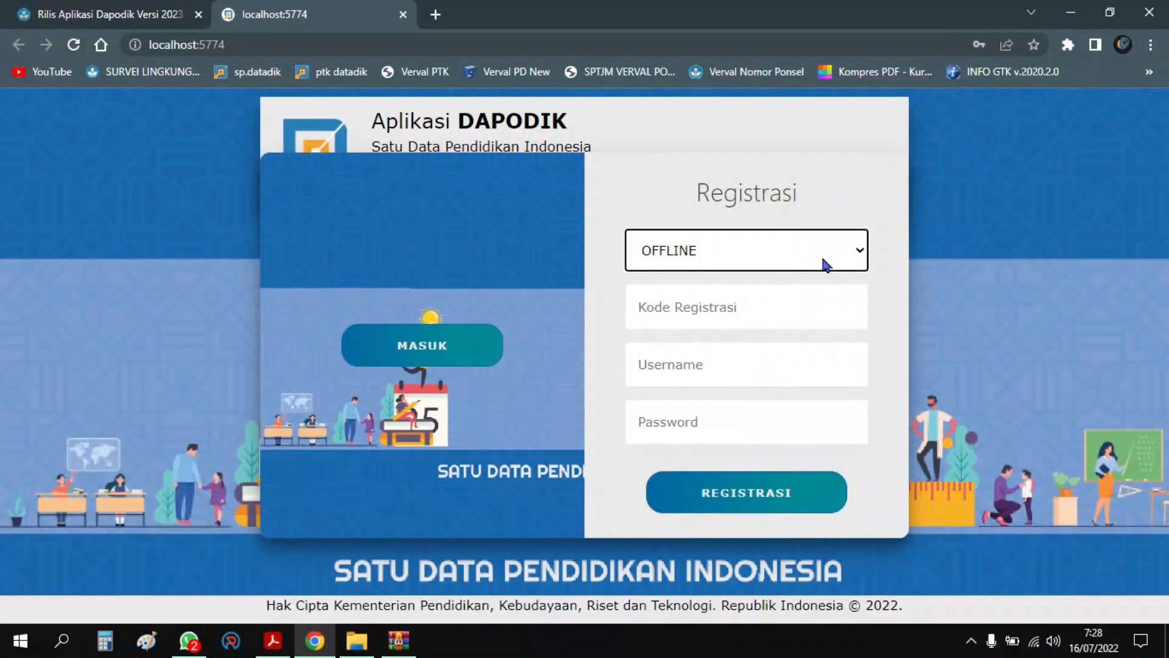
{"action": "left_click", "coordinate": [827, 256]}
{"action": "left_click", "coordinate": [827, 257]}
{"action": "left_click", "coordinate": [829, 260]}
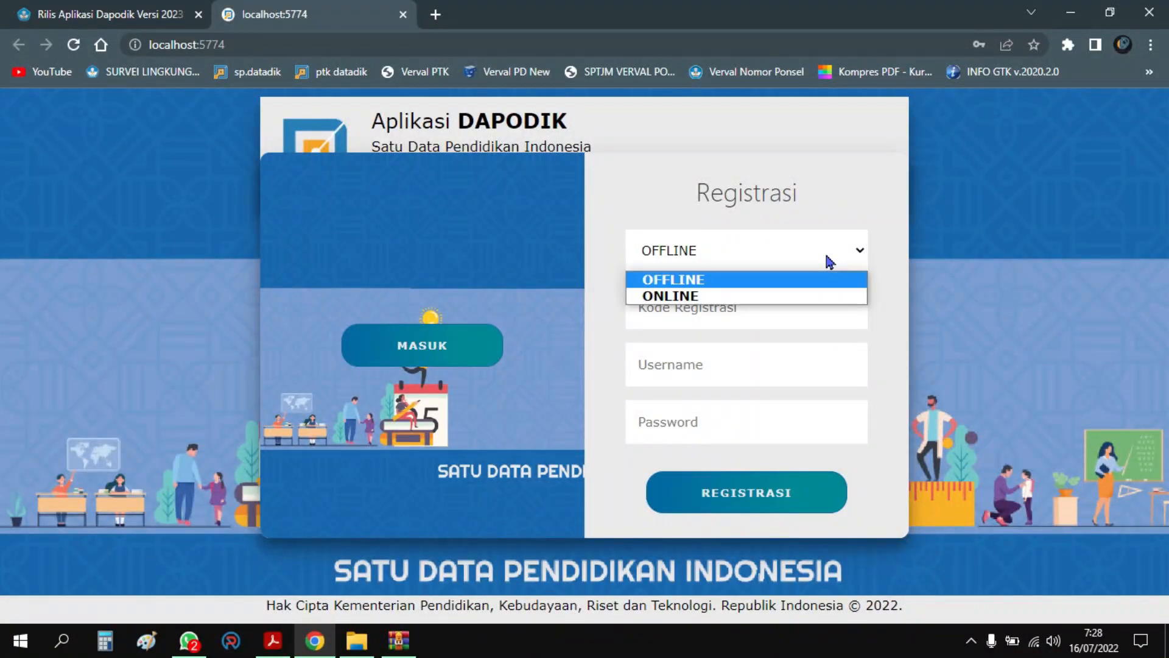
{"action": "left_click", "coordinate": [749, 297]}
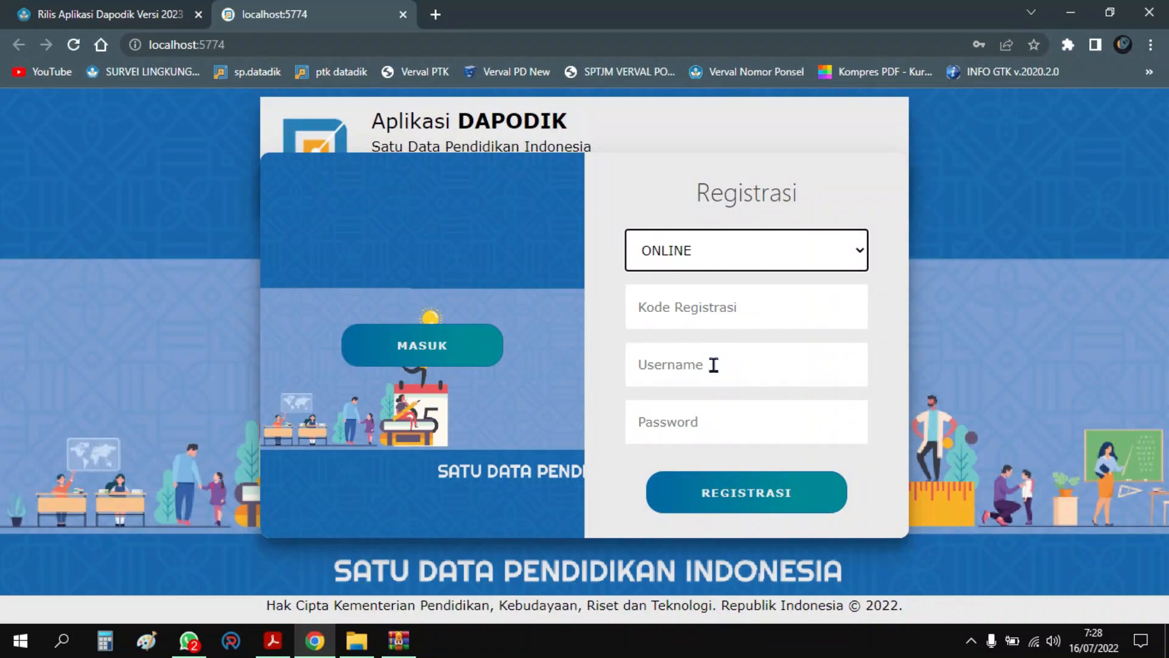
Fill in the school's registration code and the operator's e-mail as the username in the registration form.
{"action": "left_click", "coordinate": [722, 306]}
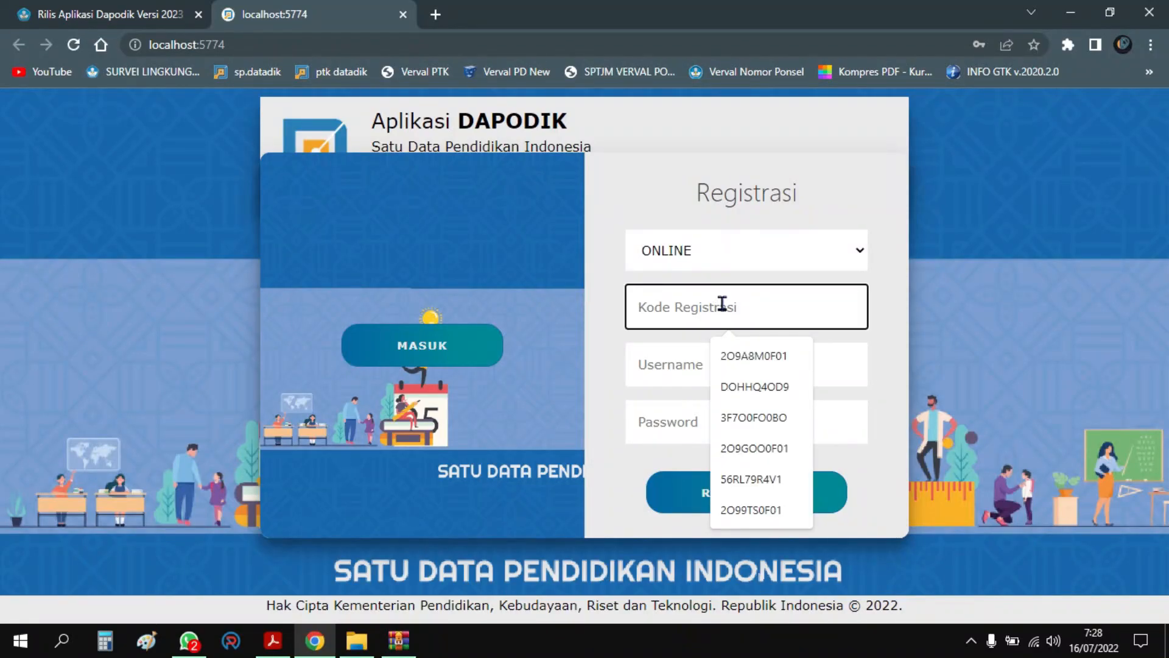
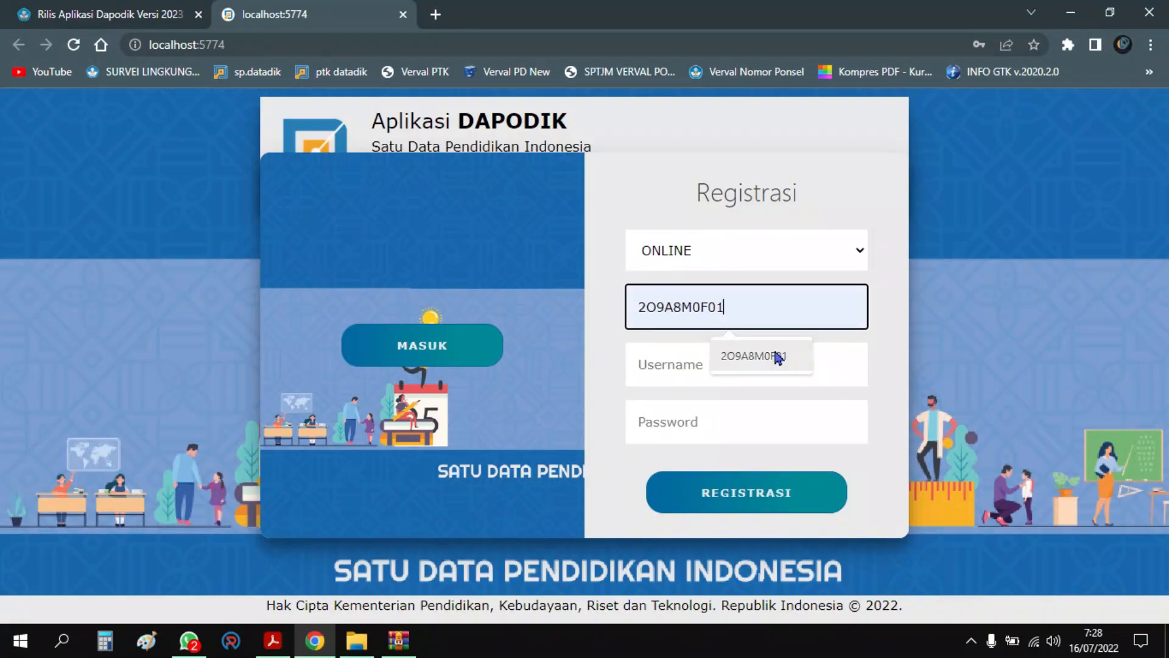
{"action": "left_click", "coordinate": [773, 353]}
{"action": "left_click", "coordinate": [758, 366]}
{"action": "type", "text": "moh"}
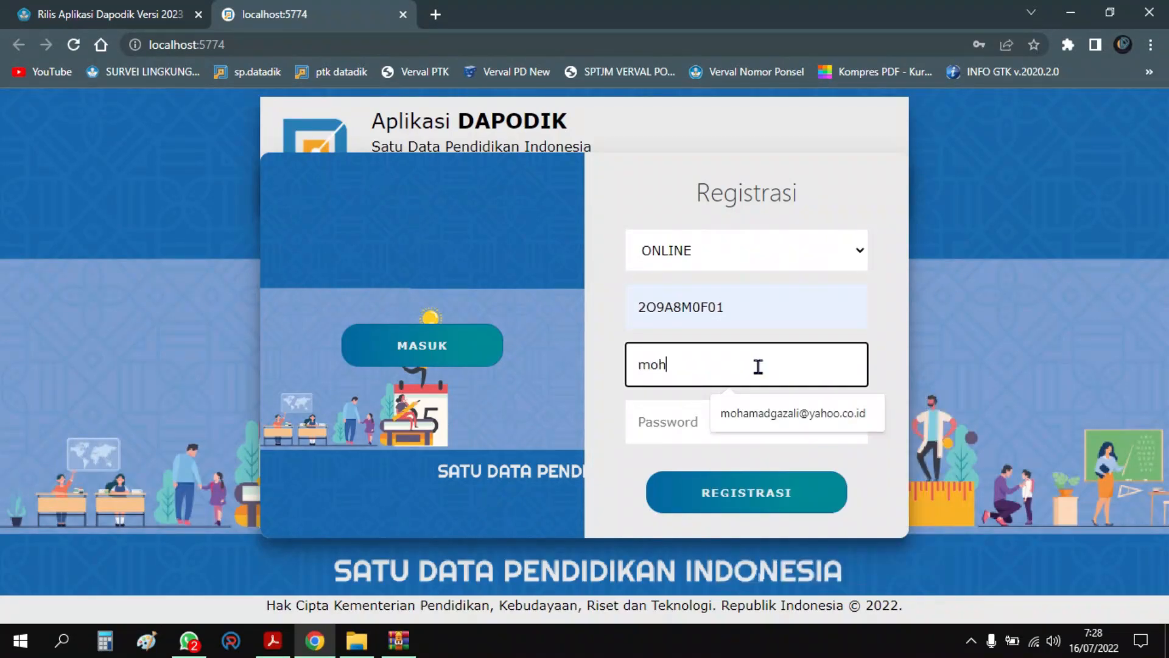
{"action": "left_click", "coordinate": [767, 413]}
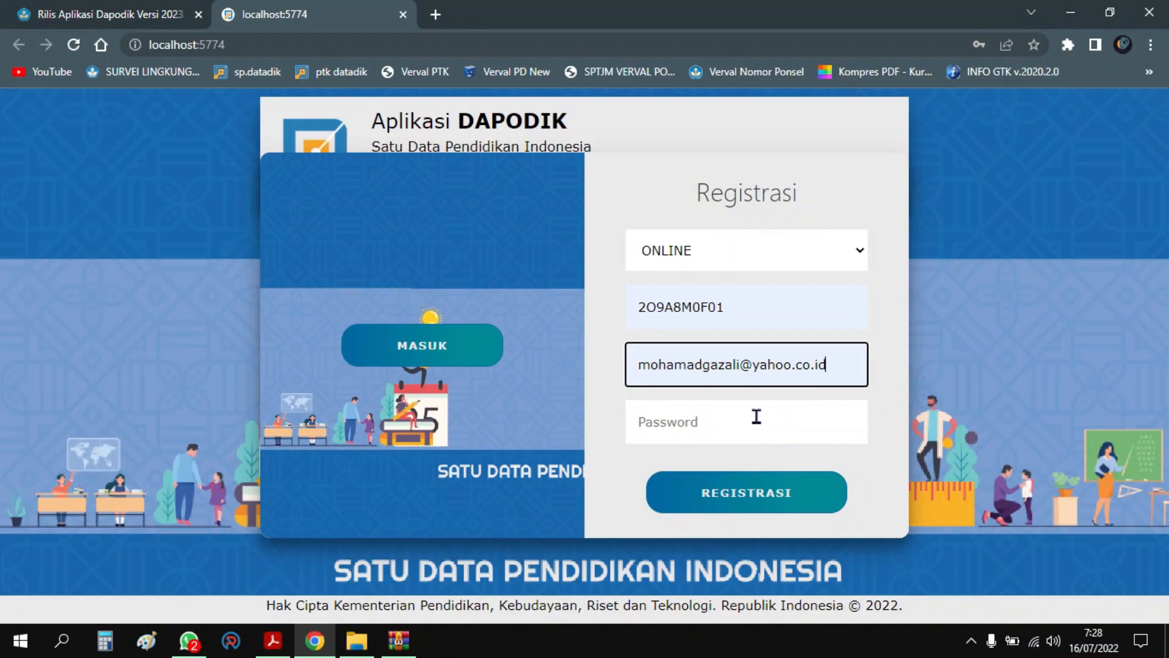
Enter the account password, submit the online registration and acknowledge its result.
{"action": "left_click", "coordinate": [756, 417]}
{"action": "type", "text": "•••••••••"}
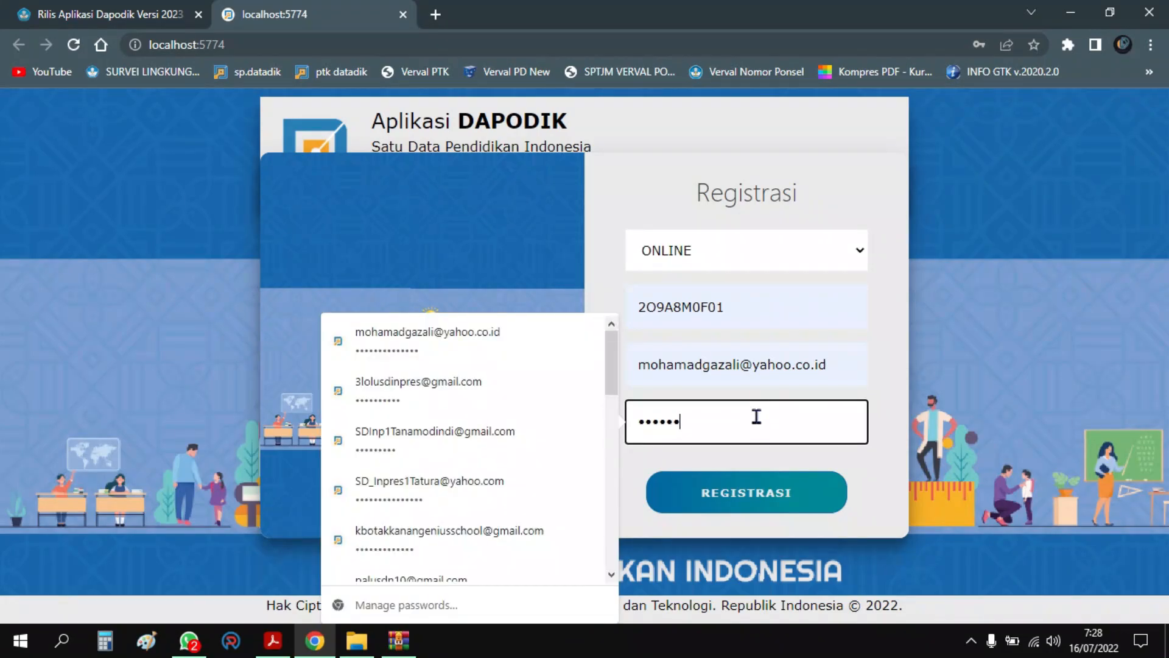
{"action": "type", "text": "•••••"}
{"action": "left_click", "coordinate": [528, 190]}
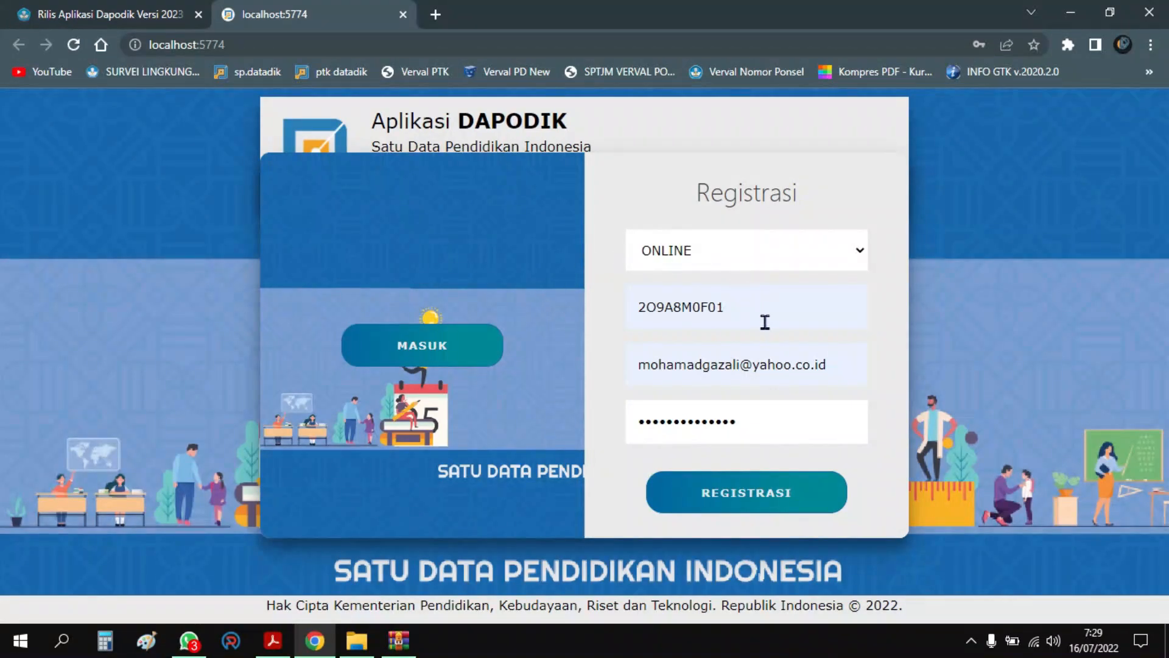
{"action": "left_click", "coordinate": [782, 505]}
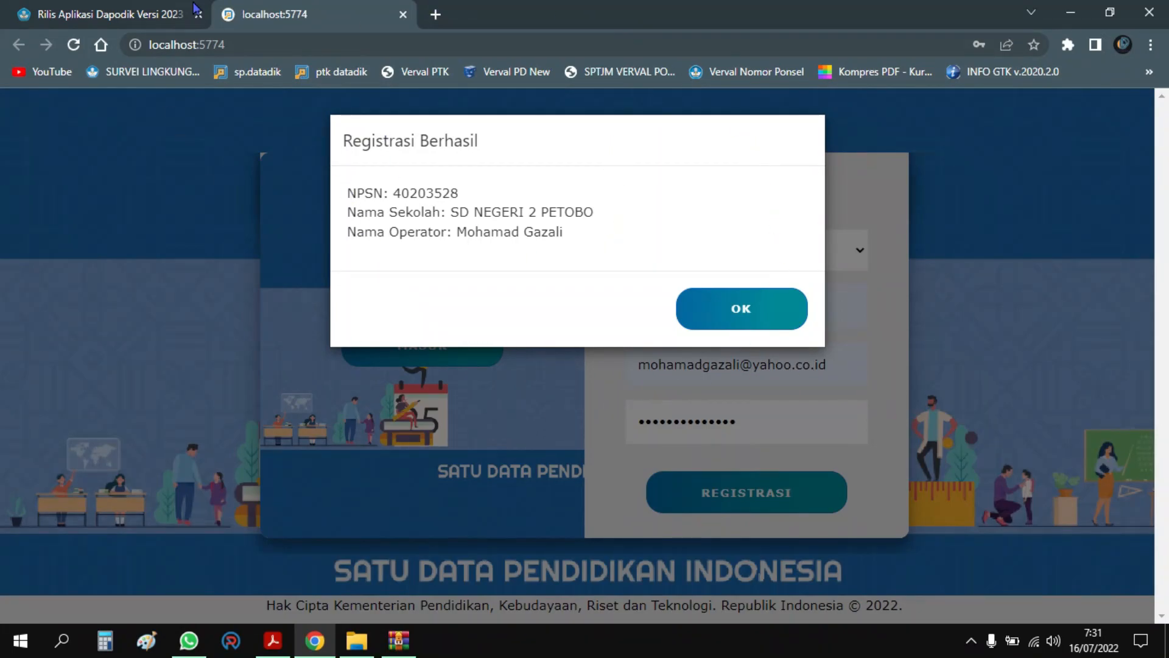
{"action": "left_click", "coordinate": [741, 309]}
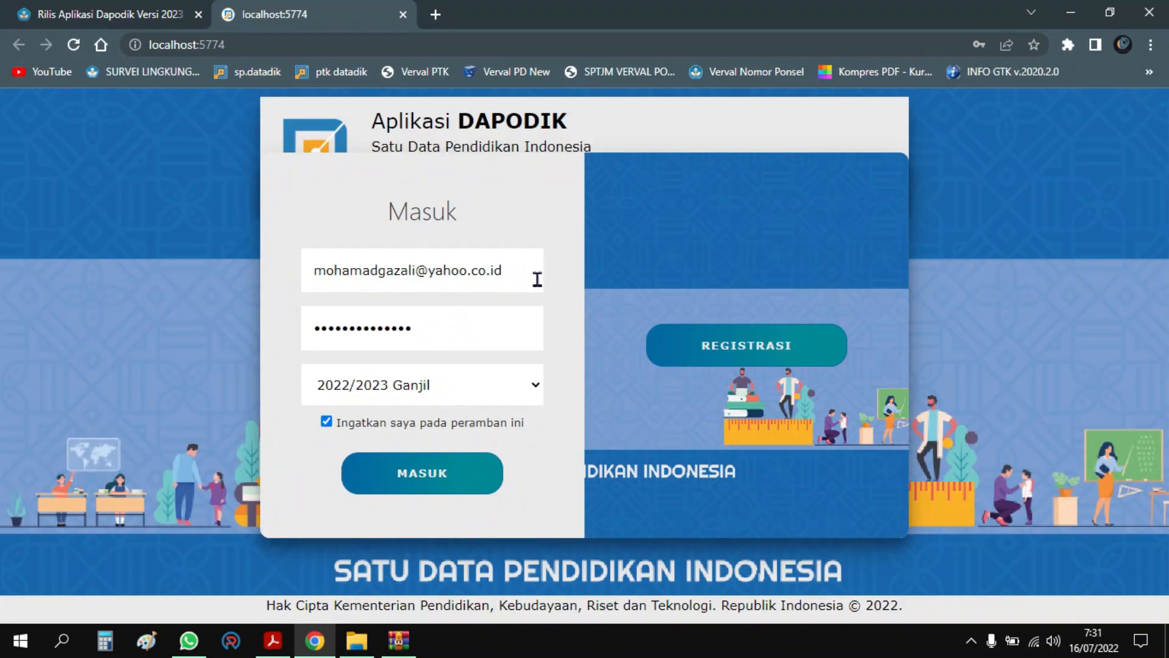
Log in to Dapodik for 2022/2023 Ganjil with the Operator Sekolah role and stop the welcome change list from being shown again.
{"action": "left_click", "coordinate": [447, 488]}
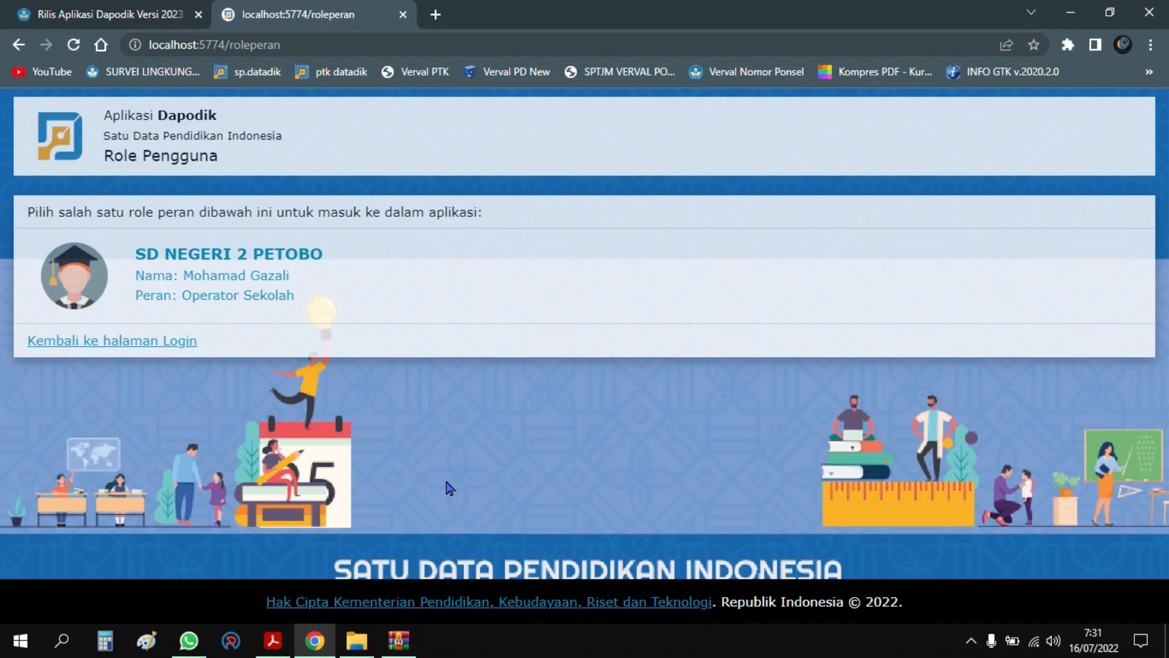
{"action": "left_click", "coordinate": [225, 292]}
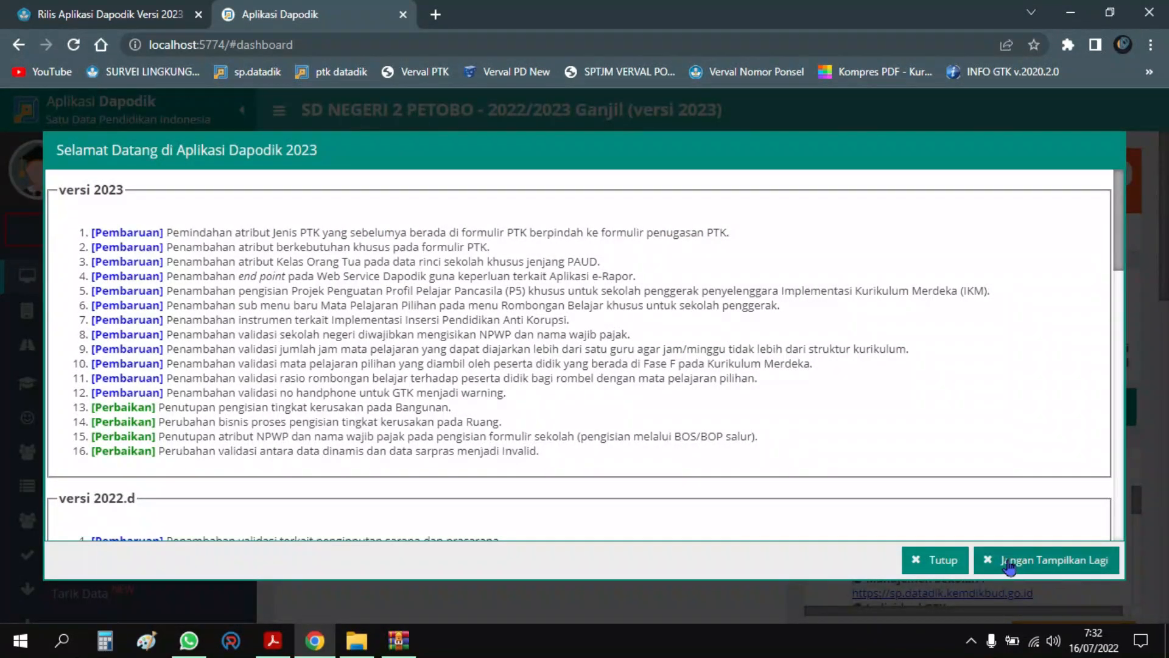
{"action": "left_click", "coordinate": [1039, 569]}
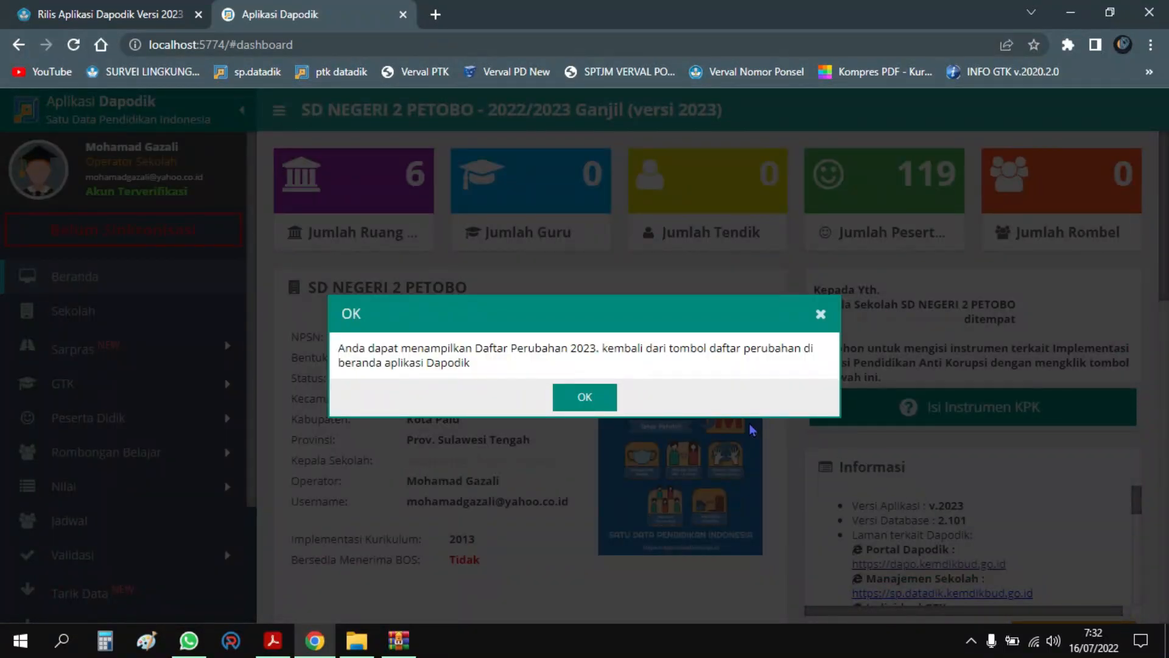
{"action": "left_click", "coordinate": [586, 402]}
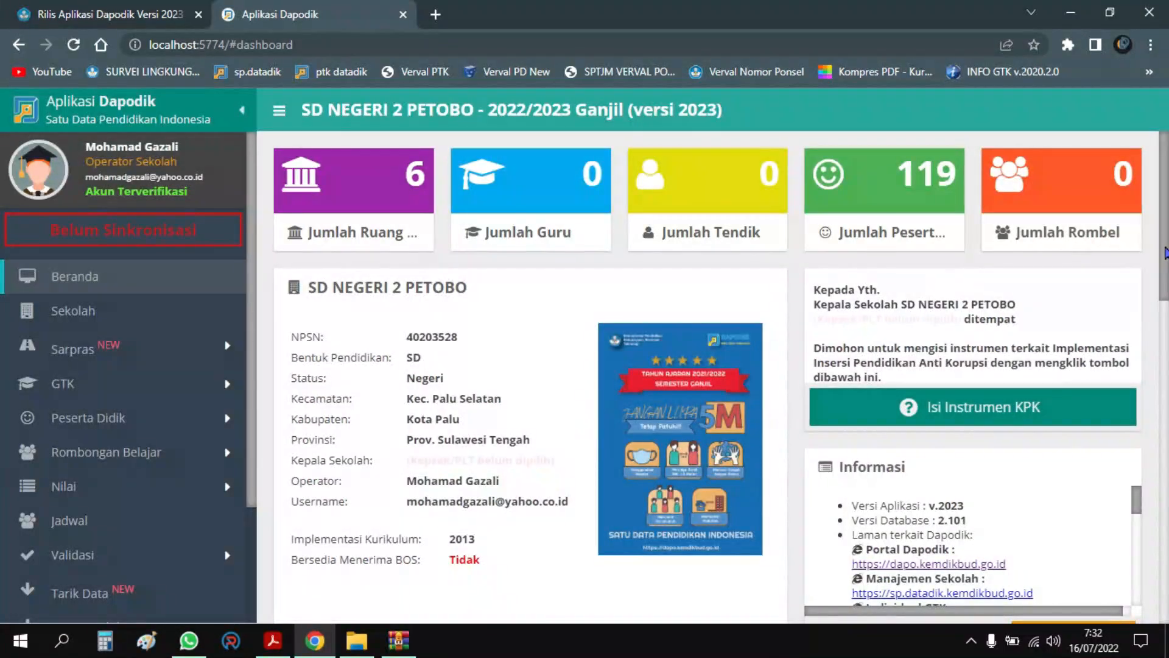
Look over the dashboard and its navigation entries, and open the local validation page (Validasi Lokal).
{"action": "mouse_move", "coordinate": [1167, 248]}
{"action": "left_mouse_down"}
{"action": "mouse_move", "coordinate": [1167, 264]}
{"action": "mouse_move", "coordinate": [1167, 244]}
{"action": "left_mouse_up"}
{"action": "mouse_move", "coordinate": [1166, 232]}
{"action": "left_mouse_down"}
{"action": "mouse_move", "coordinate": [1166, 295]}
{"action": "mouse_move", "coordinate": [1165, 232]}
{"action": "left_mouse_up"}
{"action": "scroll", "coordinate": [218, 415], "scroll_direction": "down", "scroll_amount": 1}
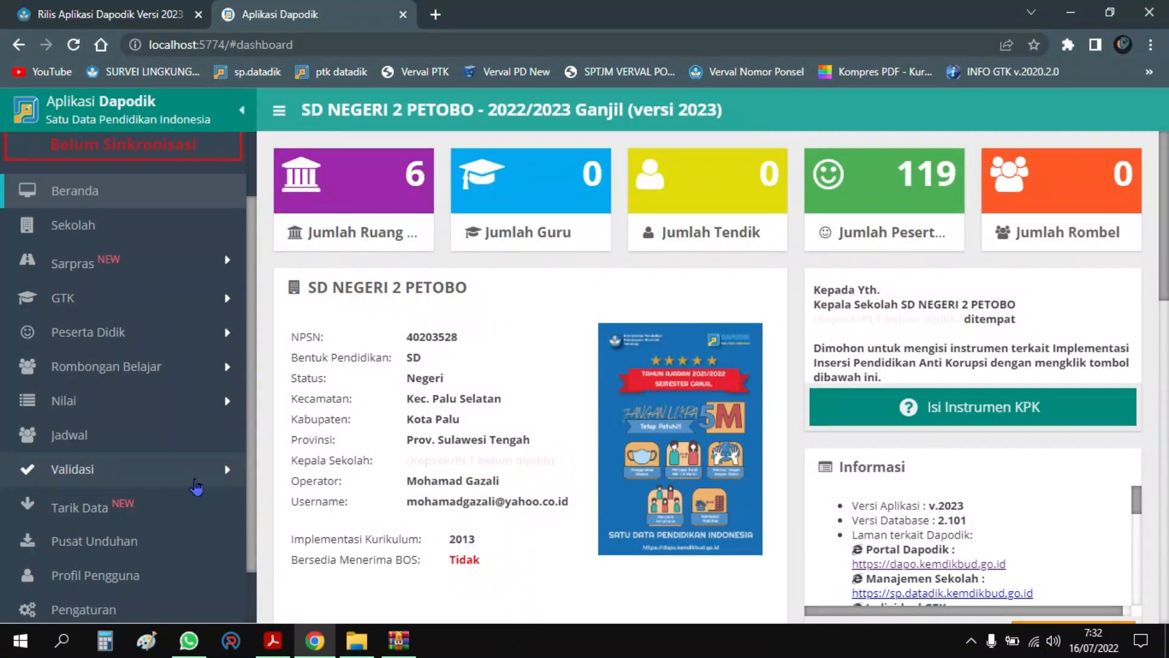
{"action": "scroll", "coordinate": [195, 484], "scroll_direction": "up", "scroll_amount": 1}
{"action": "scroll", "coordinate": [188, 478], "scroll_direction": "down", "scroll_amount": 1}
{"action": "left_click", "coordinate": [205, 468]}
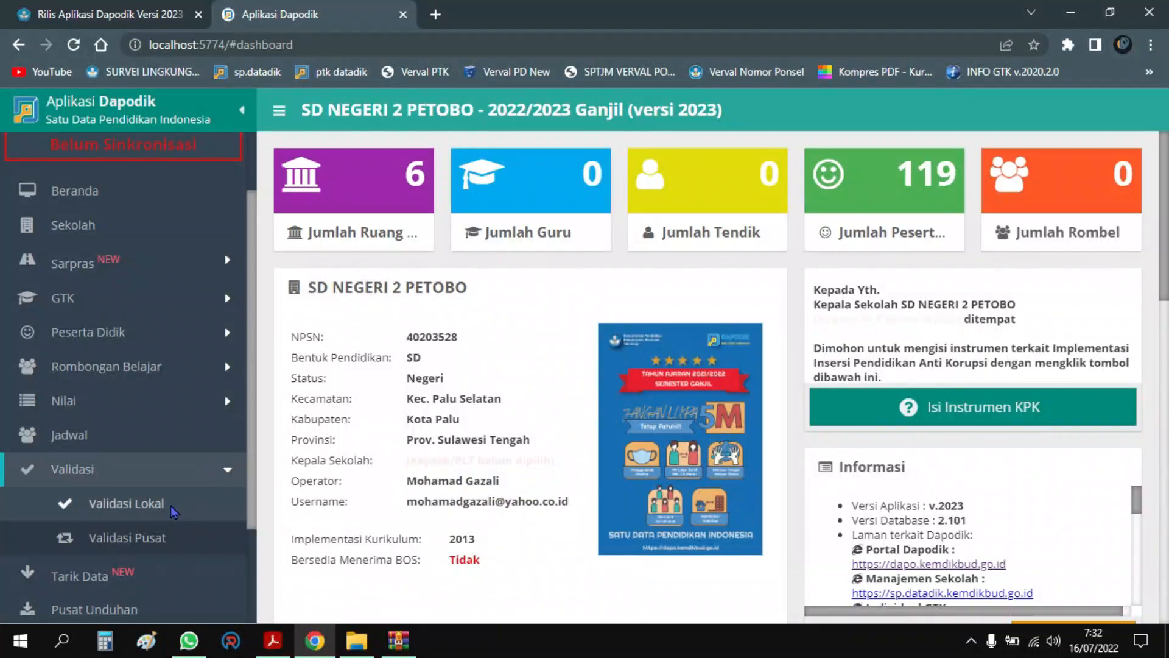
{"action": "left_click", "coordinate": [166, 505]}
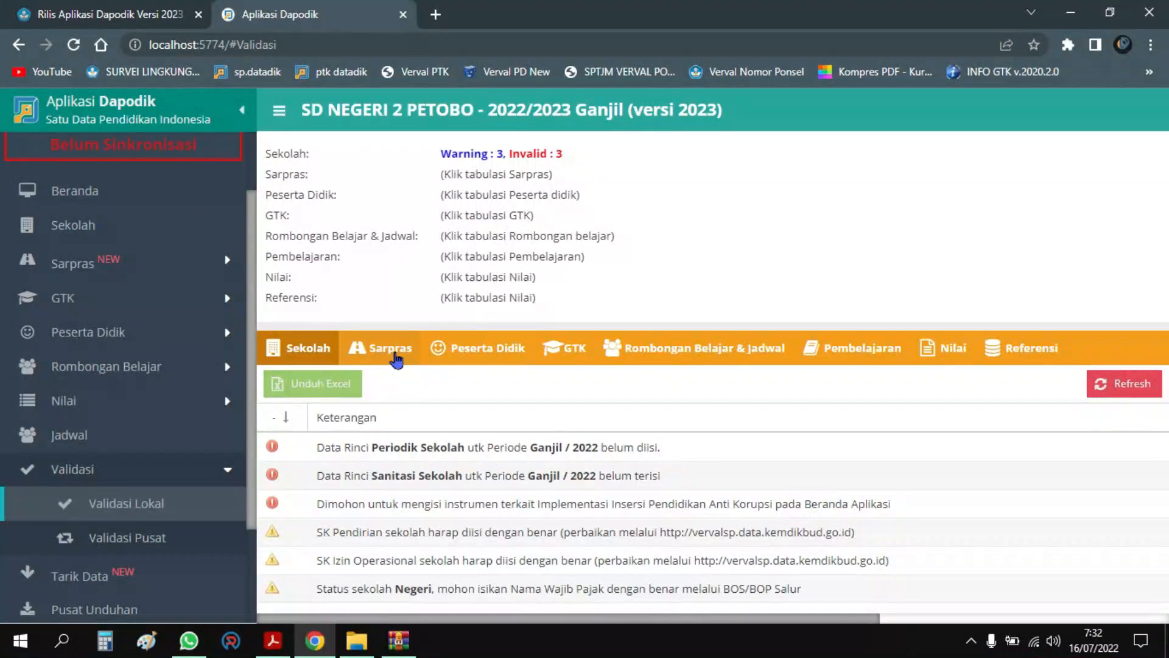
Check the local validation results for Sarpras, Peserta Didik, GTK, Rombongan Belajar & Jadwal, Pembelajaran, Nilai and Referensi, and return to the Sekolah results.
{"action": "left_click", "coordinate": [397, 360]}
{"action": "left_click", "coordinate": [466, 358]}
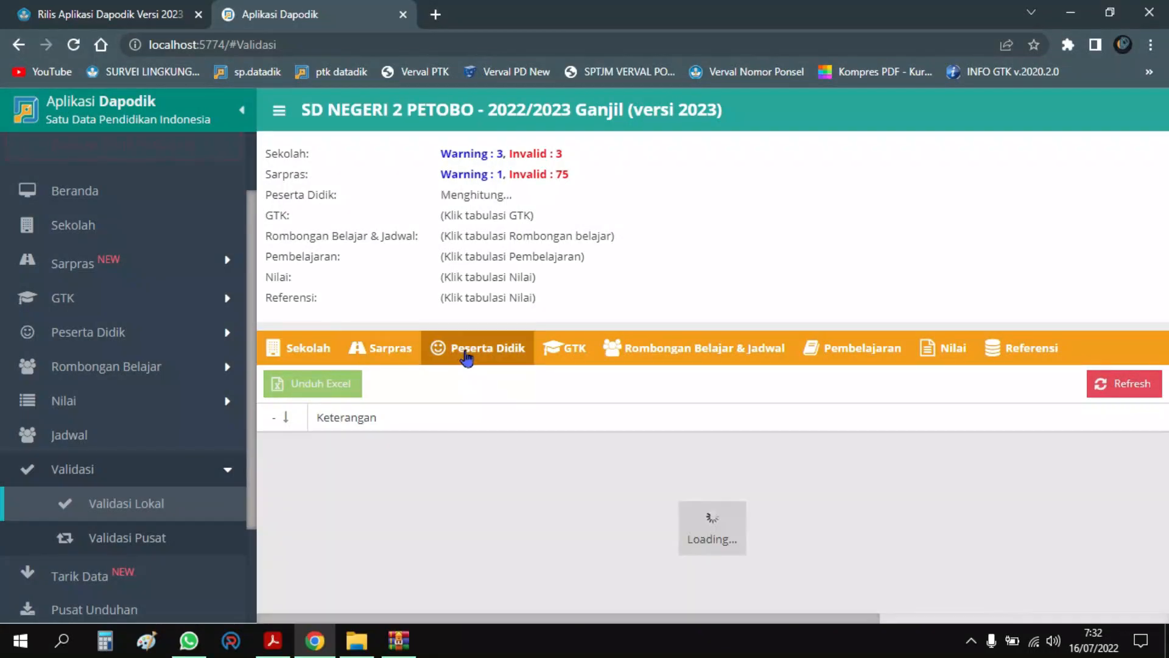
{"action": "left_click", "coordinate": [572, 360]}
{"action": "left_click", "coordinate": [669, 363]}
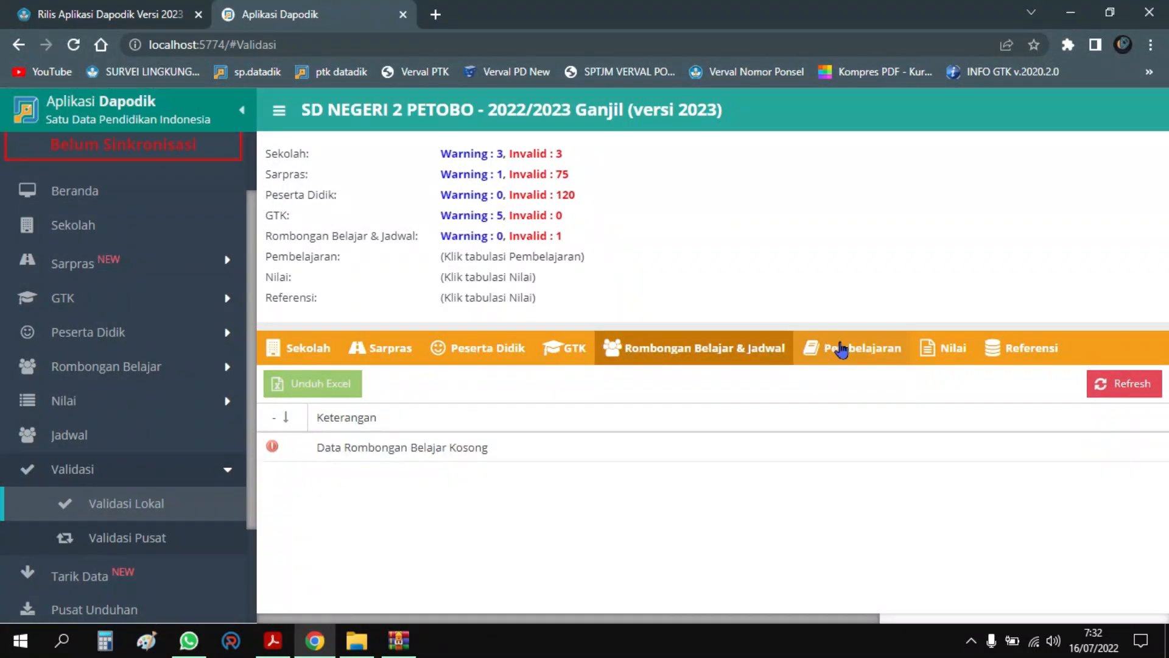
{"action": "left_click", "coordinate": [840, 351]}
{"action": "left_click", "coordinate": [946, 353]}
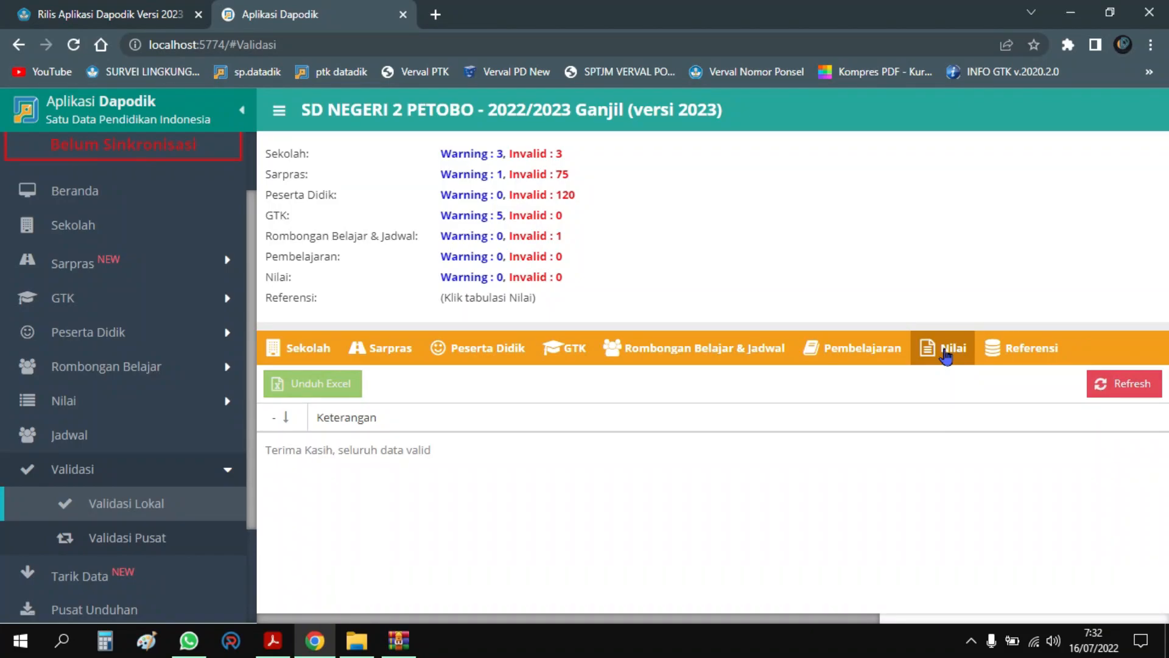
{"action": "left_click", "coordinate": [1035, 362]}
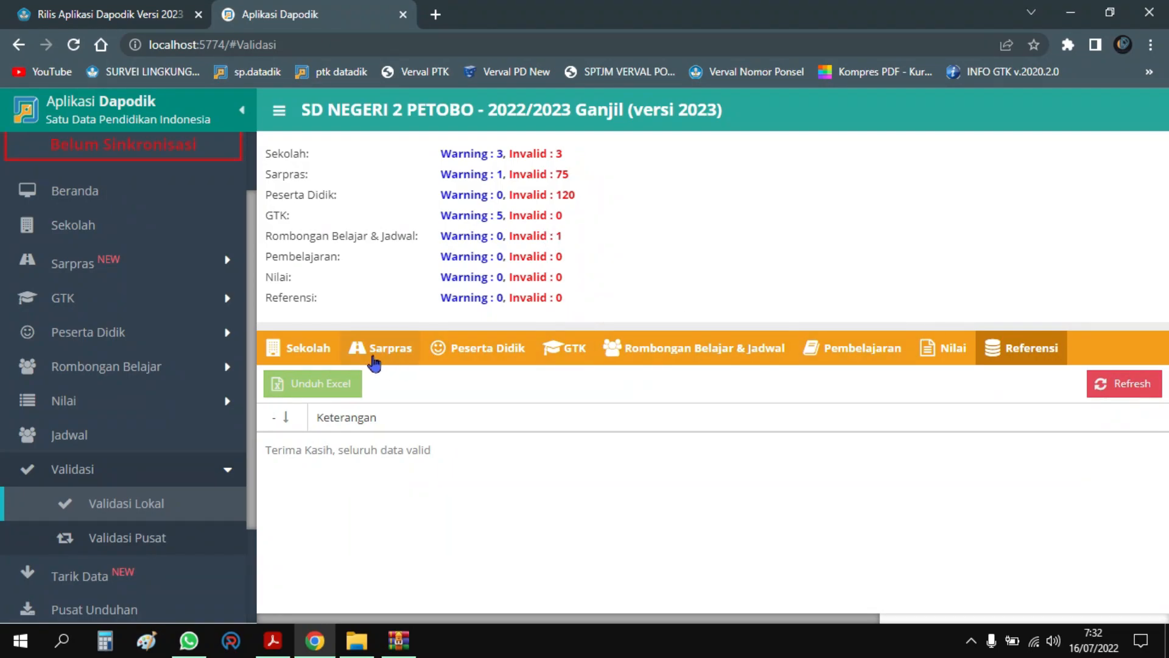
{"action": "left_click", "coordinate": [324, 354]}
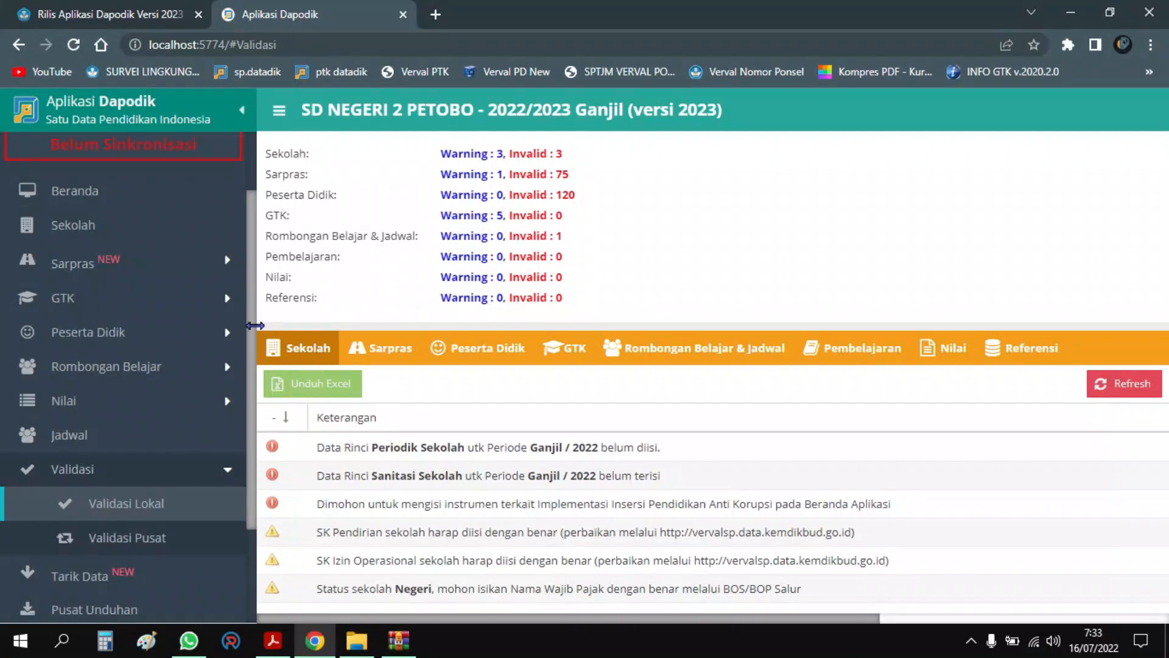
Open the school's data and review the Data Periodik (2022/2023 Ganjil) form, including the options for Waktu penyelenggaraan.
{"action": "left_click", "coordinate": [85, 227]}
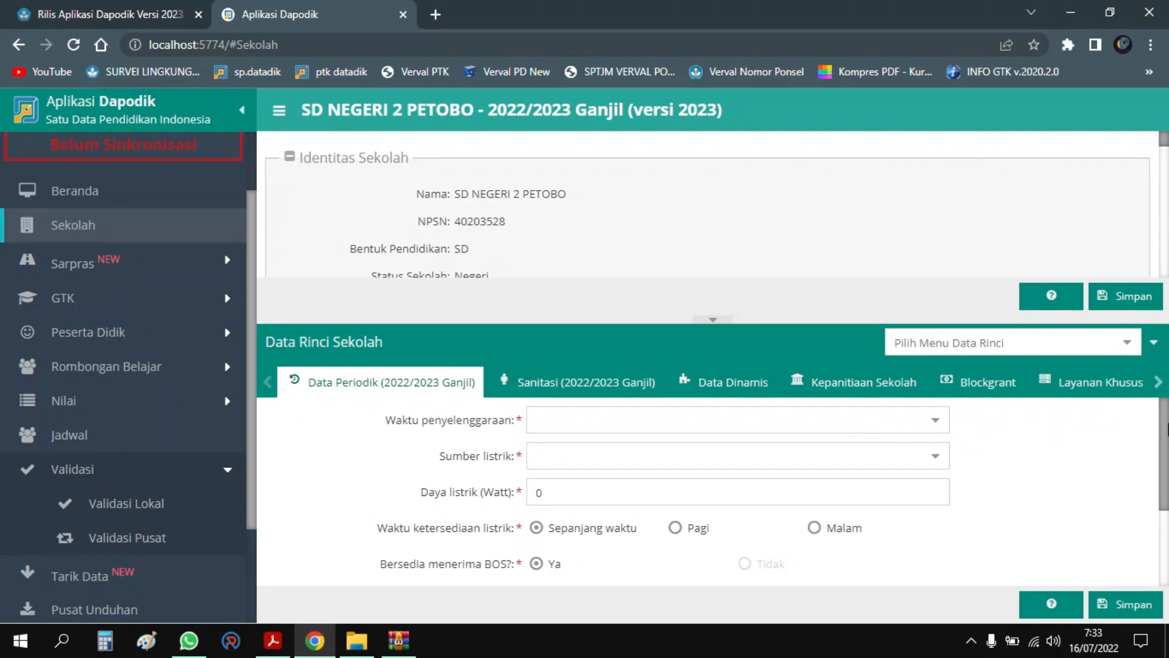
{"action": "scroll", "coordinate": [1165, 429], "scroll_direction": "down", "scroll_amount": 1}
{"action": "scroll", "coordinate": [1165, 430], "scroll_direction": "up", "scroll_amount": 1}
{"action": "left_click", "coordinate": [937, 422]}
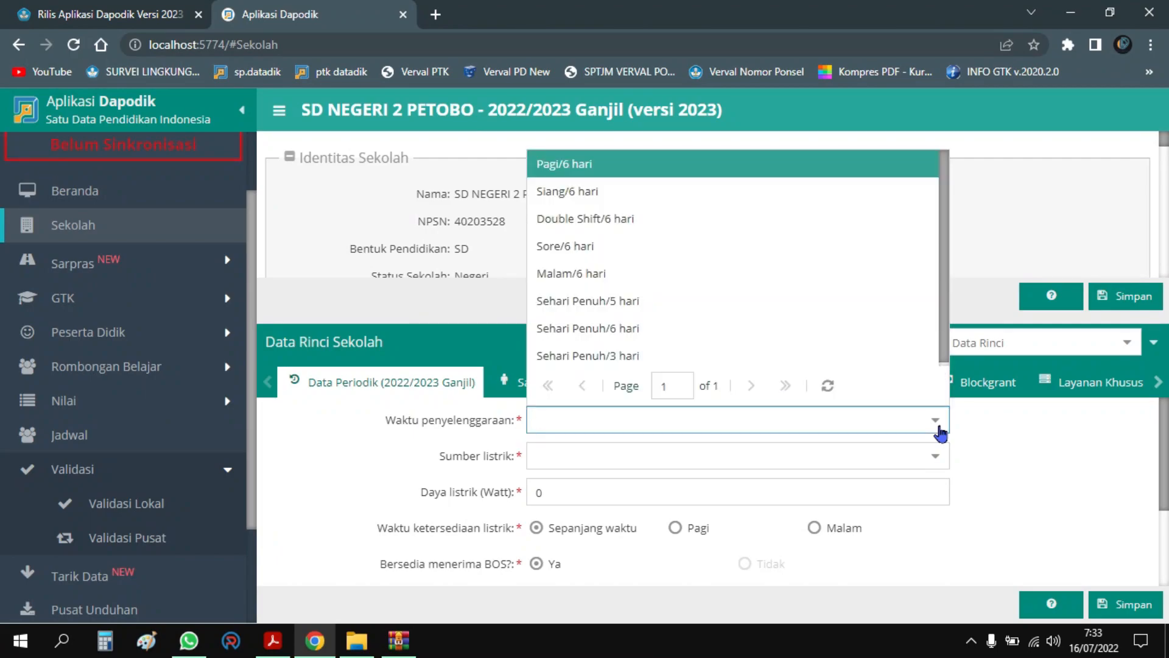
{"action": "left_click", "coordinate": [1002, 477]}
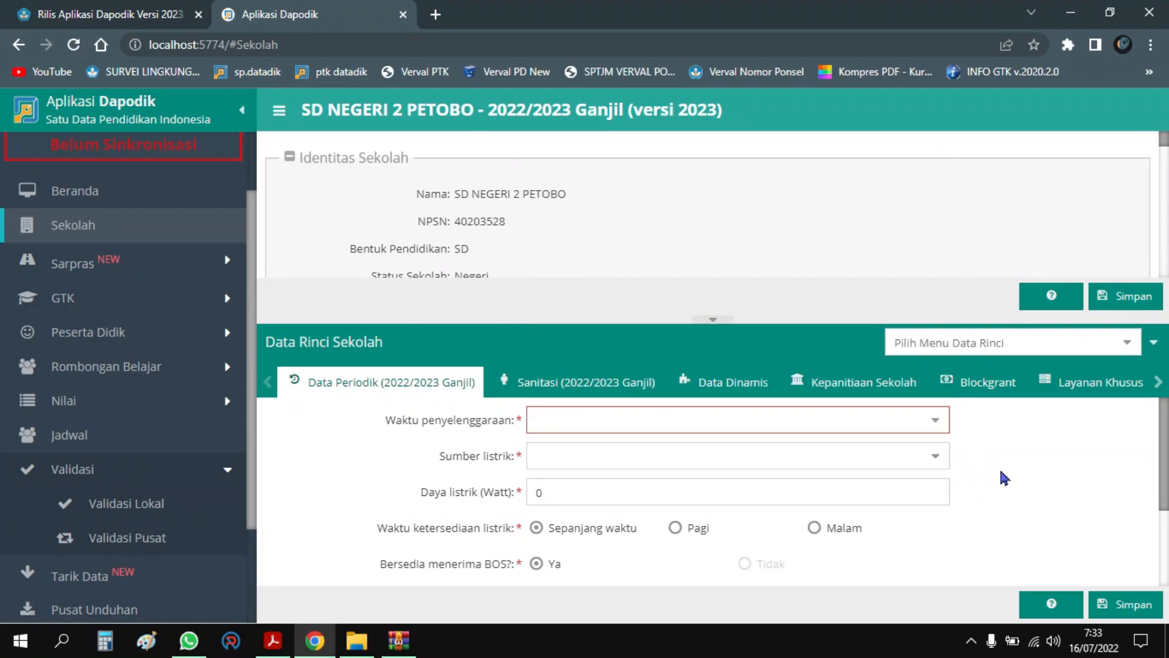
{"action": "scroll", "coordinate": [1006, 475], "scroll_direction": "down", "scroll_amount": 2}
{"action": "scroll", "coordinate": [1006, 475], "scroll_direction": "up", "scroll_amount": 2}
Review the fields of the school's Sanitasi (2022/2023 Ganjil) form, from the water source down to the handwashing facilities.
{"action": "left_click", "coordinate": [590, 384]}
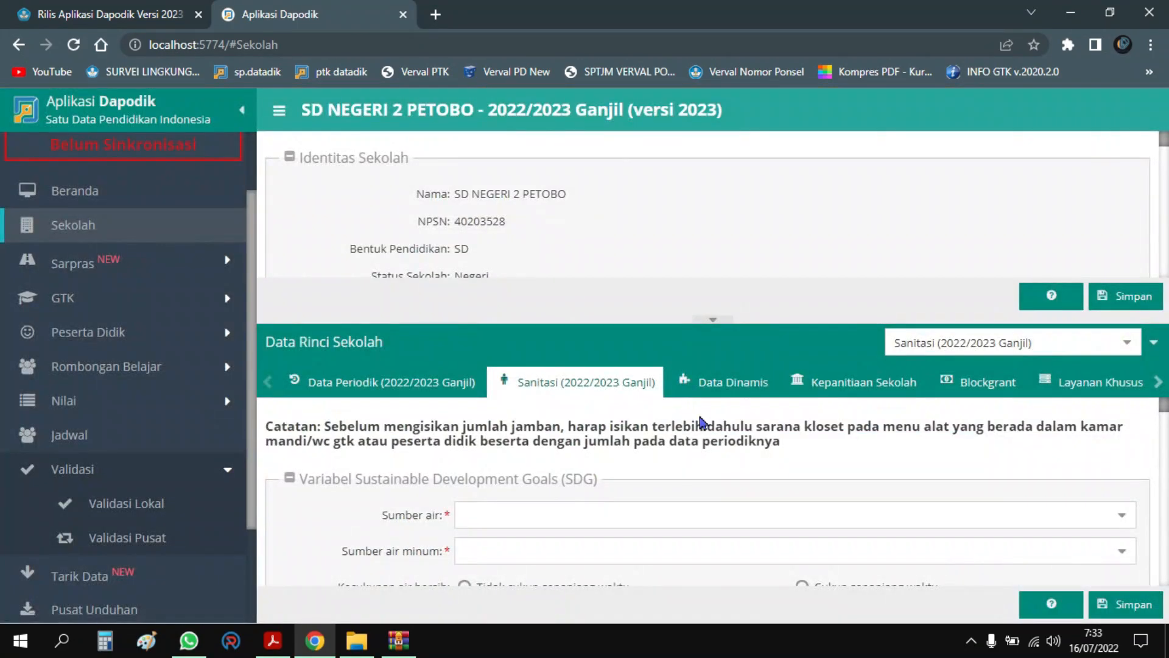
{"action": "left_click_drag", "start_coordinate": [1163, 413], "coordinate": [1164, 405]}
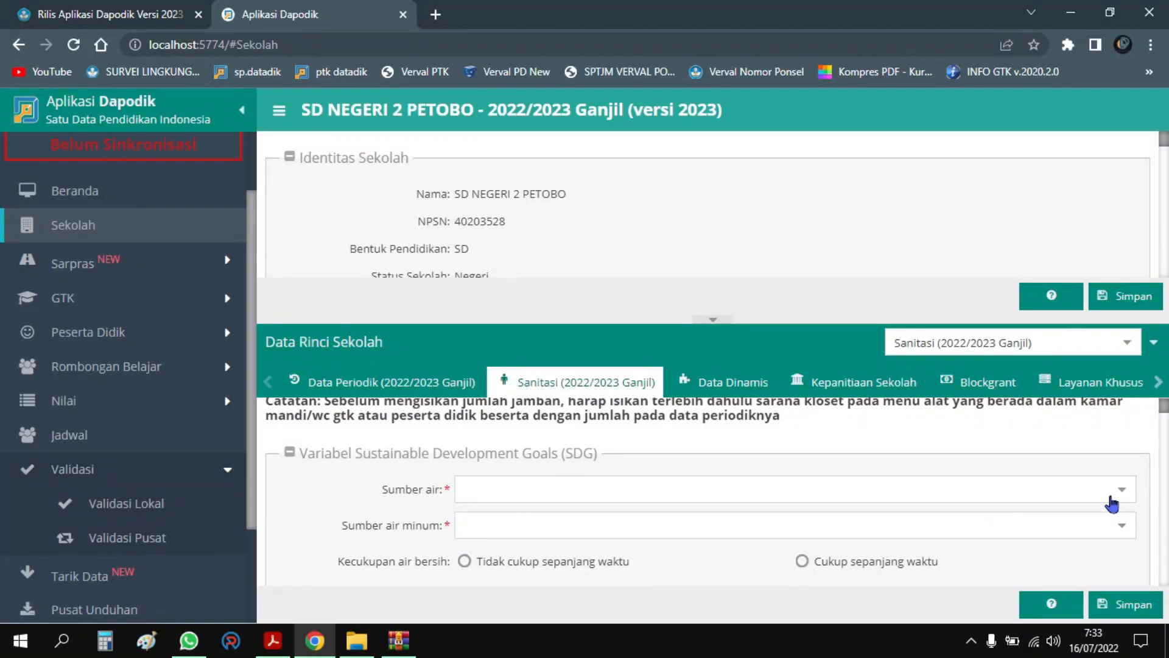
{"action": "scroll", "coordinate": [1112, 503], "scroll_direction": "down", "scroll_amount": 1}
{"action": "scroll", "coordinate": [905, 520], "scroll_direction": "down", "scroll_amount": 1}
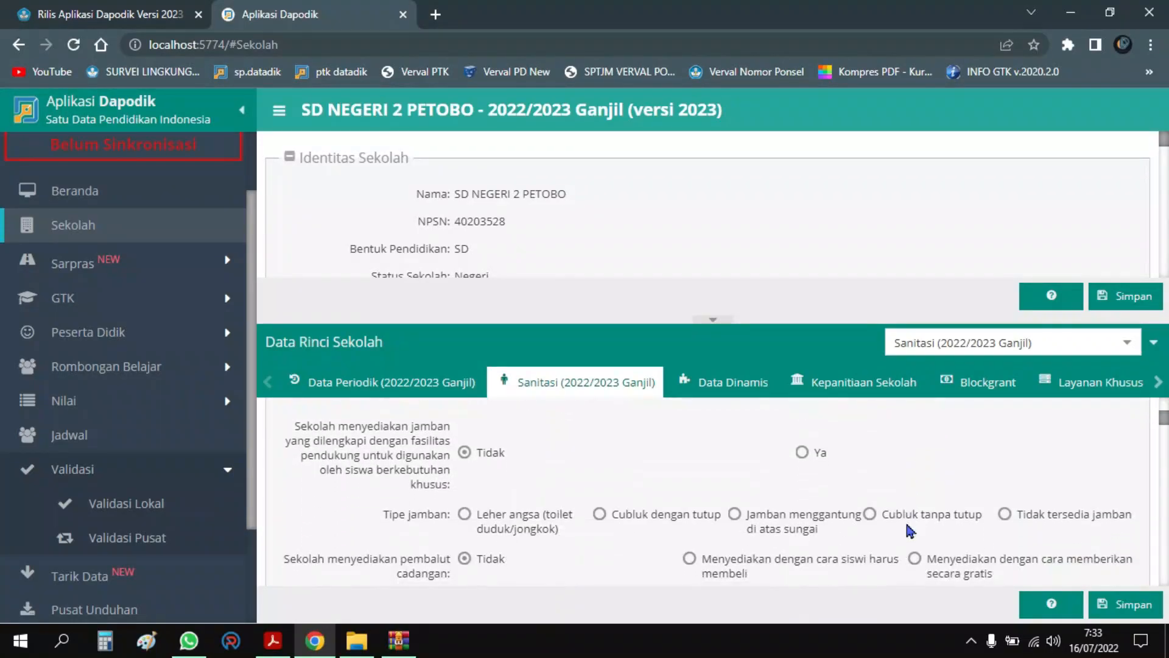
{"action": "scroll", "coordinate": [905, 520], "scroll_direction": "down", "scroll_amount": 1}
{"action": "scroll", "coordinate": [910, 529], "scroll_direction": "down", "scroll_amount": 1}
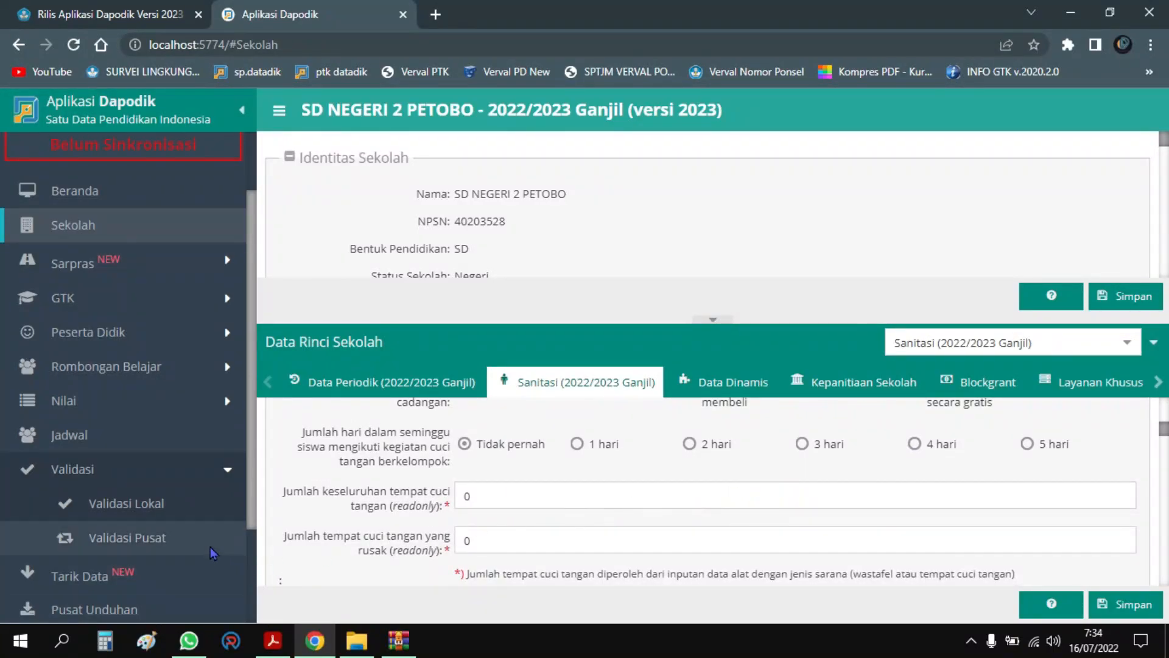
Return to Validasi Lokal and read through the invalid Sarpras entries, with the Sarpras navigation entries expanded.
{"action": "left_click", "coordinate": [202, 514]}
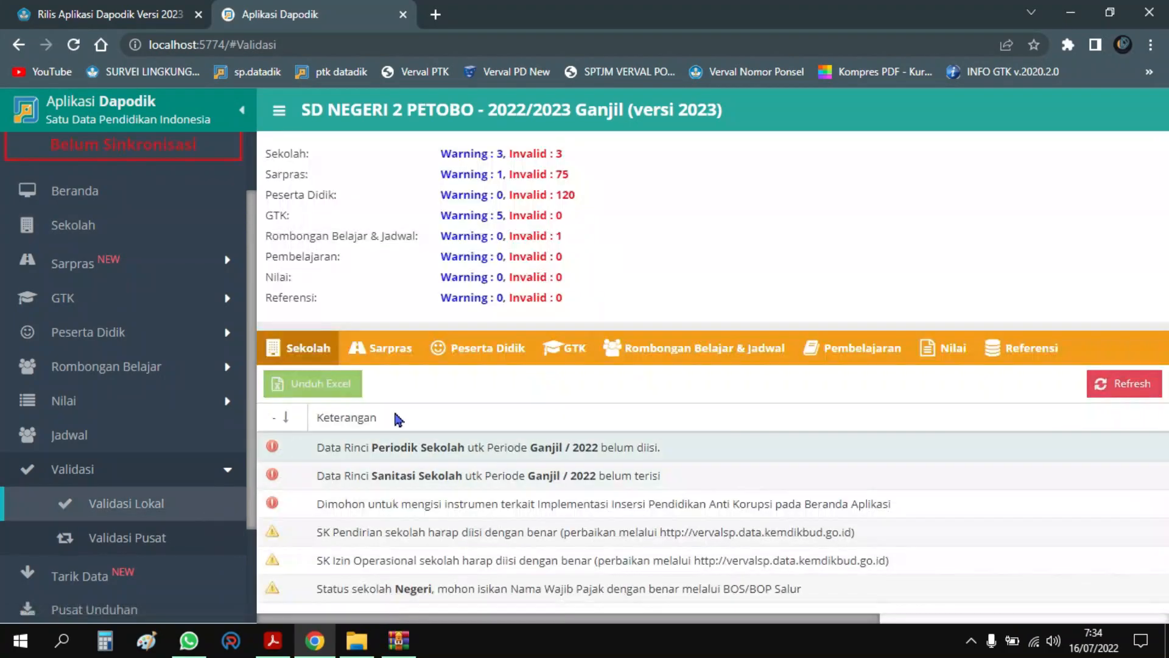
{"action": "left_click", "coordinate": [401, 359]}
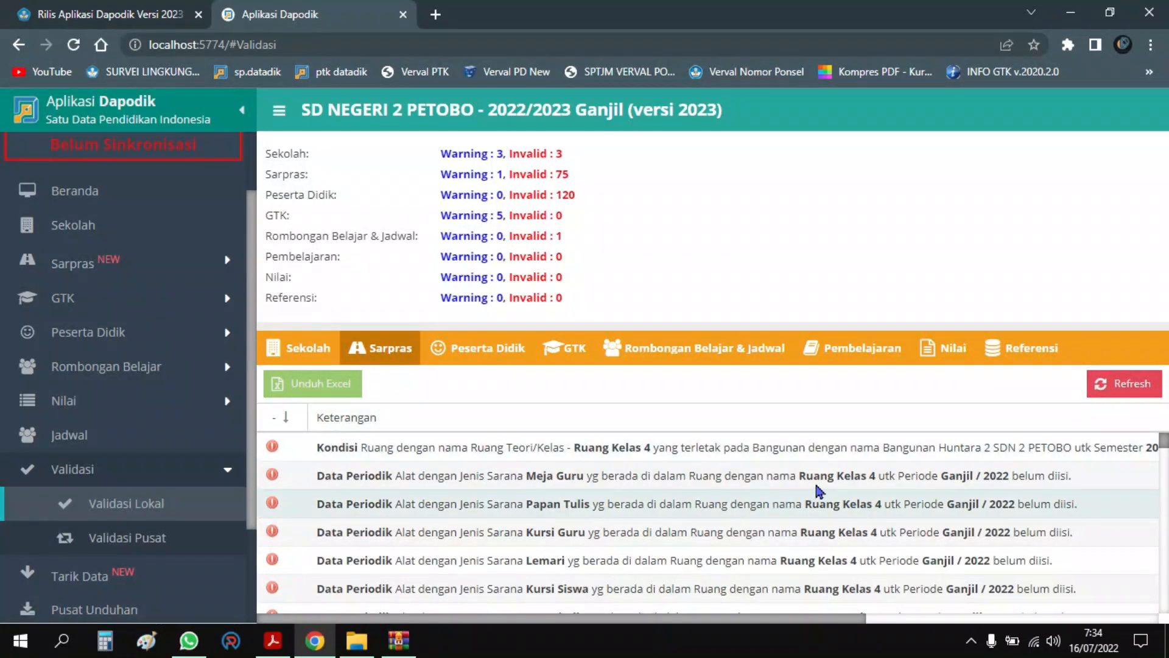
{"action": "mouse_move", "coordinate": [1164, 445]}
{"action": "left_mouse_down"}
{"action": "mouse_move", "coordinate": [1167, 481]}
{"action": "mouse_move", "coordinate": [1165, 434]}
{"action": "left_mouse_up"}
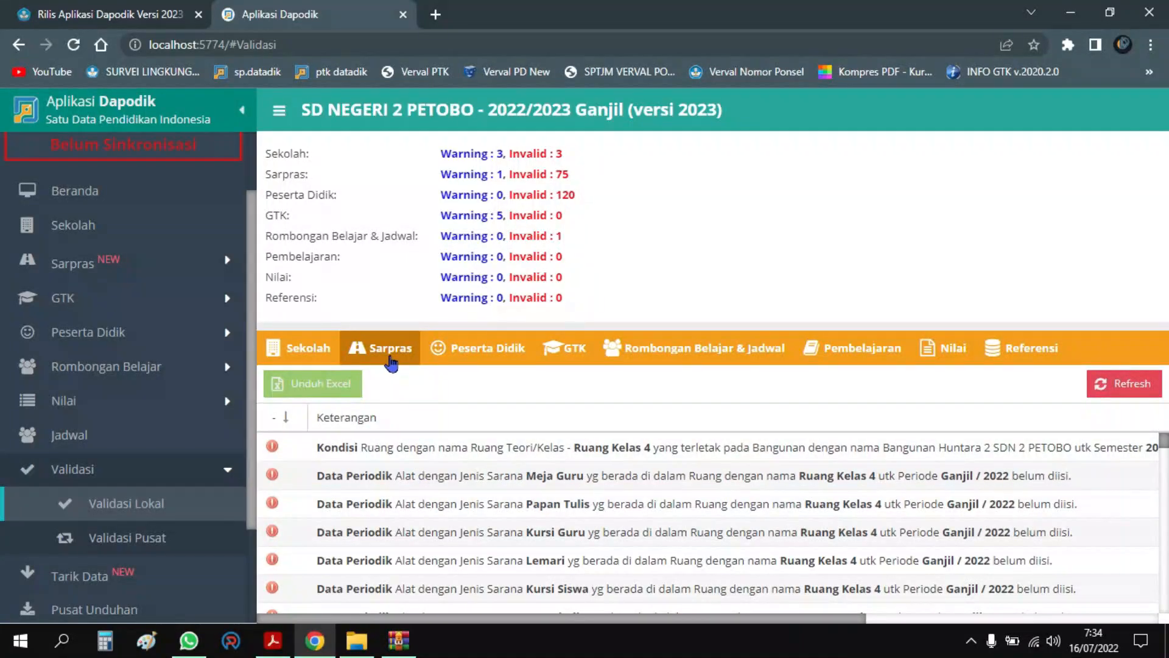
{"action": "left_click", "coordinate": [102, 274]}
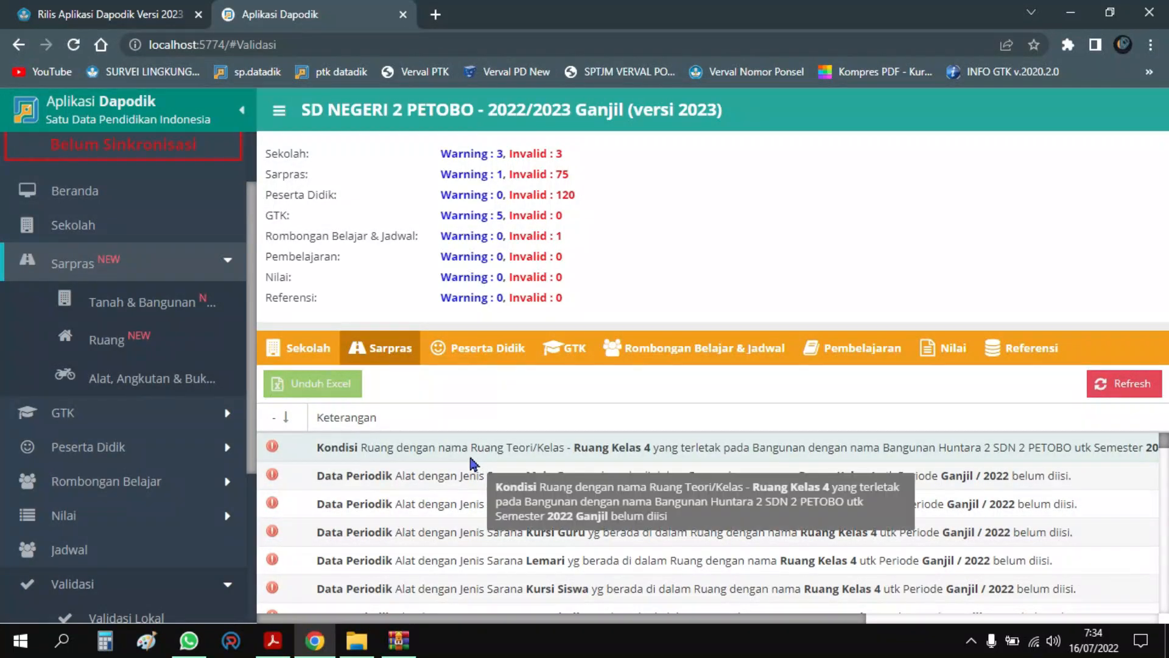
{"action": "scroll", "coordinate": [886, 487], "scroll_direction": "down", "scroll_amount": 3}
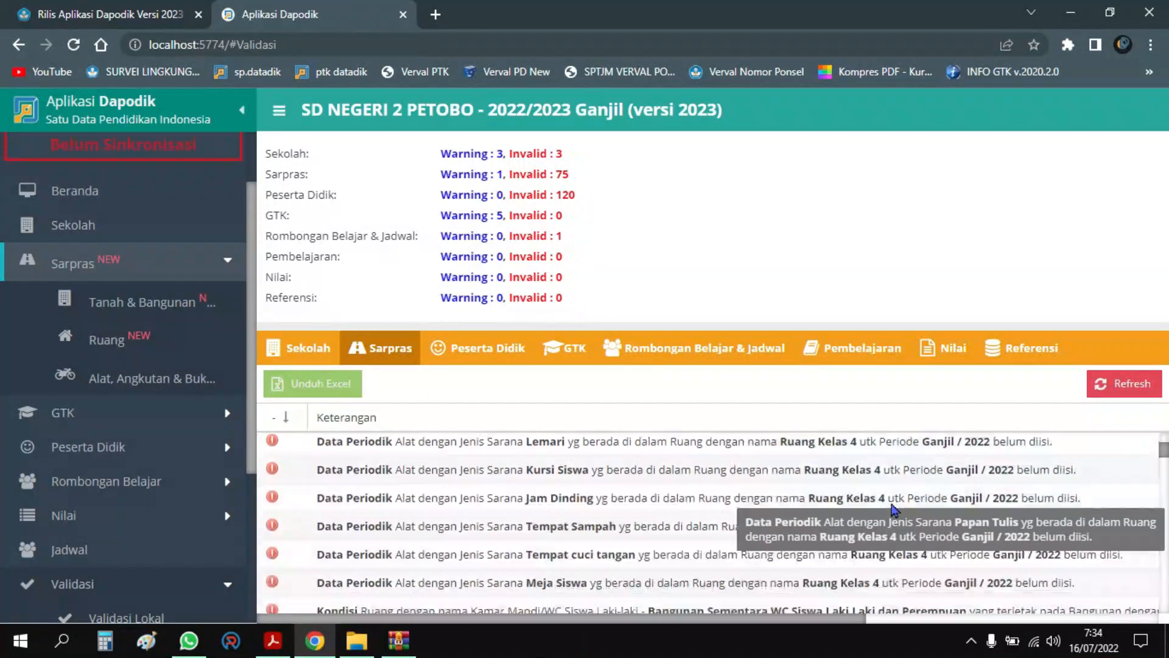
{"action": "scroll", "coordinate": [871, 517], "scroll_direction": "down", "scroll_amount": 8}
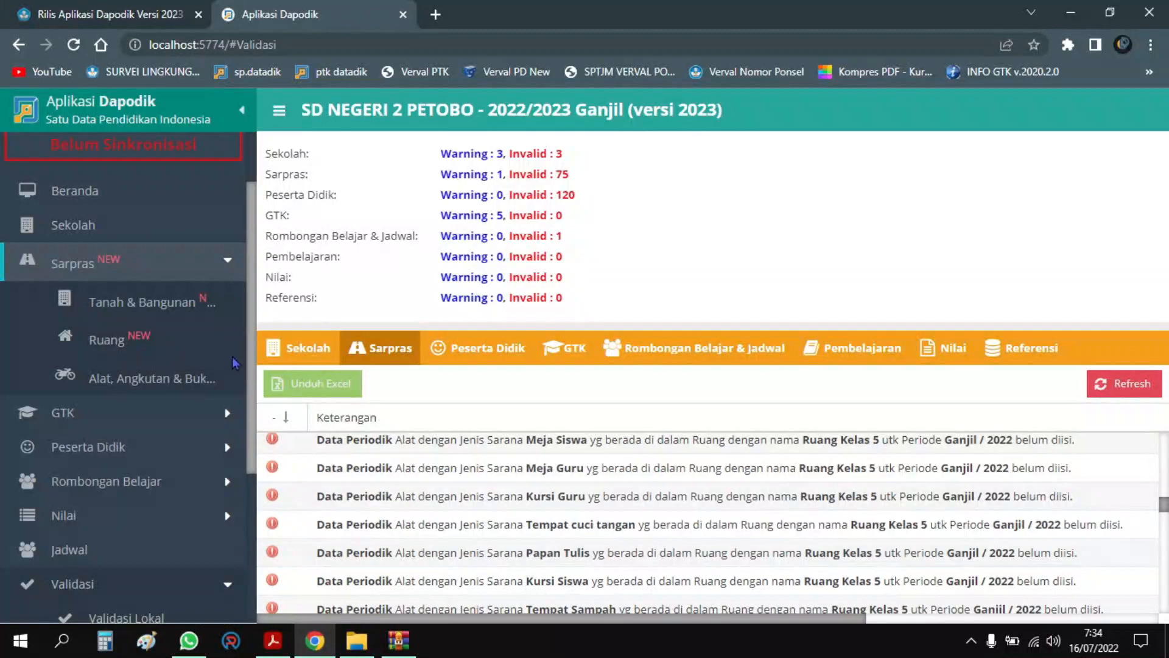
In Tanah & Bangunan, select the school's land record and run Salin Data Periodik to copy the previous semester's periodic data, accepting the confirmation.
{"action": "left_click", "coordinate": [175, 308]}
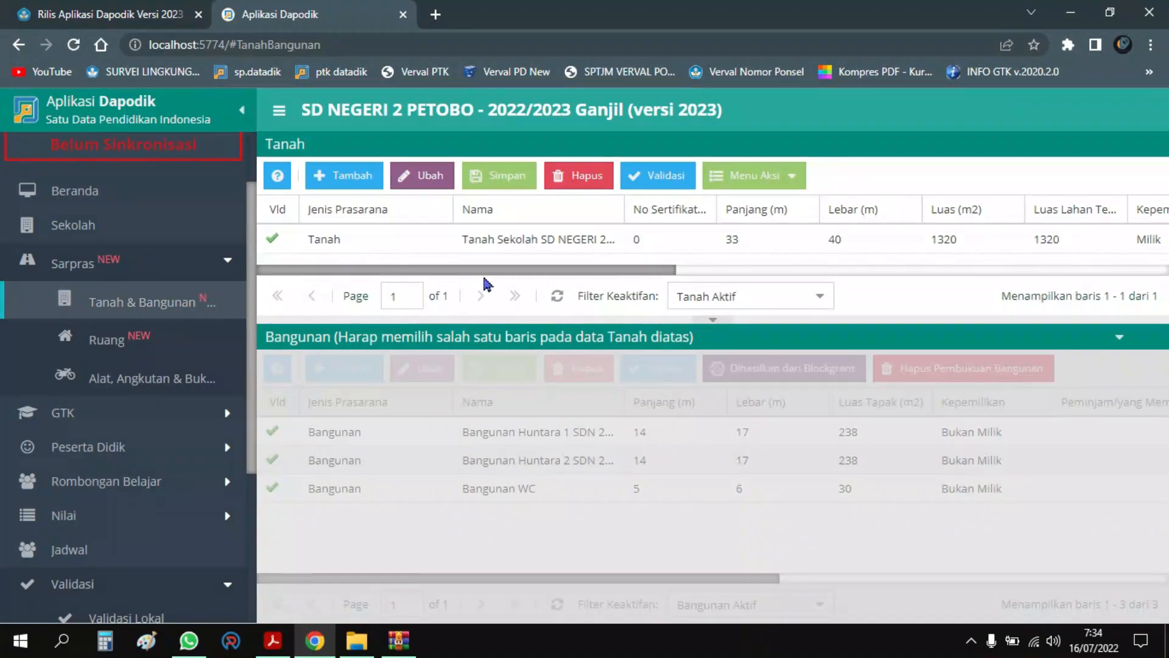
{"action": "left_click_drag", "start_coordinate": [751, 322], "coordinate": [752, 392]}
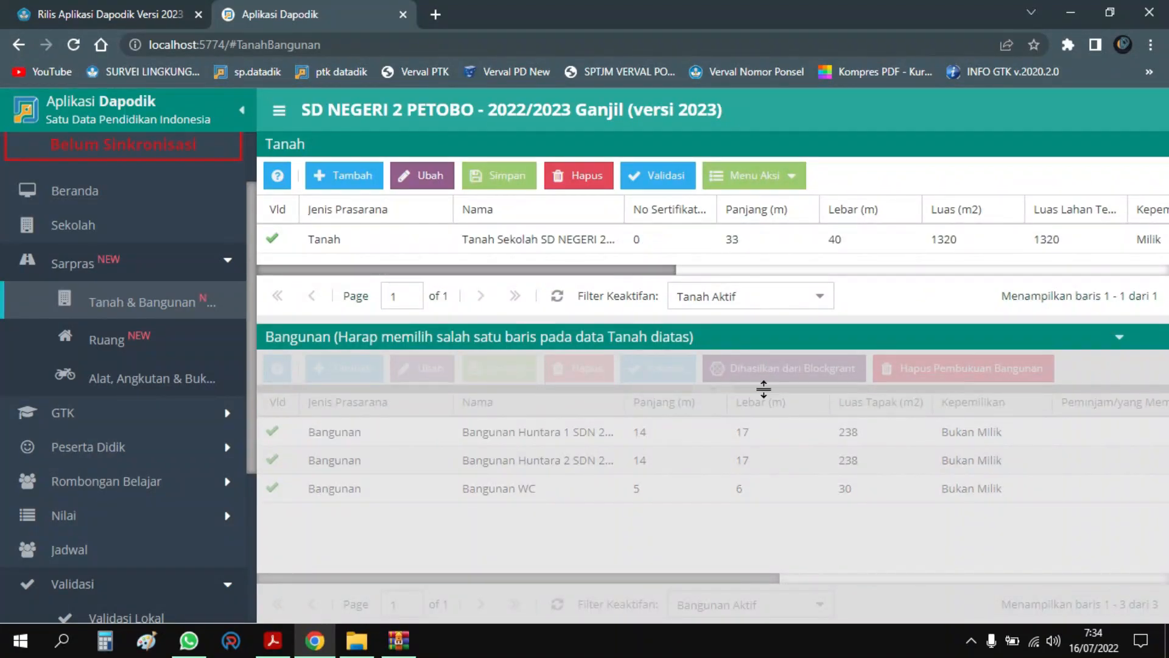
{"action": "left_click", "coordinate": [393, 243]}
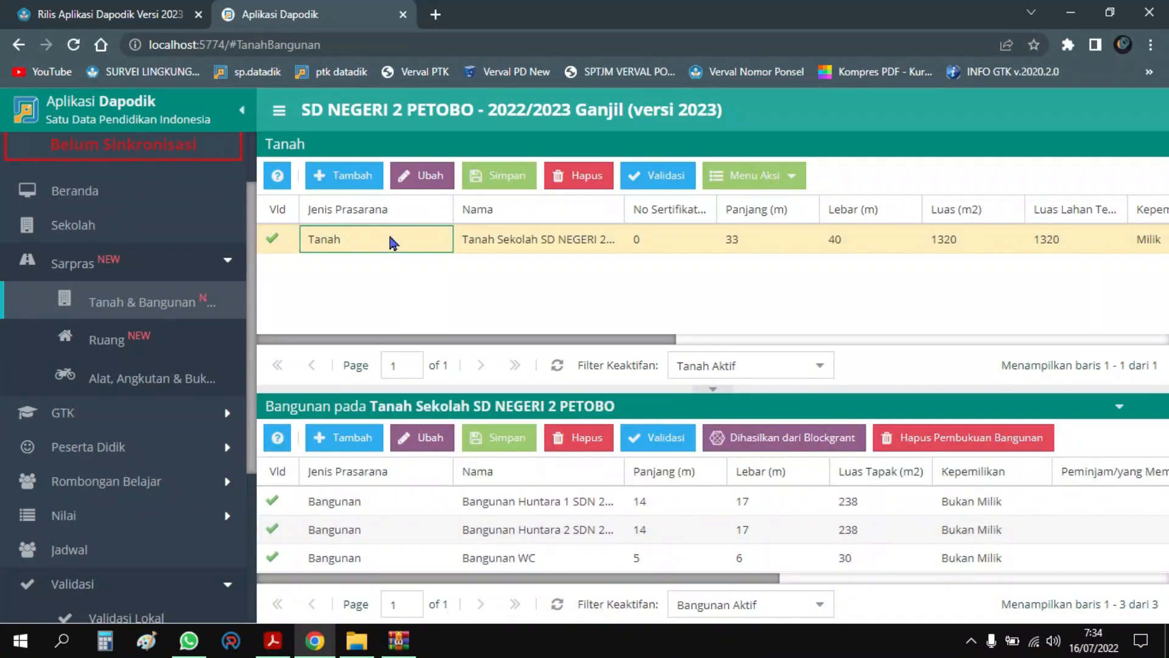
{"action": "left_click", "coordinate": [794, 177]}
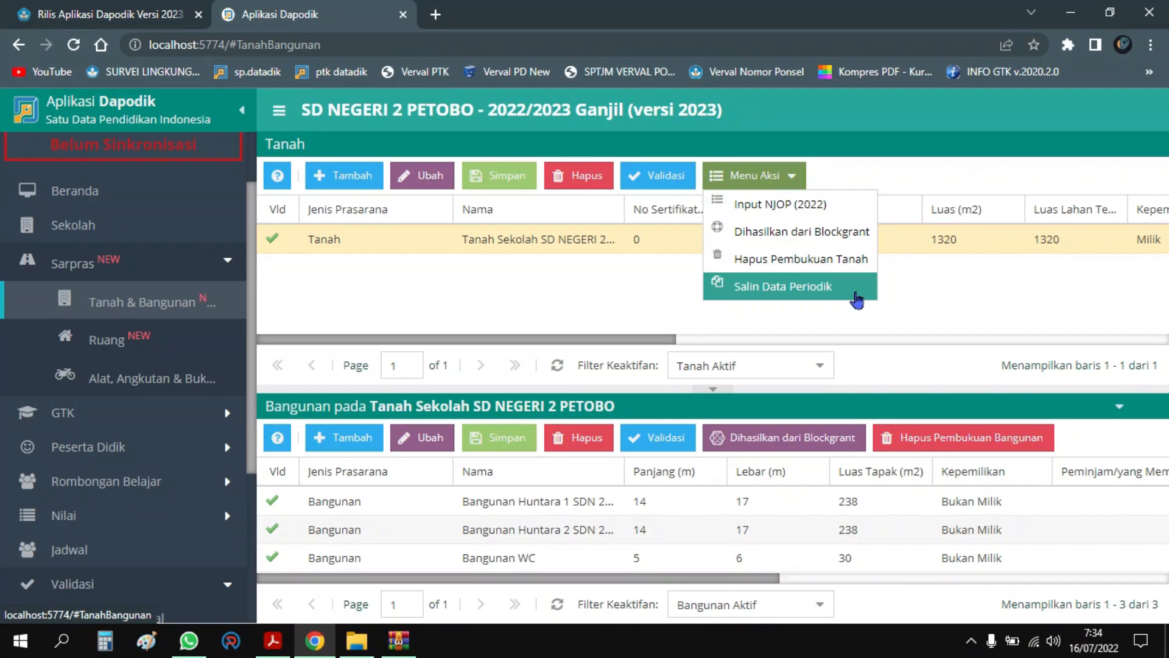
{"action": "left_click", "coordinate": [791, 175]}
{"action": "left_click", "coordinate": [792, 175]}
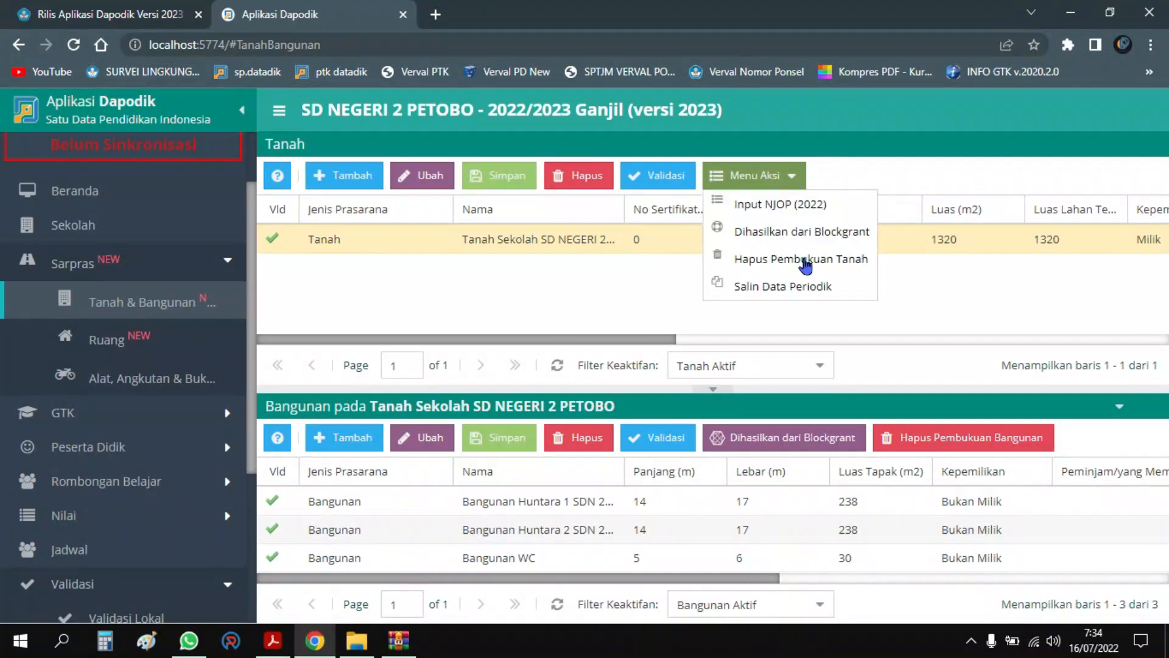
{"action": "left_click", "coordinate": [808, 295]}
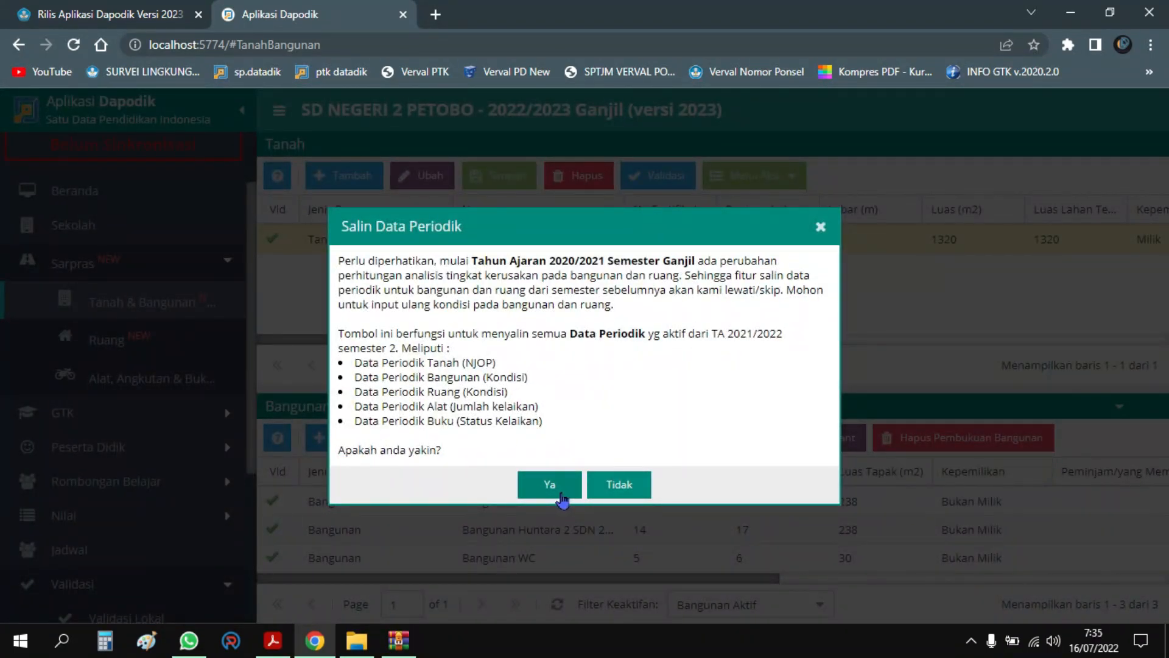
{"action": "left_click", "coordinate": [562, 494]}
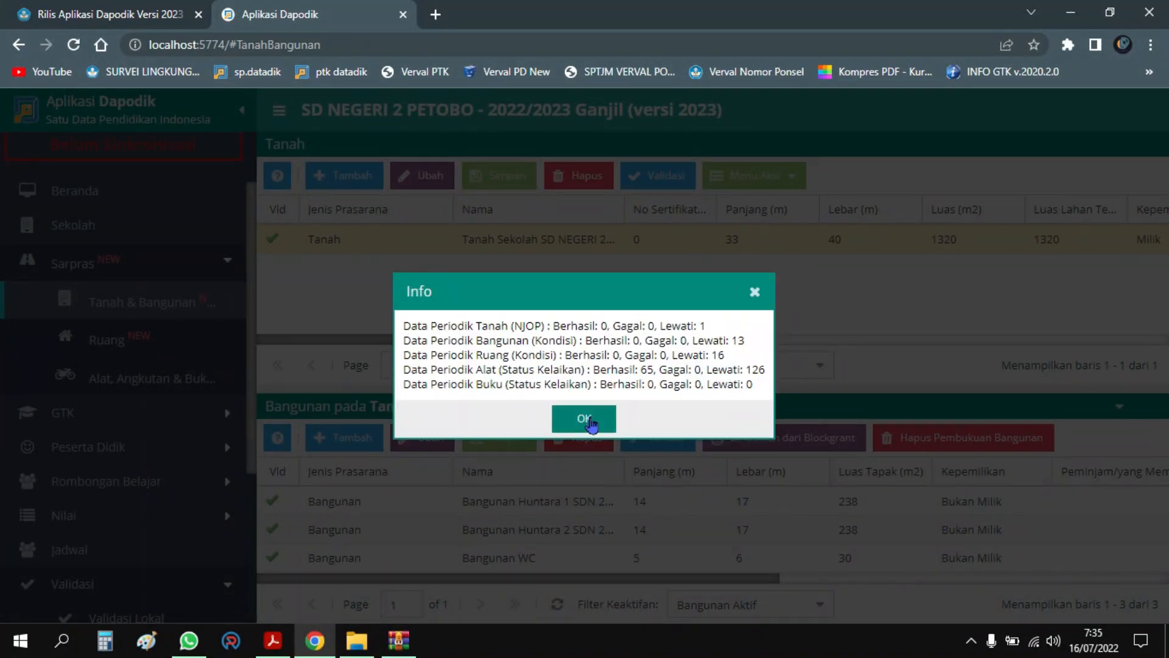
{"action": "left_click", "coordinate": [592, 420]}
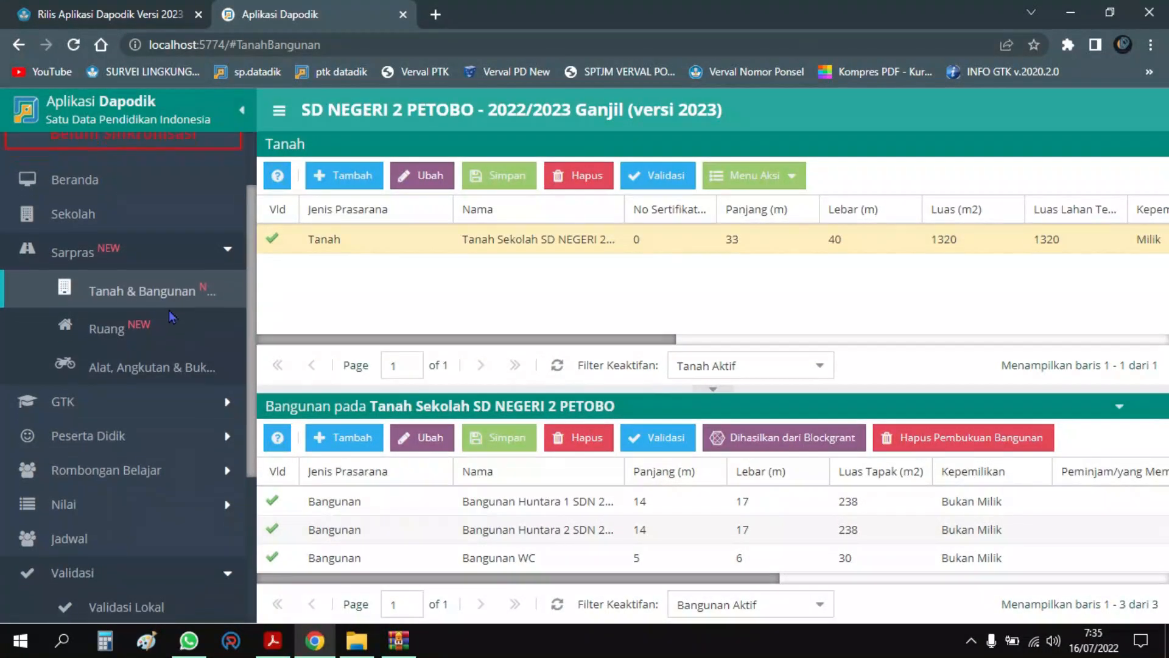
Reopen Validasi Lokal, refresh the Sarpras validation and review the remaining entries.
{"action": "scroll", "coordinate": [170, 310], "scroll_direction": "down", "scroll_amount": 3}
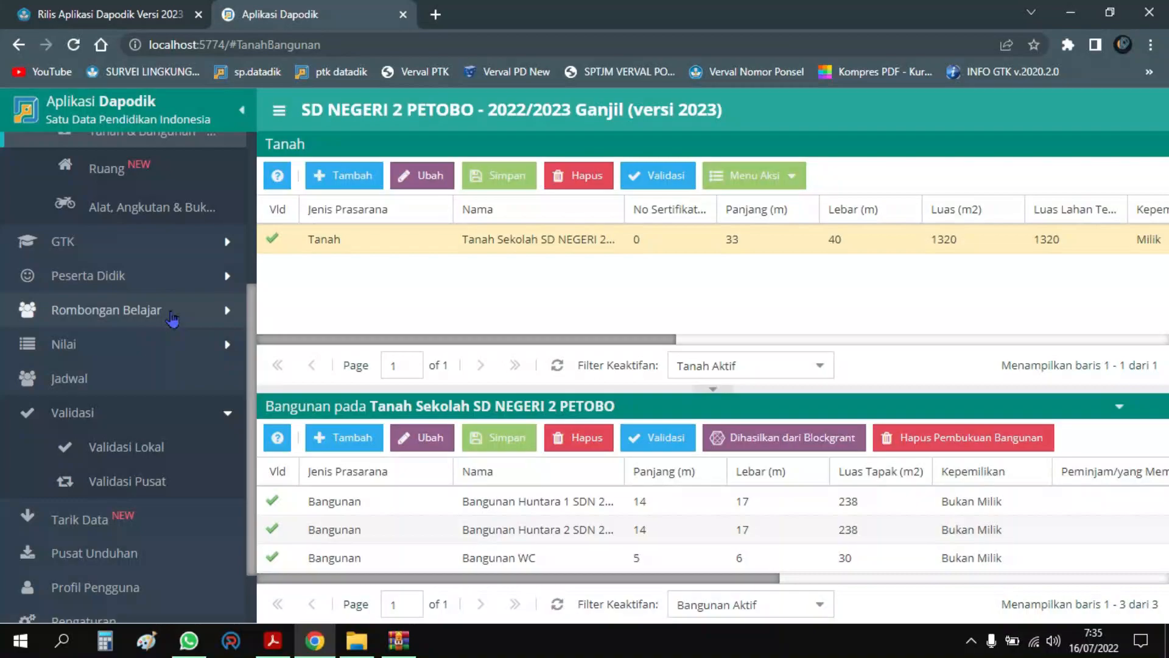
{"action": "left_click", "coordinate": [185, 450]}
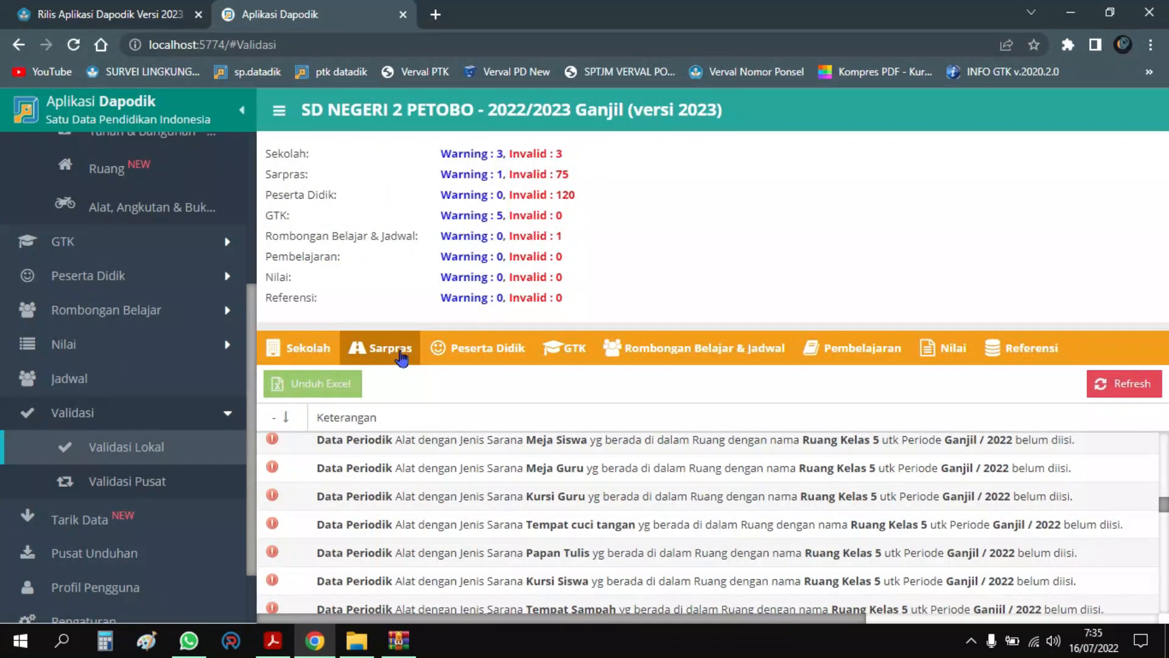
{"action": "left_click", "coordinate": [1143, 395]}
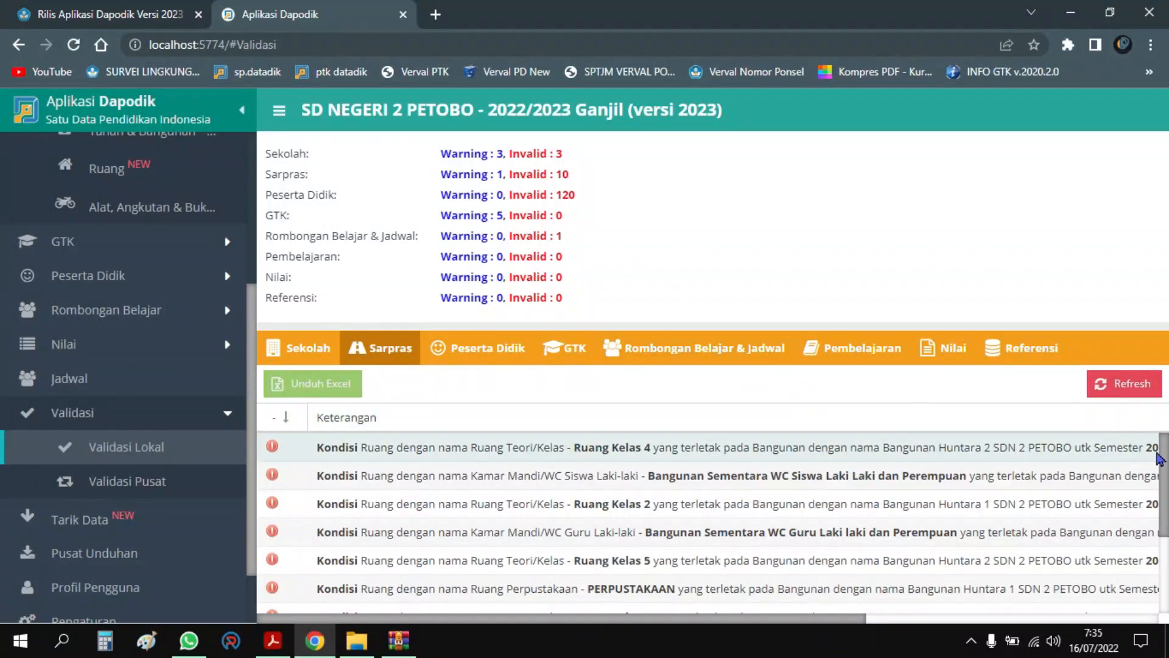
{"action": "scroll", "coordinate": [1153, 571], "scroll_direction": "down", "scroll_amount": 2}
{"action": "scroll", "coordinate": [1153, 571], "scroll_direction": "up", "scroll_amount": 2}
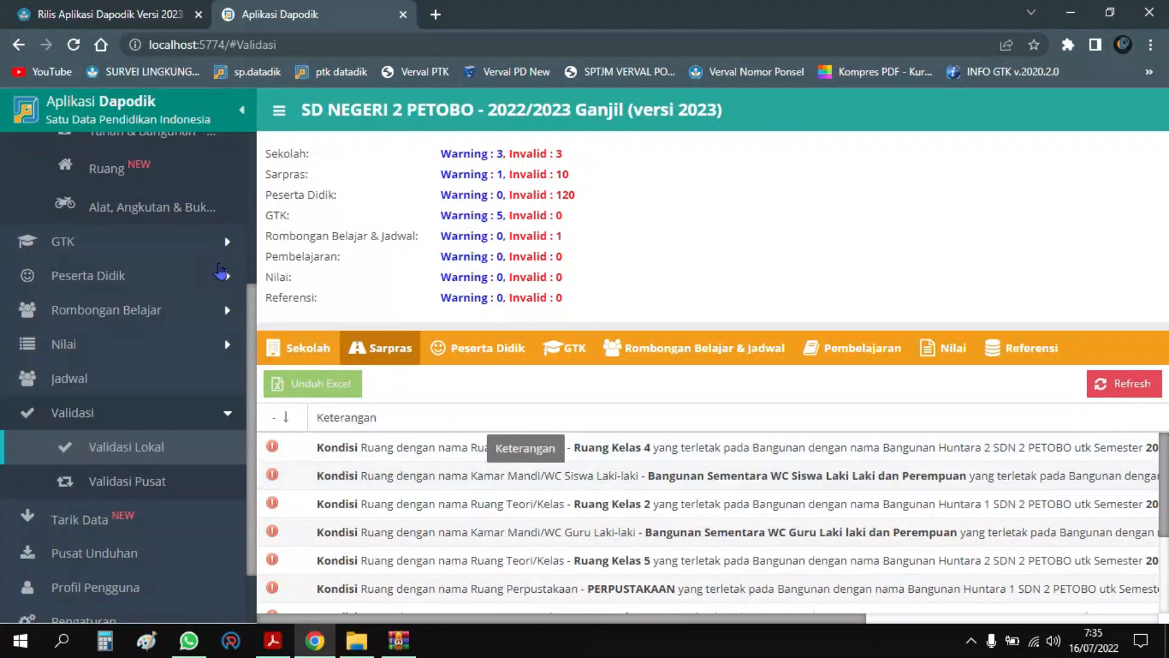
In Ruang, save the 2022/2023 condition of Ruang Kelas 3 in Bangunan Huntara 1 as Tidak ada kerusakan with a damage value of 0.
{"action": "scroll", "coordinate": [155, 174], "scroll_direction": "up", "scroll_amount": 1}
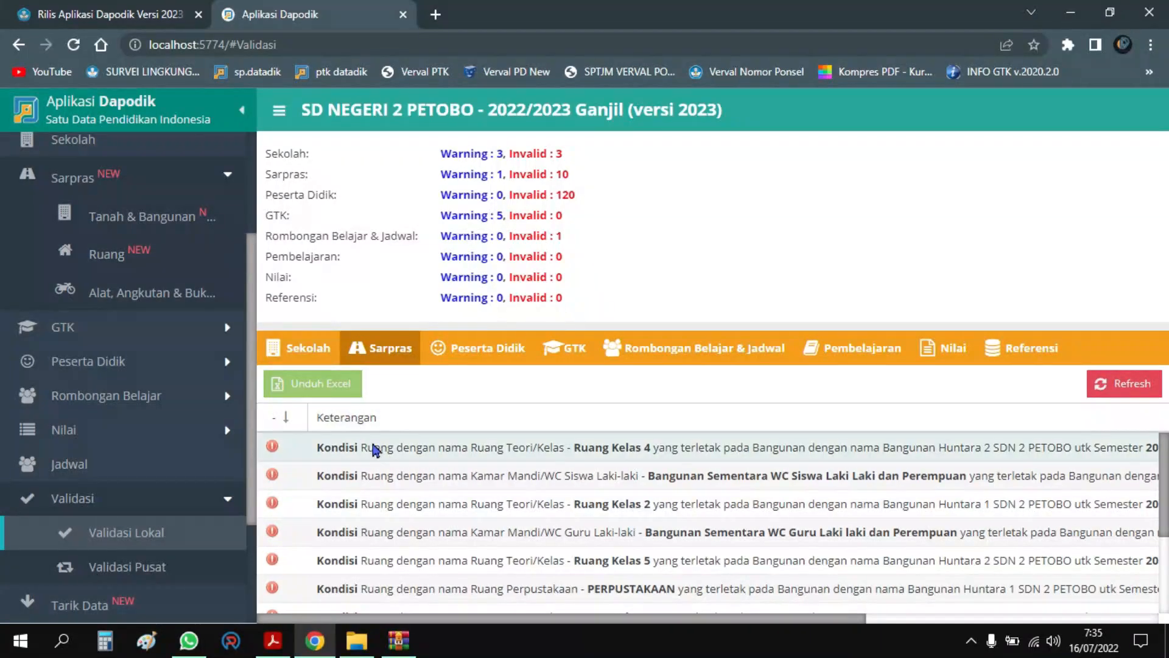
{"action": "left_click", "coordinate": [140, 254]}
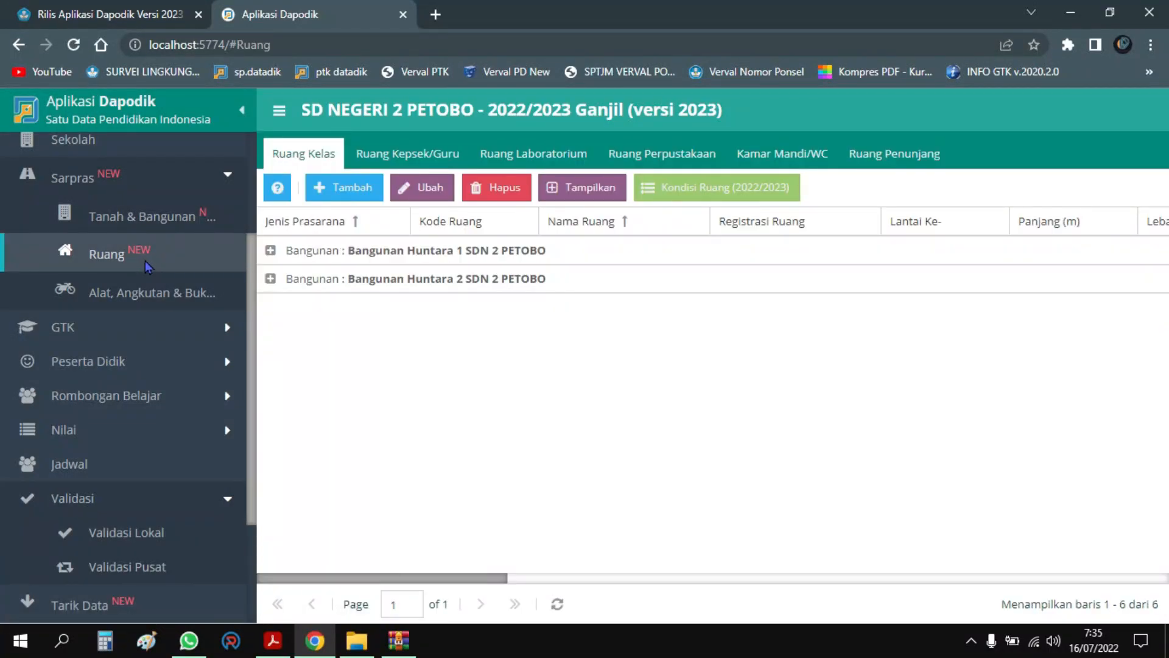
{"action": "left_click", "coordinate": [383, 255]}
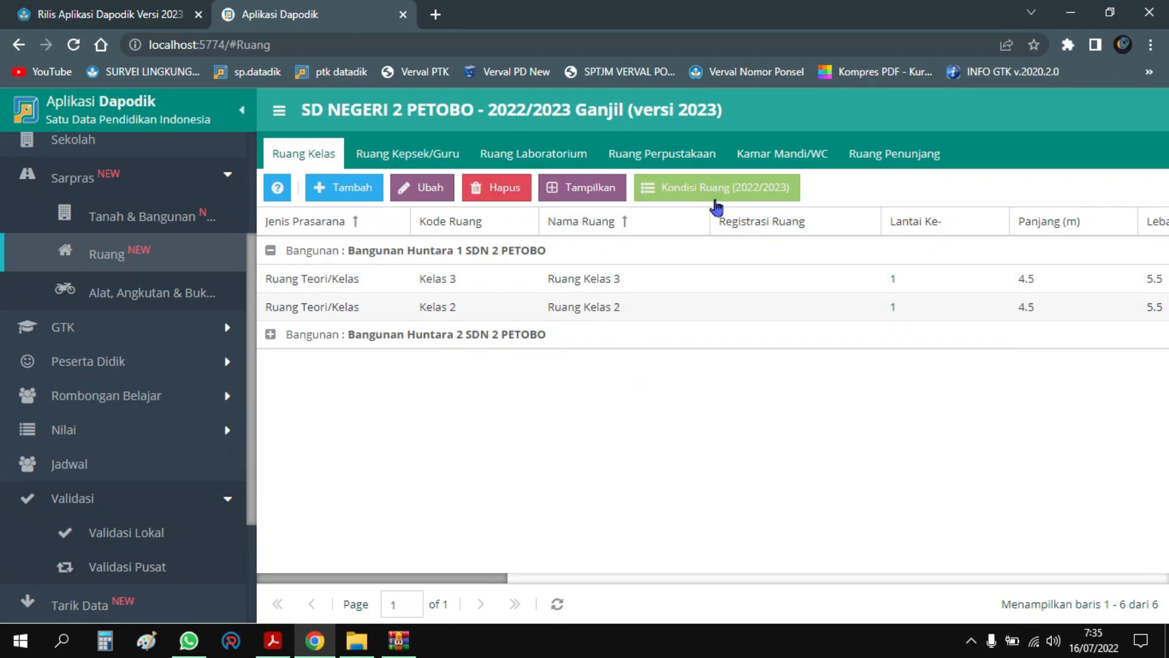
{"action": "left_click", "coordinate": [624, 291]}
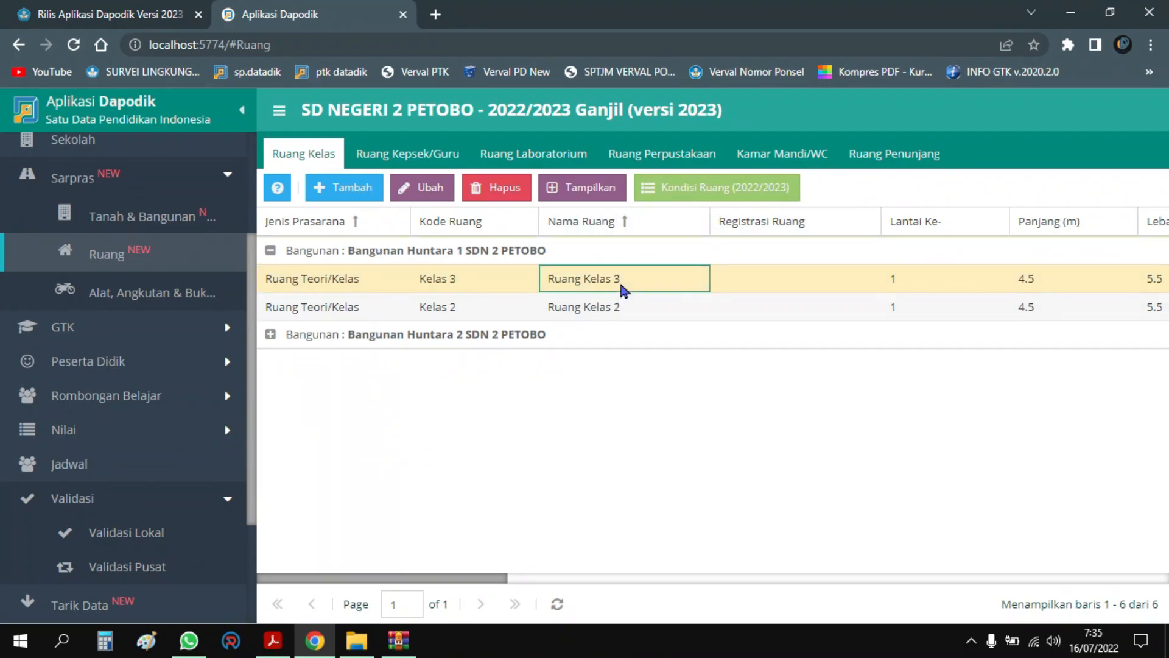
{"action": "left_click", "coordinate": [742, 195]}
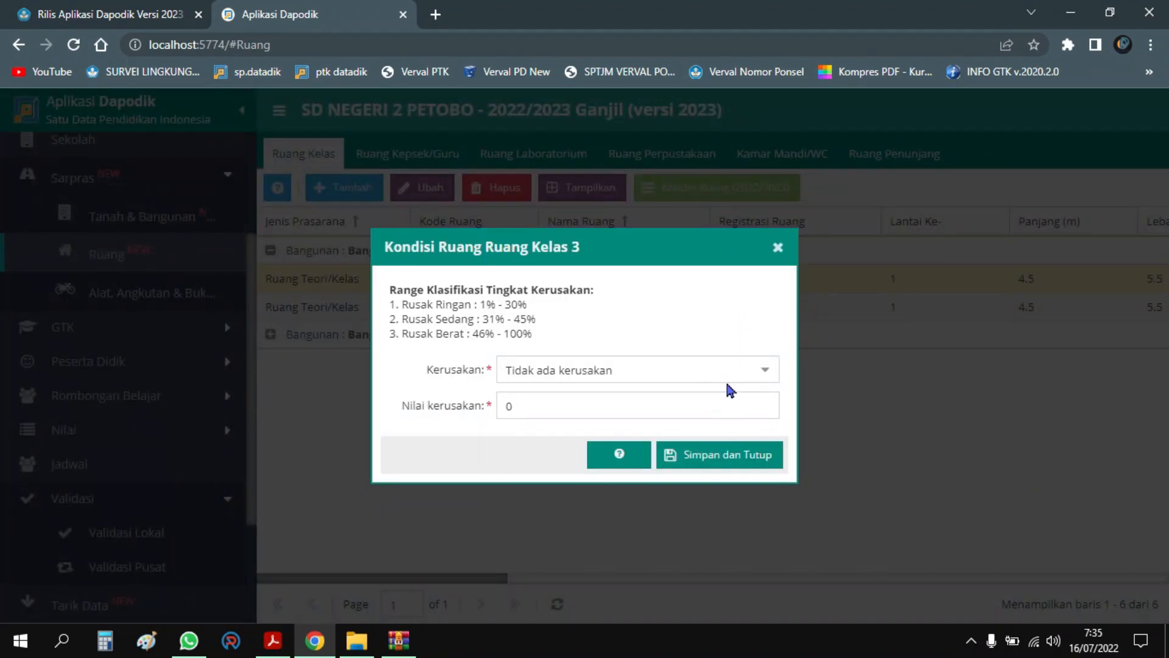
{"action": "left_click", "coordinate": [765, 379]}
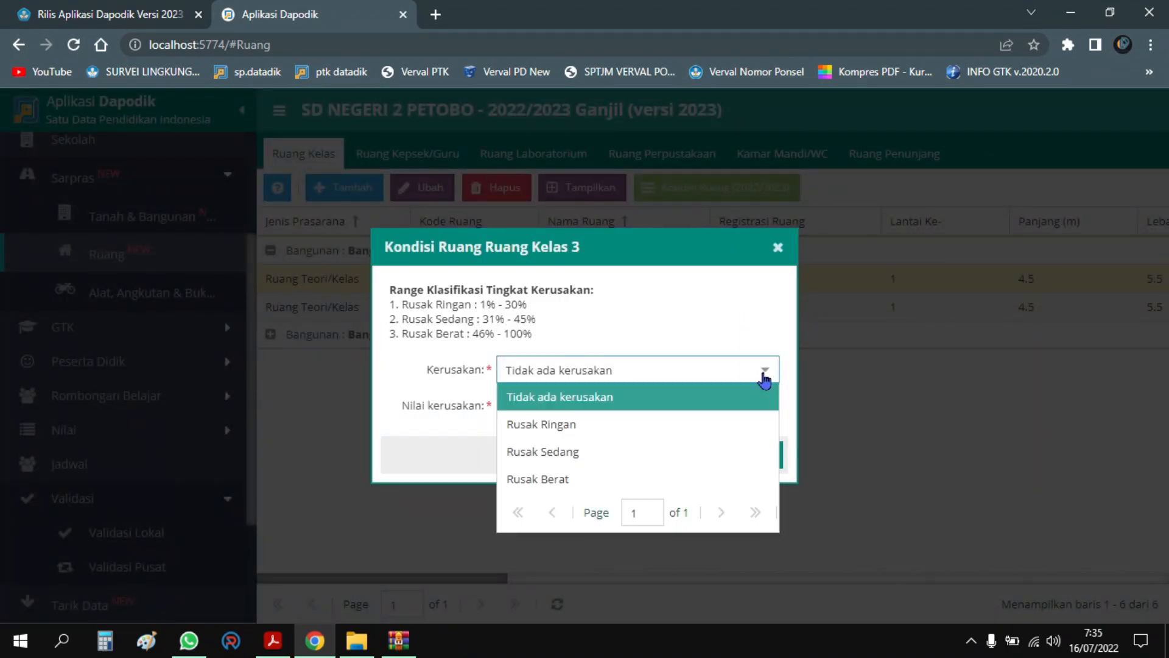
{"action": "left_click", "coordinate": [765, 379]}
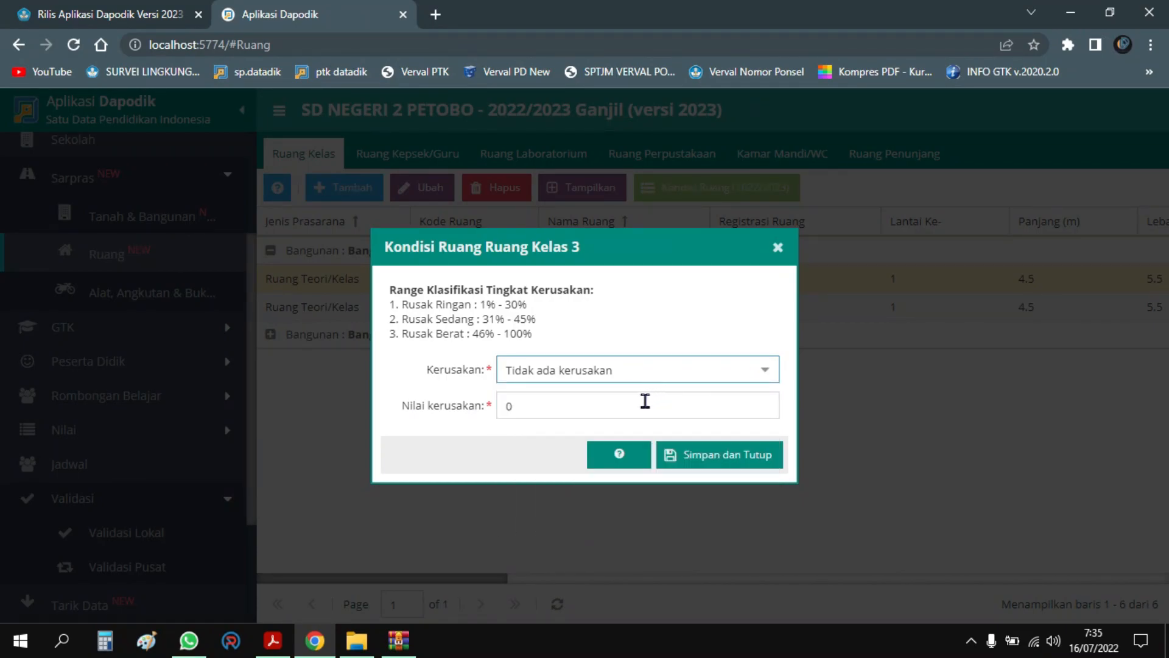
{"action": "left_click", "coordinate": [766, 373]}
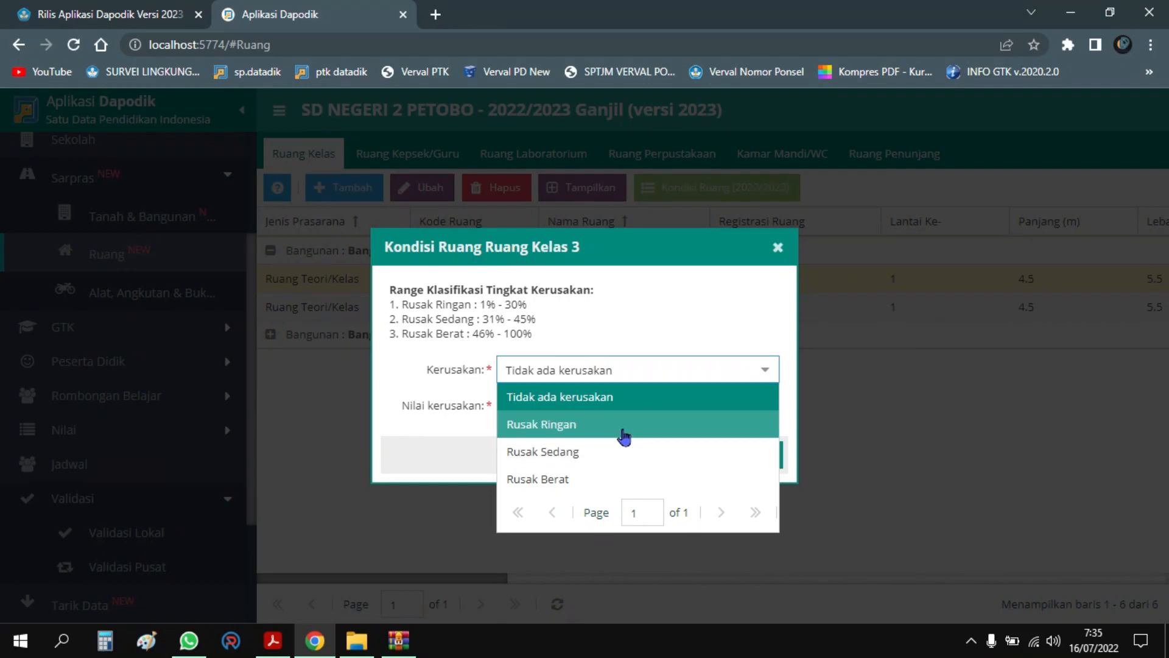
{"action": "left_click", "coordinate": [432, 438]}
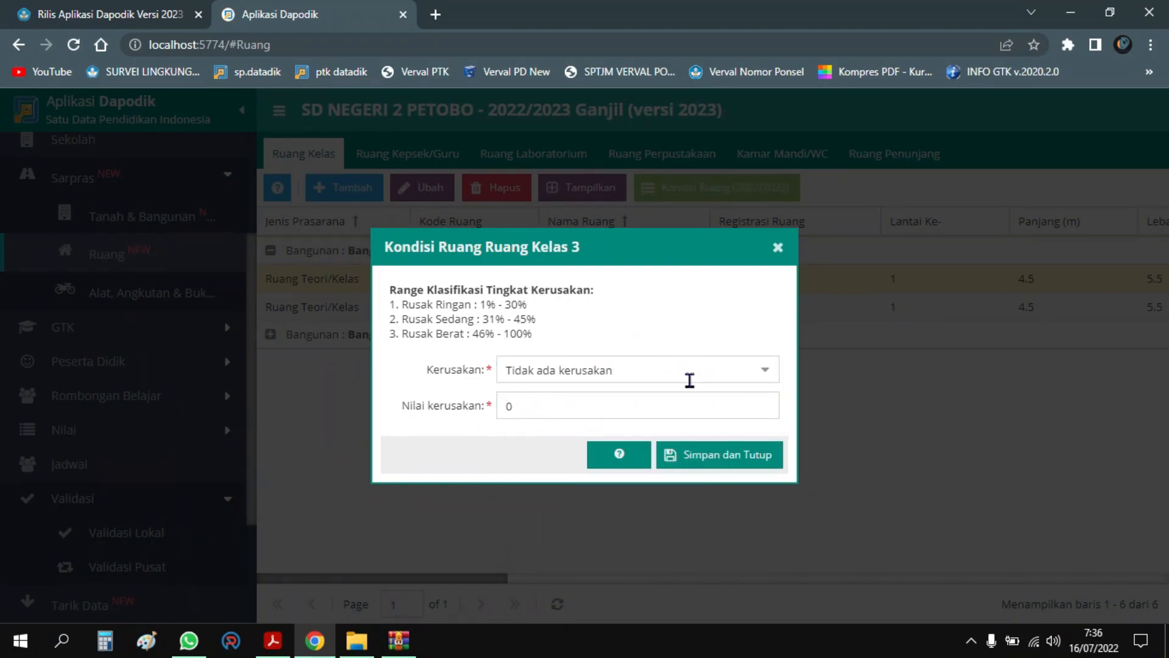
{"action": "left_click", "coordinate": [714, 468]}
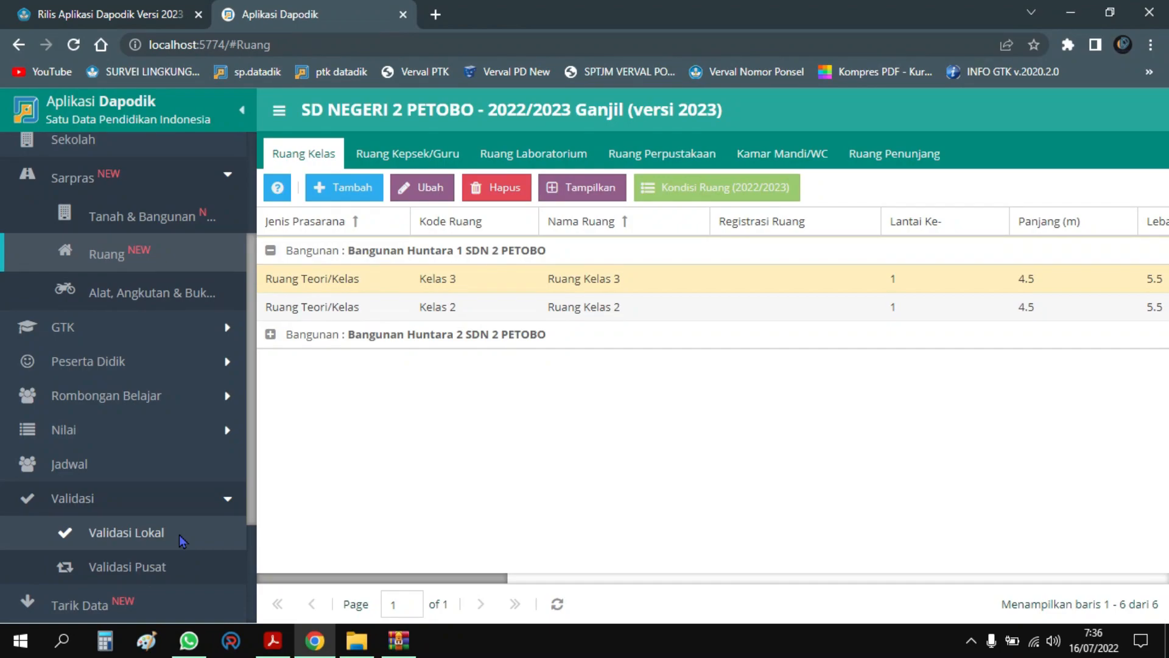
Refresh the Sarpras results in Validasi Lokal and review which rooms still need a condition, checking them against the Ruang Kelas list.
{"action": "left_click", "coordinate": [179, 534]}
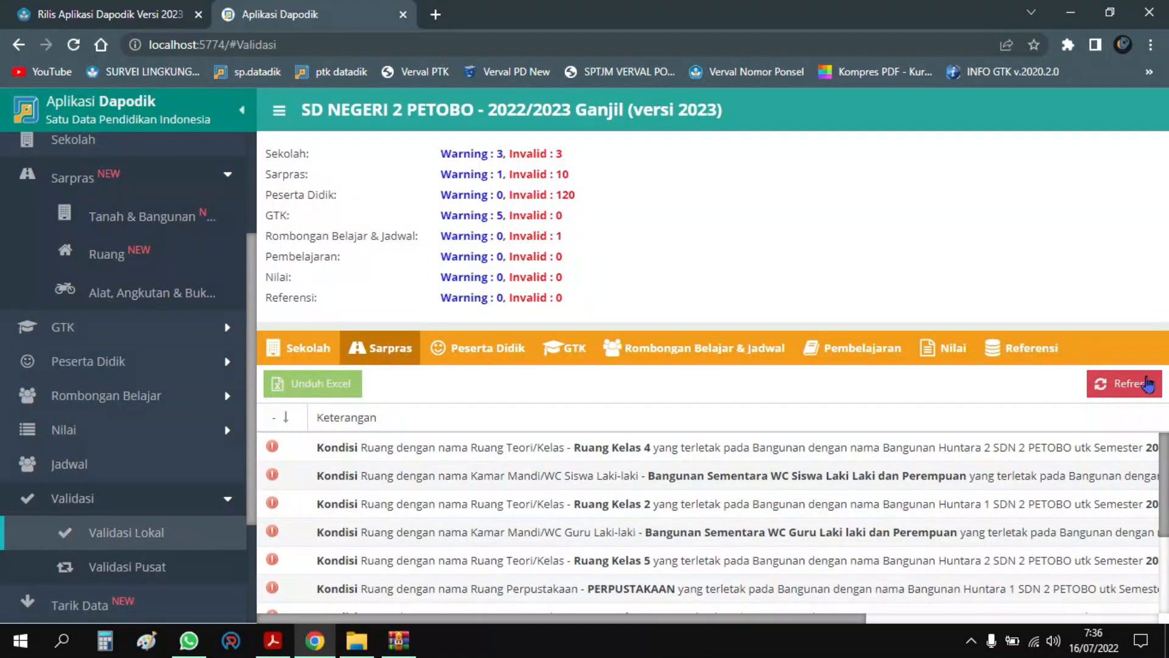
{"action": "left_click", "coordinate": [1124, 384]}
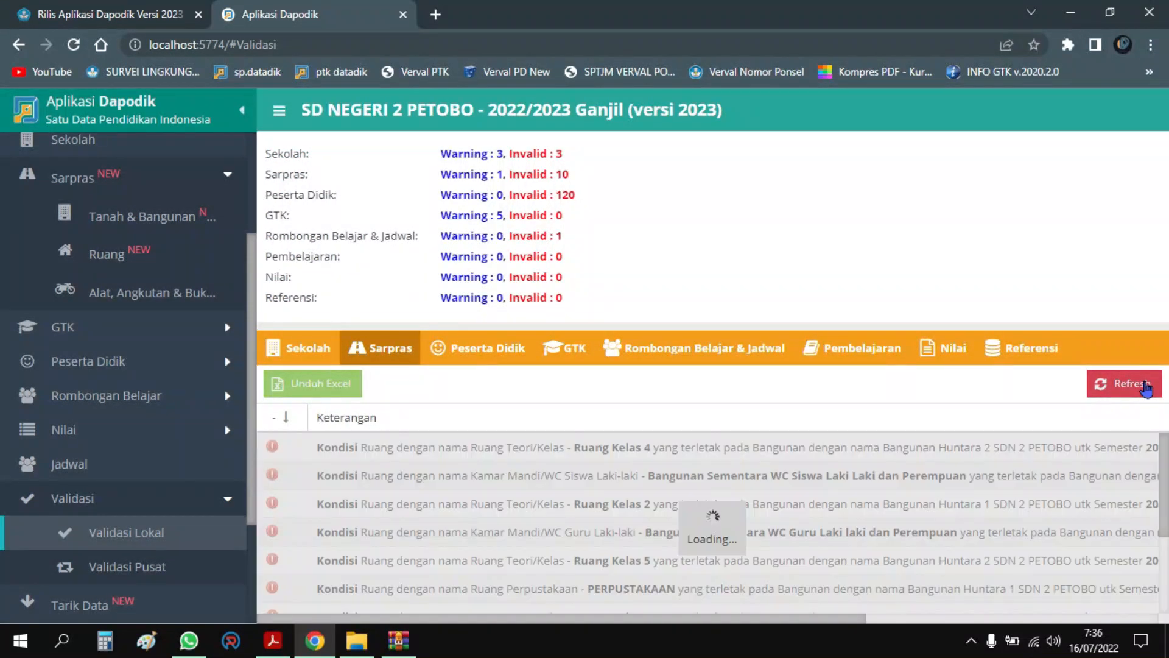
{"action": "scroll", "coordinate": [923, 527], "scroll_direction": "down", "scroll_amount": 1}
{"action": "scroll", "coordinate": [923, 526], "scroll_direction": "down", "scroll_amount": 2}
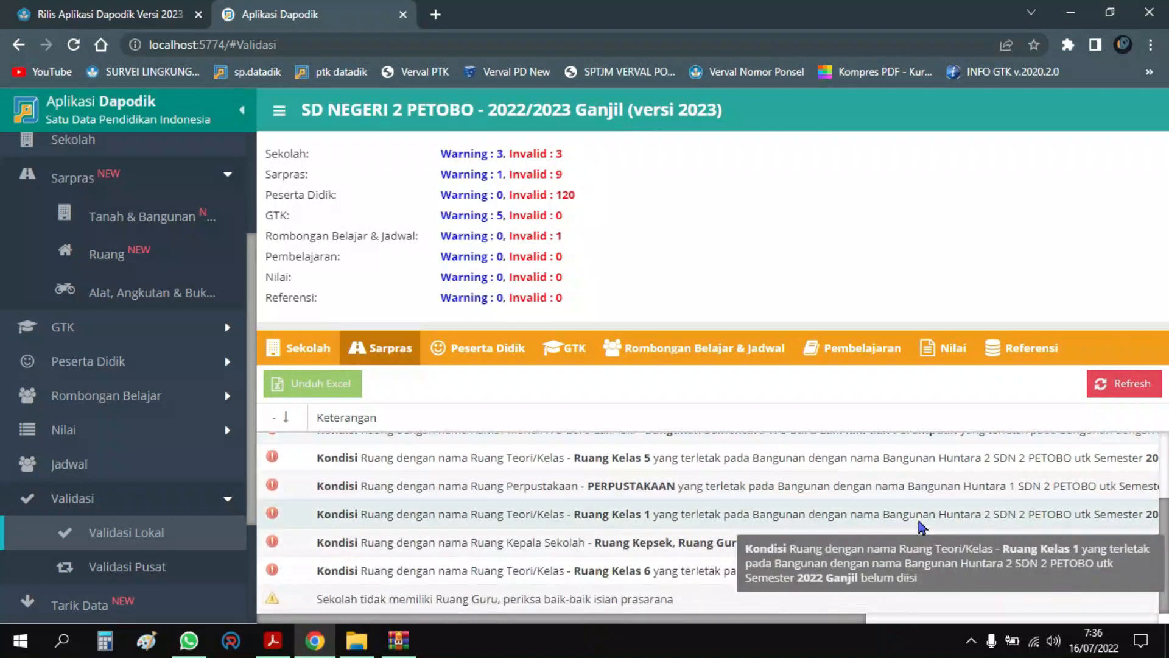
{"action": "scroll", "coordinate": [923, 527], "scroll_direction": "up", "scroll_amount": 3}
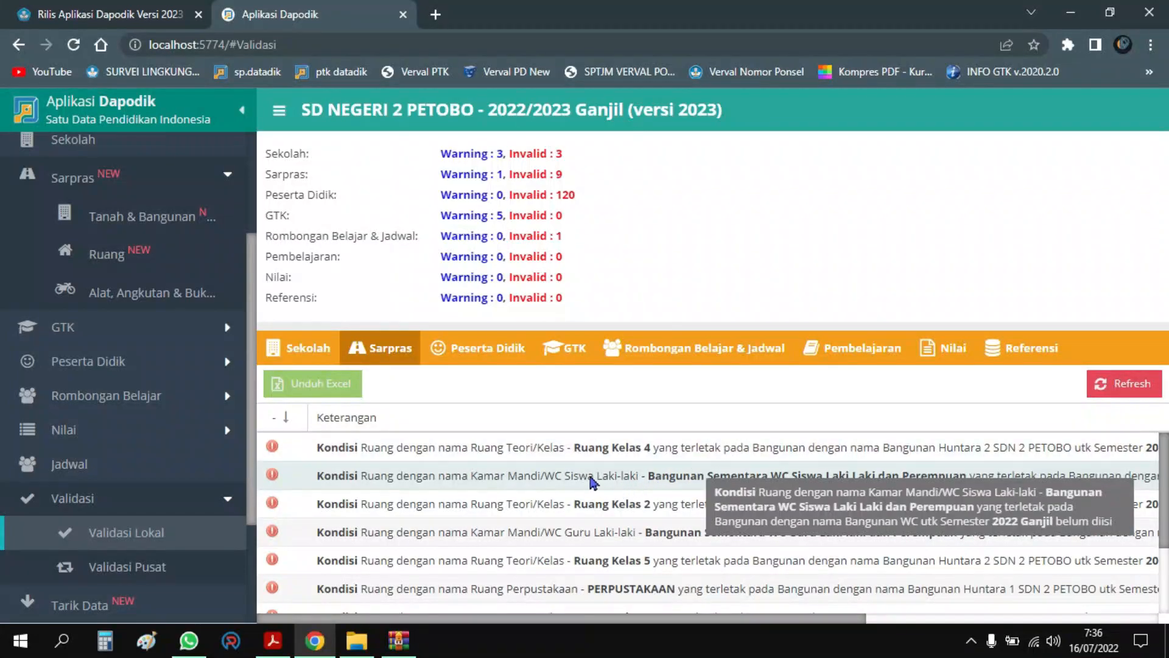
{"action": "left_click", "coordinate": [105, 254]}
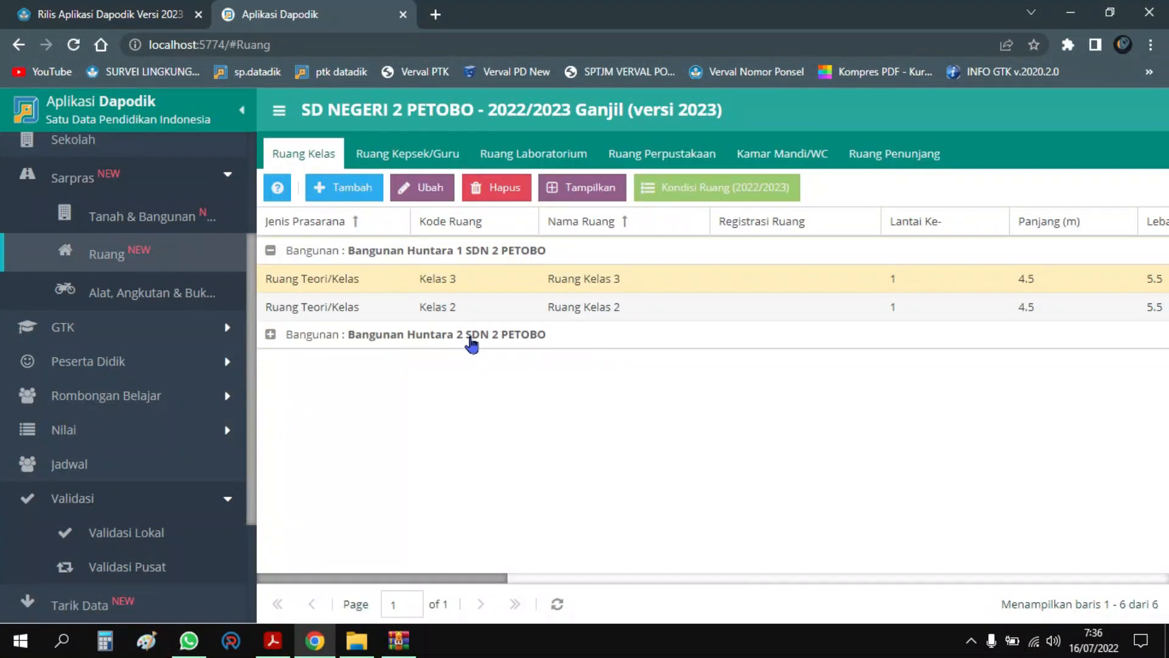
{"action": "left_click", "coordinate": [137, 533]}
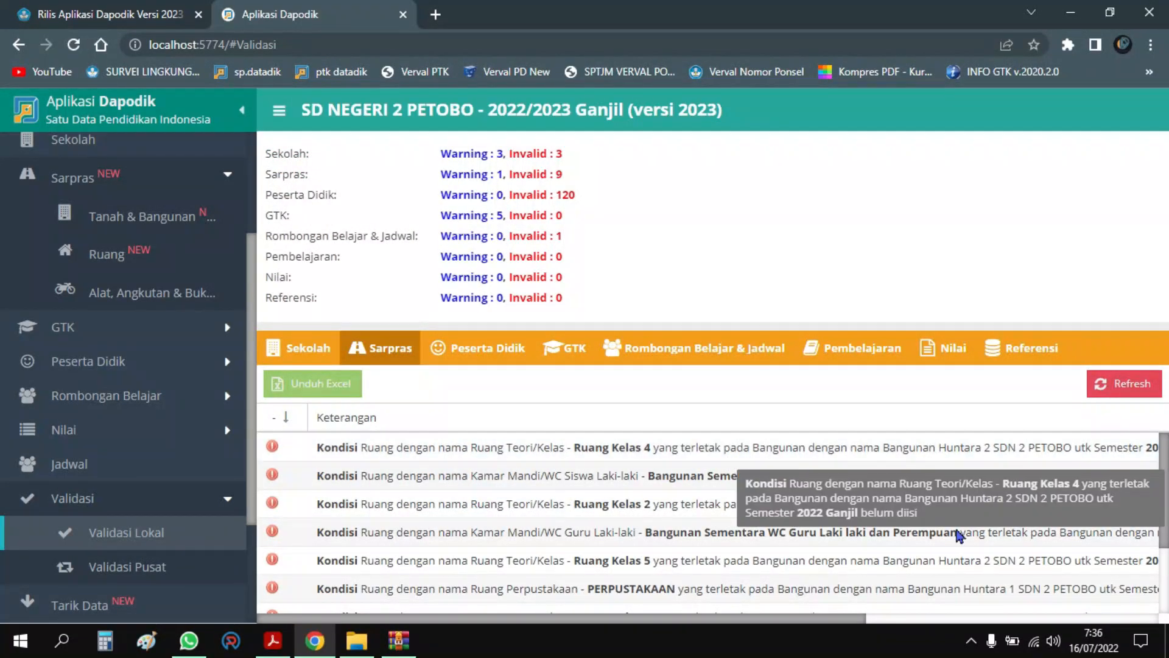
{"action": "left_click_drag", "start_coordinate": [816, 627], "coordinate": [1011, 638]}
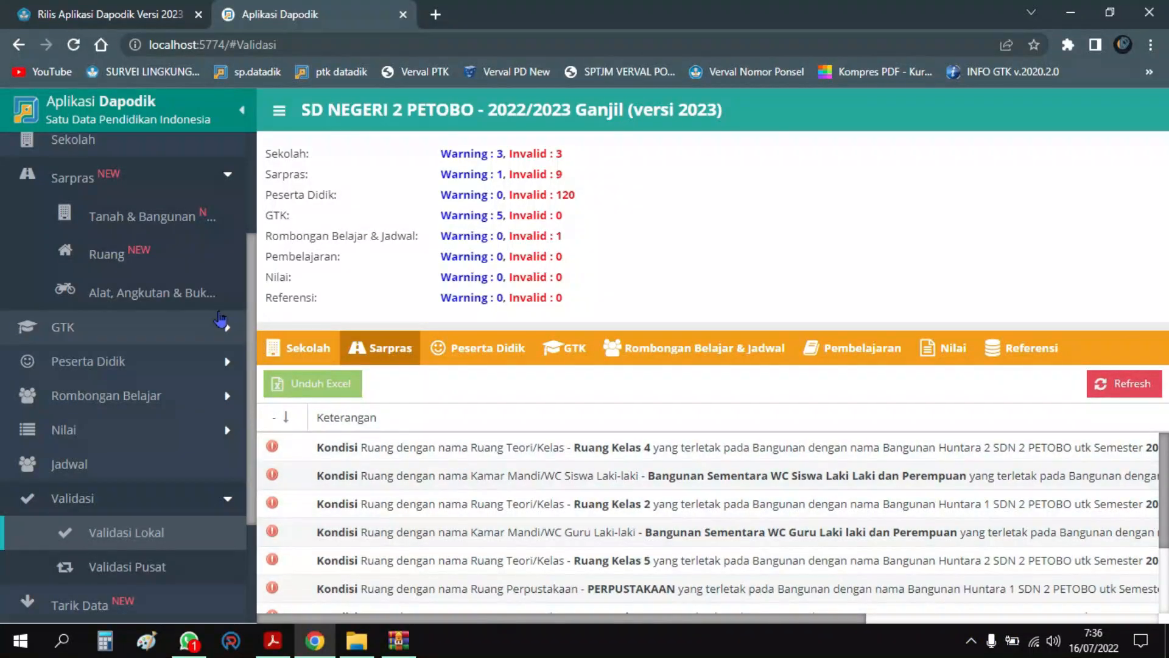
Save the 2022/2023 condition of Ruang Kelas 4 in Bangunan Huntara 2 as Tidak ada kerusakan with a damage value of 0.
{"action": "left_click", "coordinate": [179, 257]}
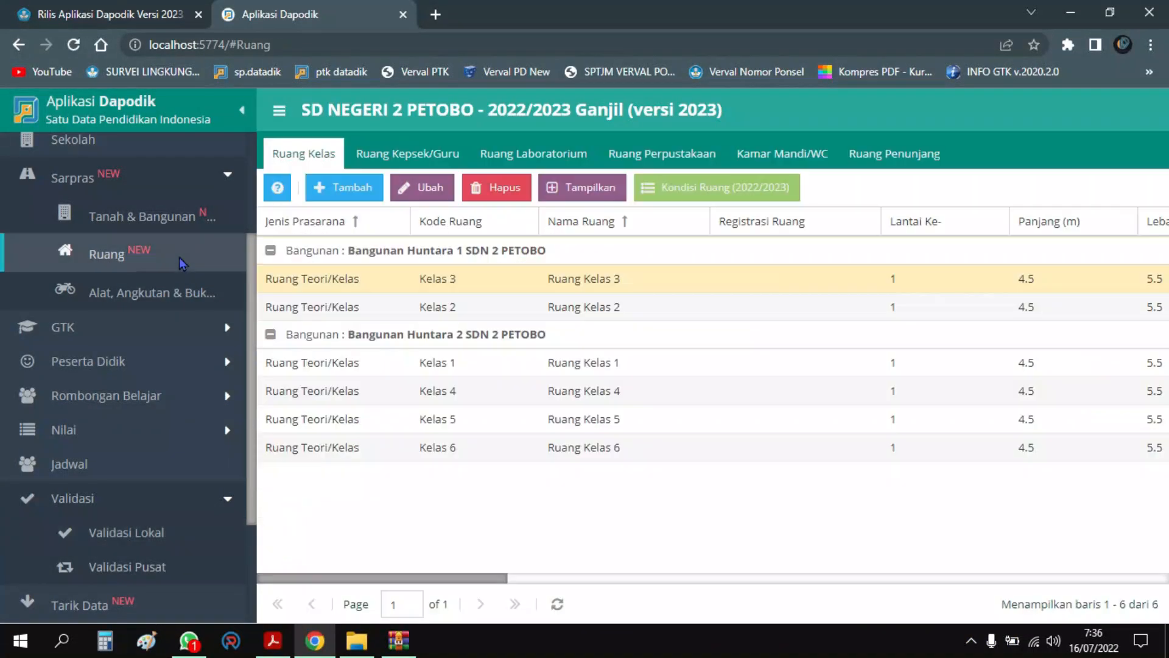
{"action": "left_click", "coordinate": [567, 399]}
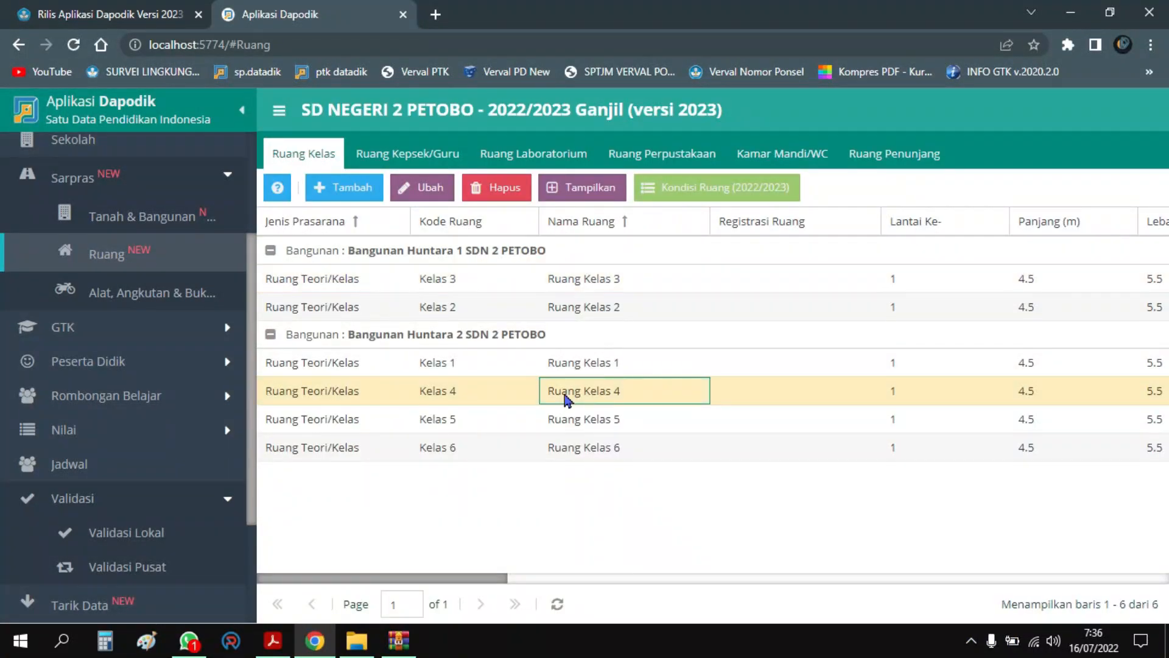
{"action": "left_click", "coordinate": [719, 192]}
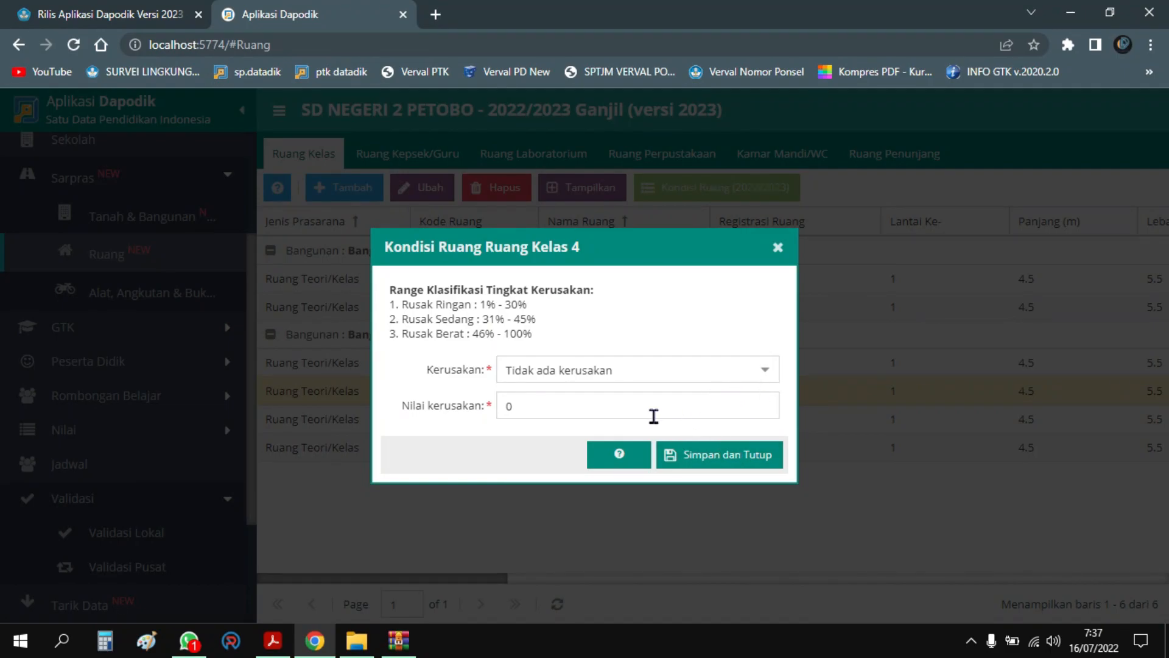
{"action": "left_click", "coordinate": [705, 462]}
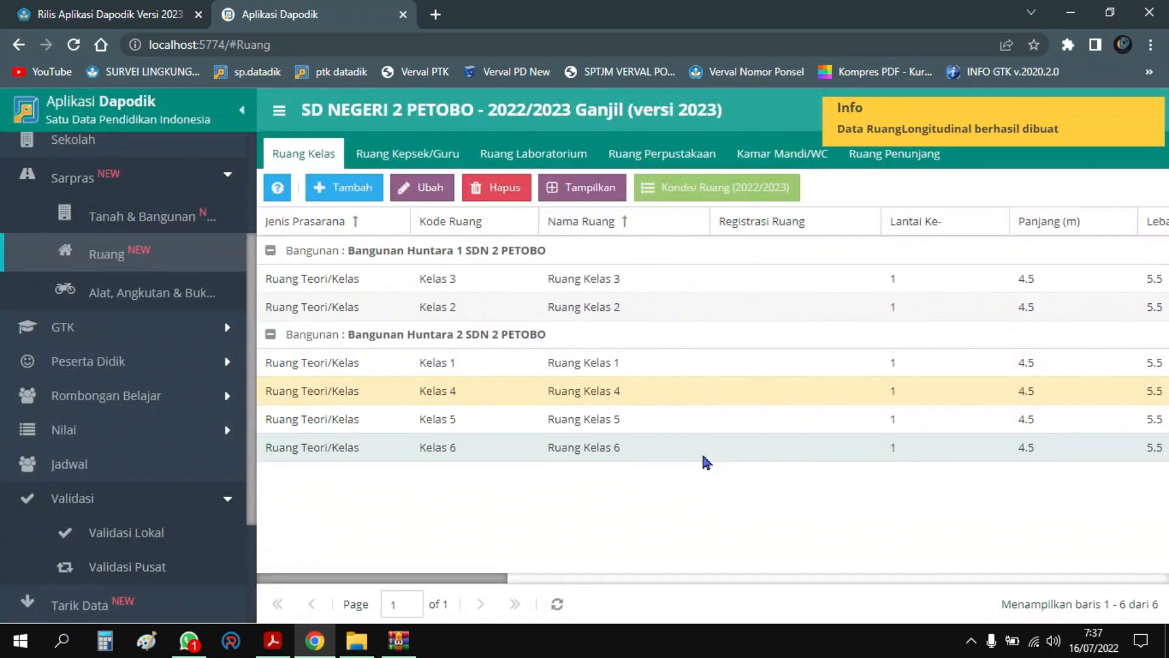
Return to Validasi Lokal, refresh the Sarpras validation and look through the rooms still listed.
{"action": "left_click", "coordinate": [121, 532]}
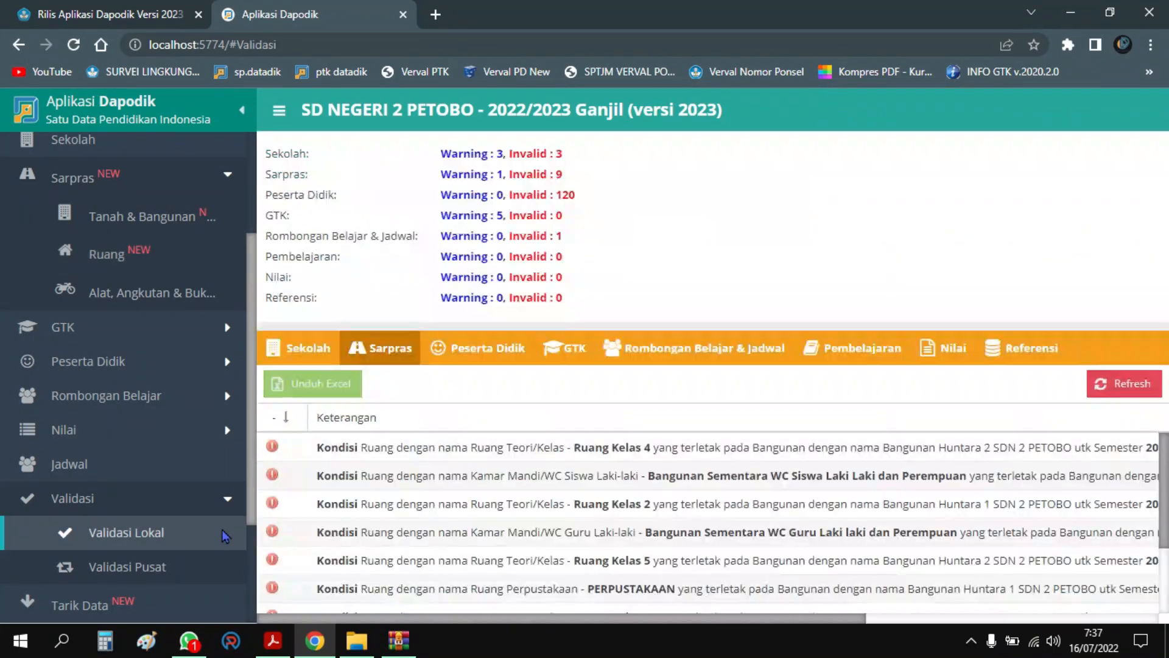
{"action": "left_click", "coordinate": [1129, 392]}
{"action": "scroll", "coordinate": [892, 537], "scroll_direction": "down", "scroll_amount": 2}
{"action": "scroll", "coordinate": [893, 537], "scroll_direction": "up", "scroll_amount": 2}
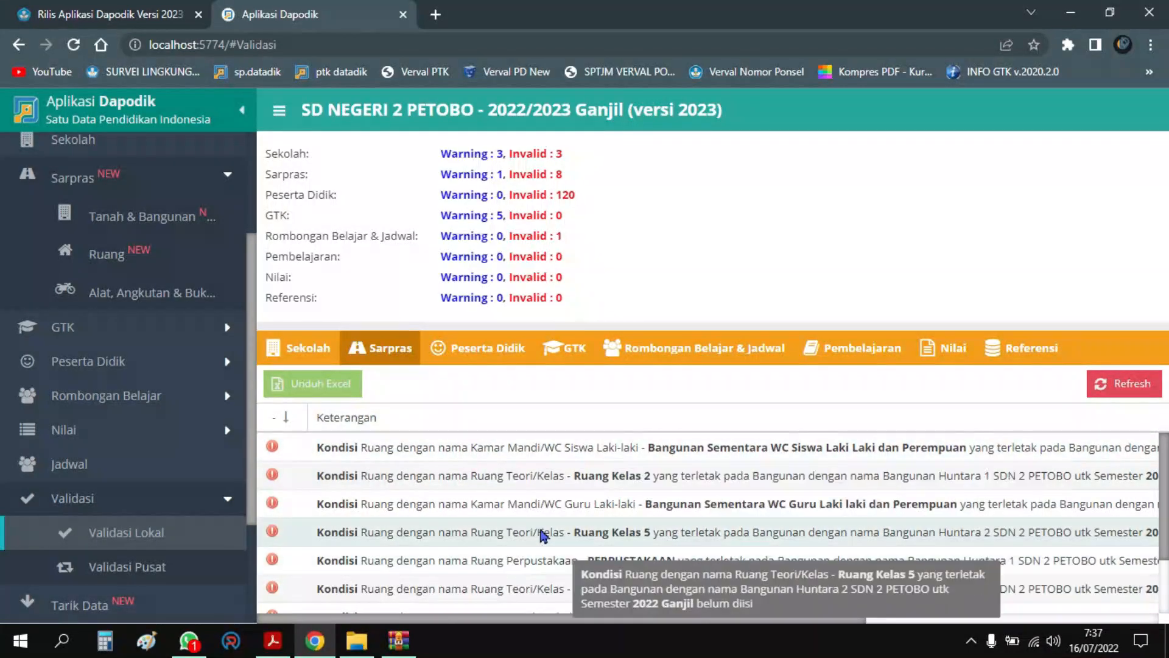
Review the invalid Peserta Didik entries in Validasi Lokal.
{"action": "left_click", "coordinate": [477, 364]}
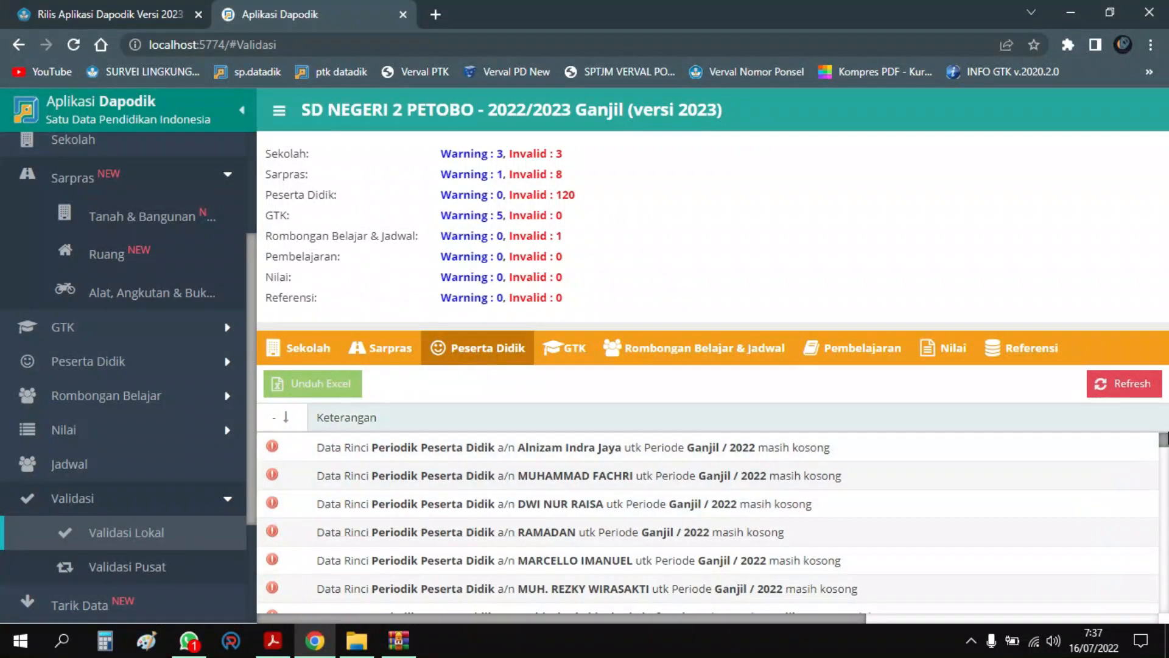
{"action": "left_click_drag", "start_coordinate": [1163, 447], "coordinate": [1164, 481]}
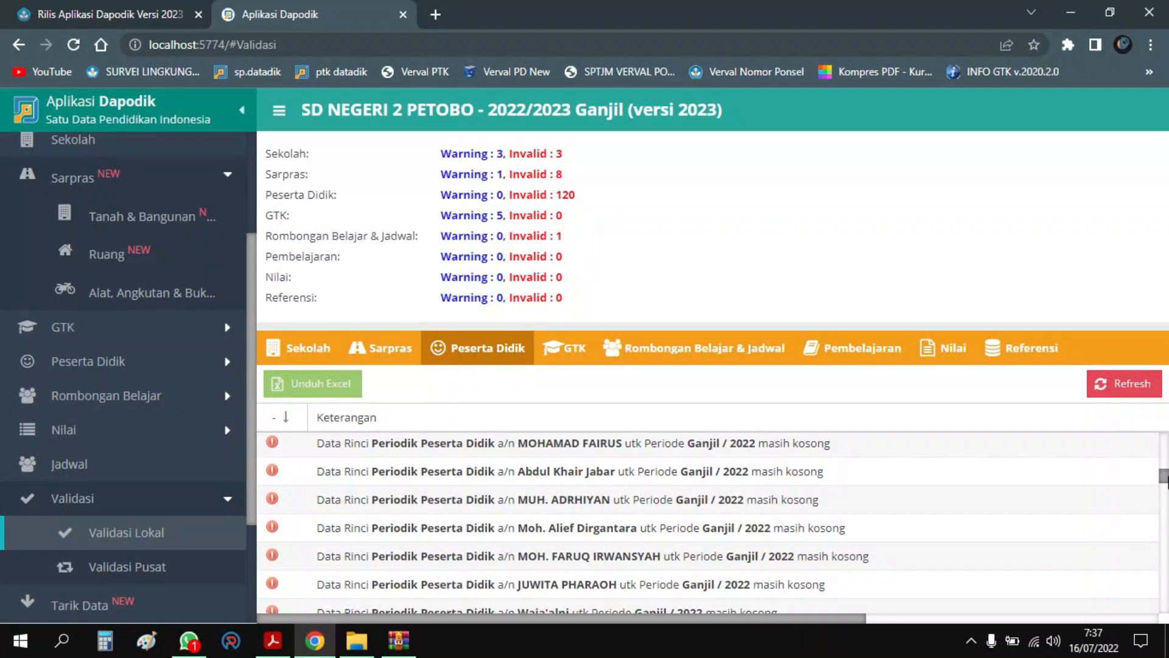
{"action": "left_click_drag", "start_coordinate": [1165, 480], "coordinate": [1163, 438]}
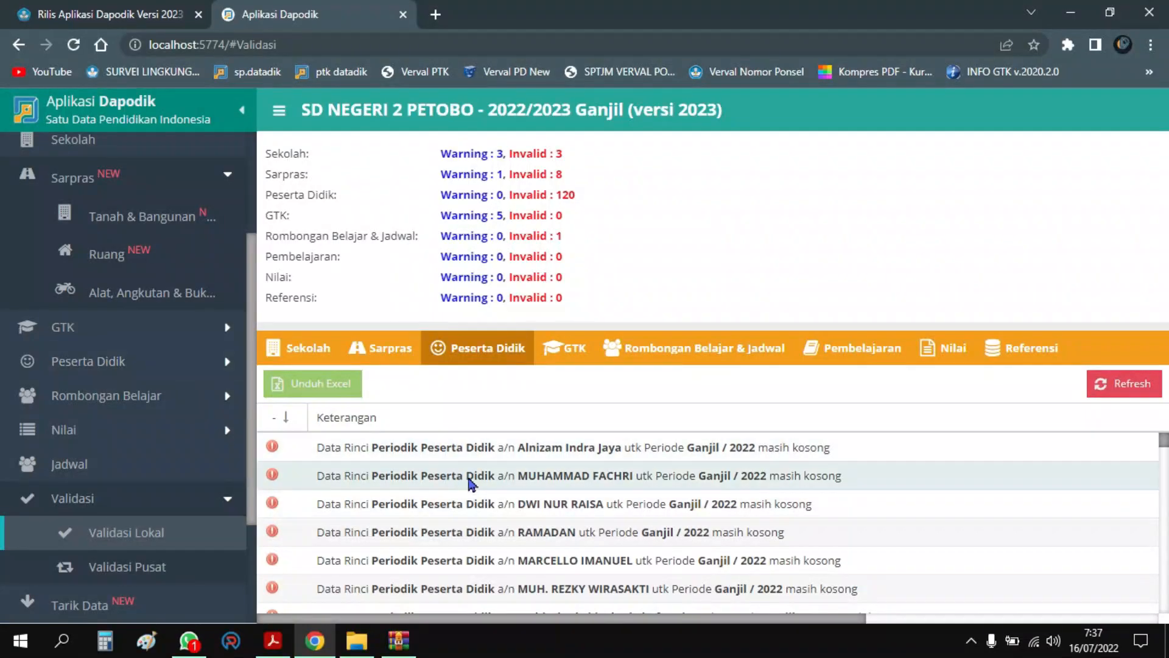
Look through the Peserta Didik student table after dismissing its information notice, and recheck the Peserta Didik entries in Validasi Lokal.
{"action": "left_click", "coordinate": [203, 375]}
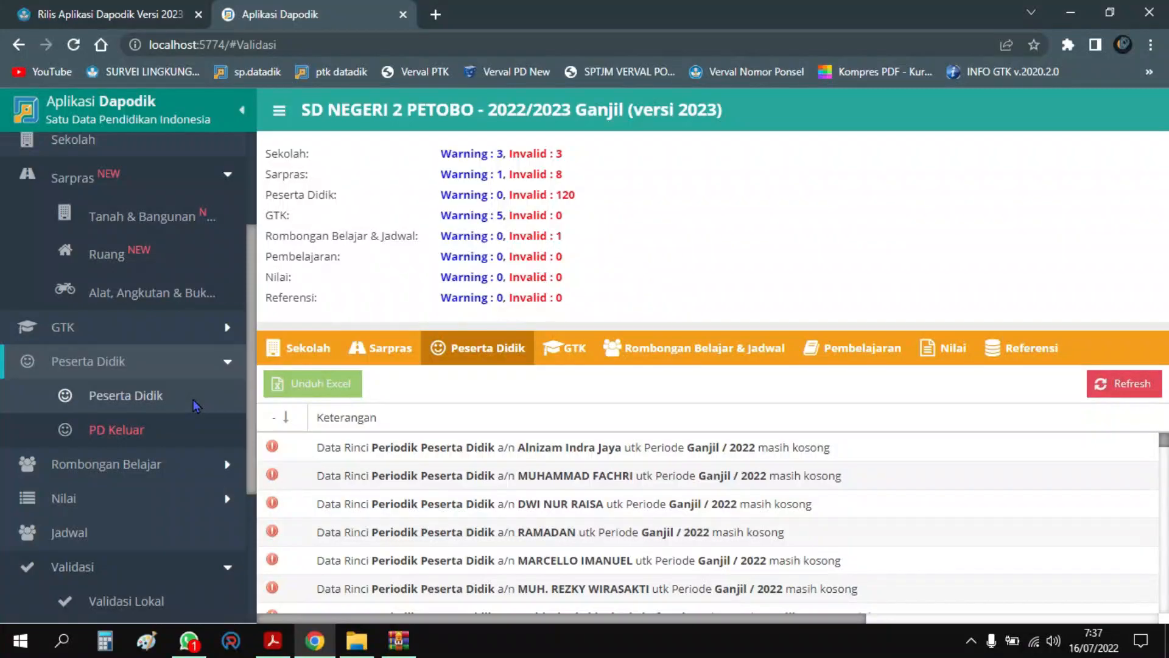
{"action": "left_click", "coordinate": [194, 401]}
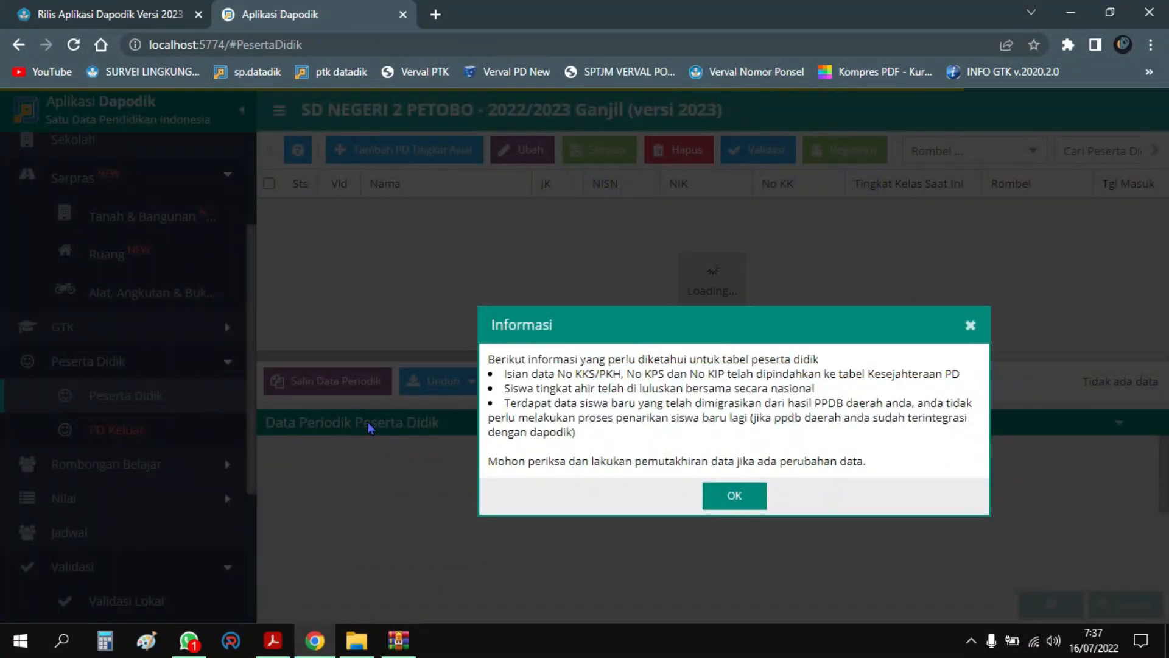
{"action": "left_click", "coordinate": [737, 496]}
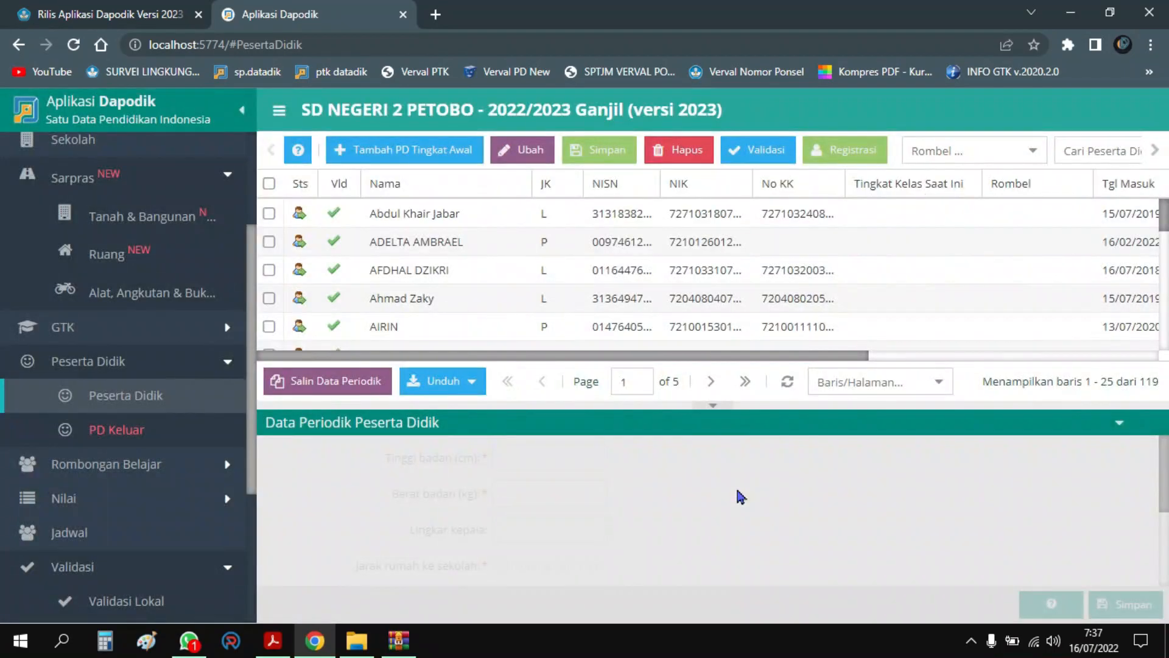
{"action": "scroll", "coordinate": [1031, 300], "scroll_direction": "down", "scroll_amount": 3}
{"action": "scroll", "coordinate": [1031, 300], "scroll_direction": "up", "scroll_amount": 3}
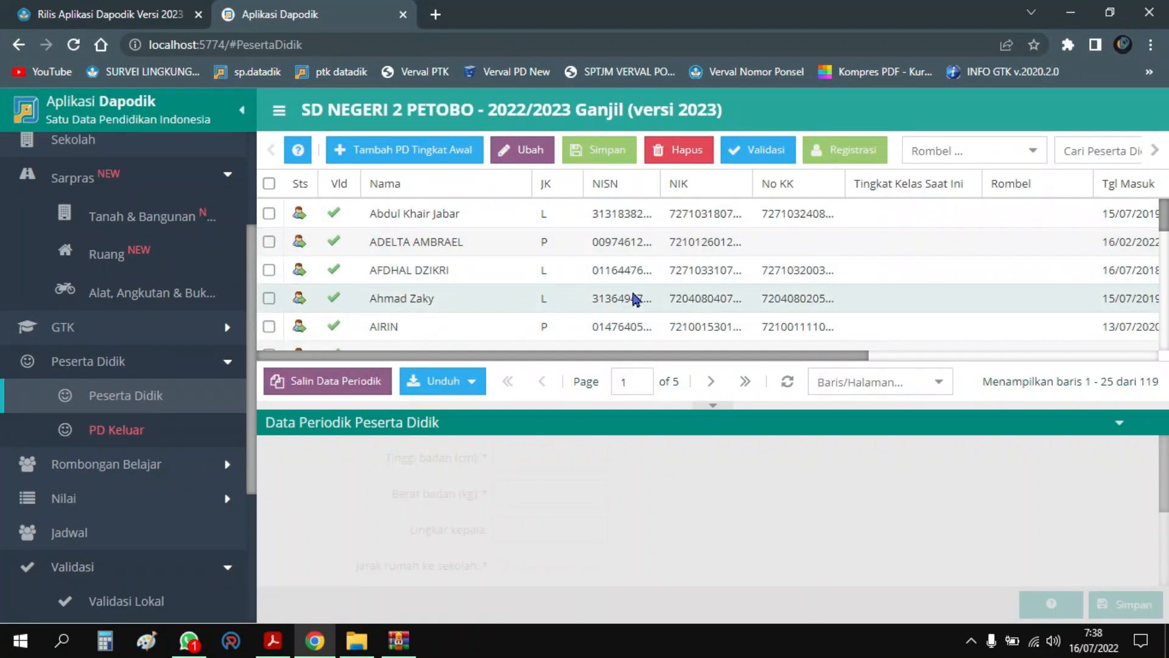
{"action": "left_click", "coordinate": [149, 601]}
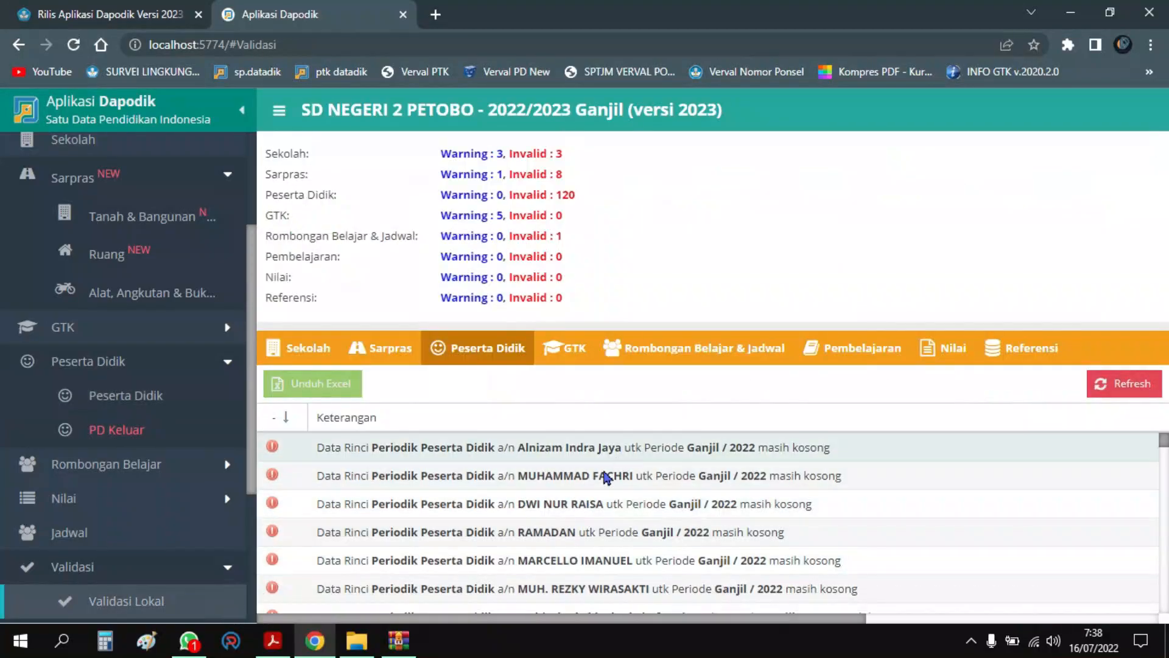
In the Peserta Didik table, run Salin Data Periodik to copy all active students' periodic data from TA 2021/2022 semester 2, accepting the confirmation.
{"action": "left_click", "coordinate": [160, 399]}
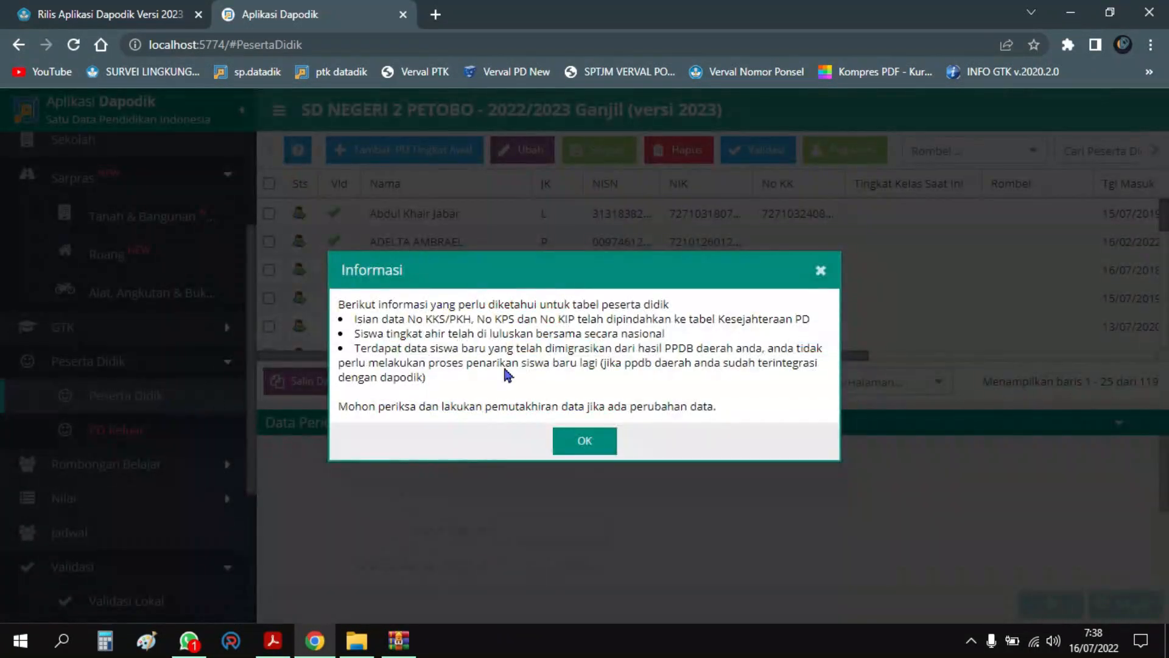
{"action": "left_click", "coordinate": [577, 442]}
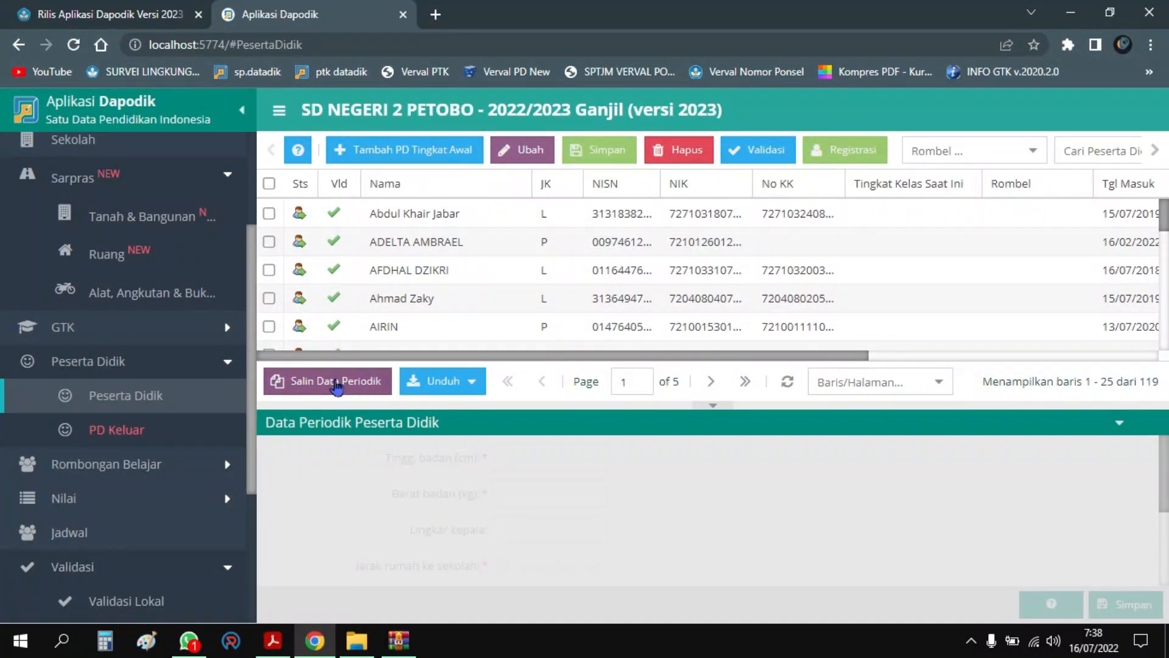
{"action": "left_click", "coordinate": [335, 384]}
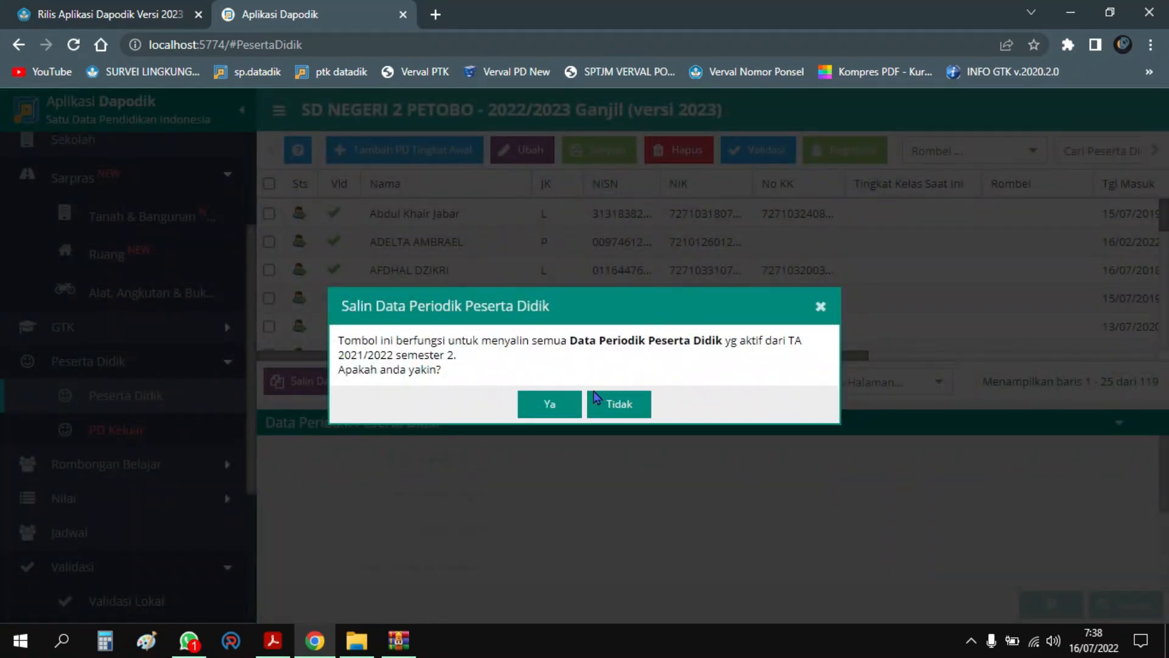
{"action": "left_click", "coordinate": [562, 407]}
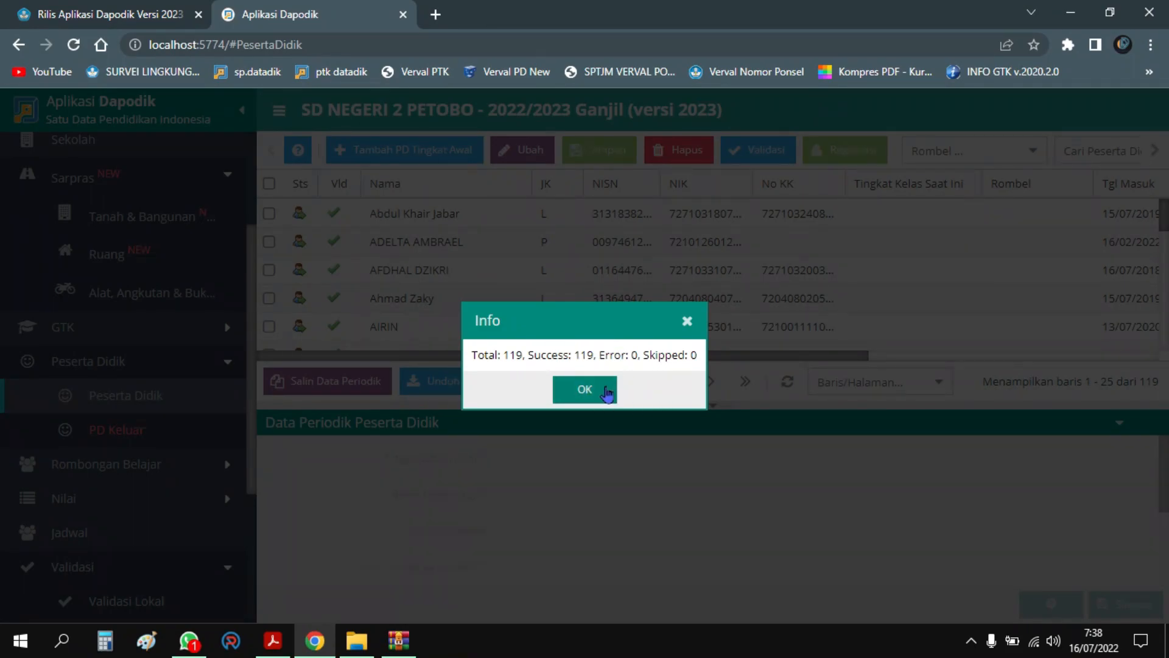
Dismiss the copy result, refresh the Peserta Didik validation in Validasi Lokal, and review its entries alongside Rombongan Belajar & Jadwal.
{"action": "left_click", "coordinate": [600, 393]}
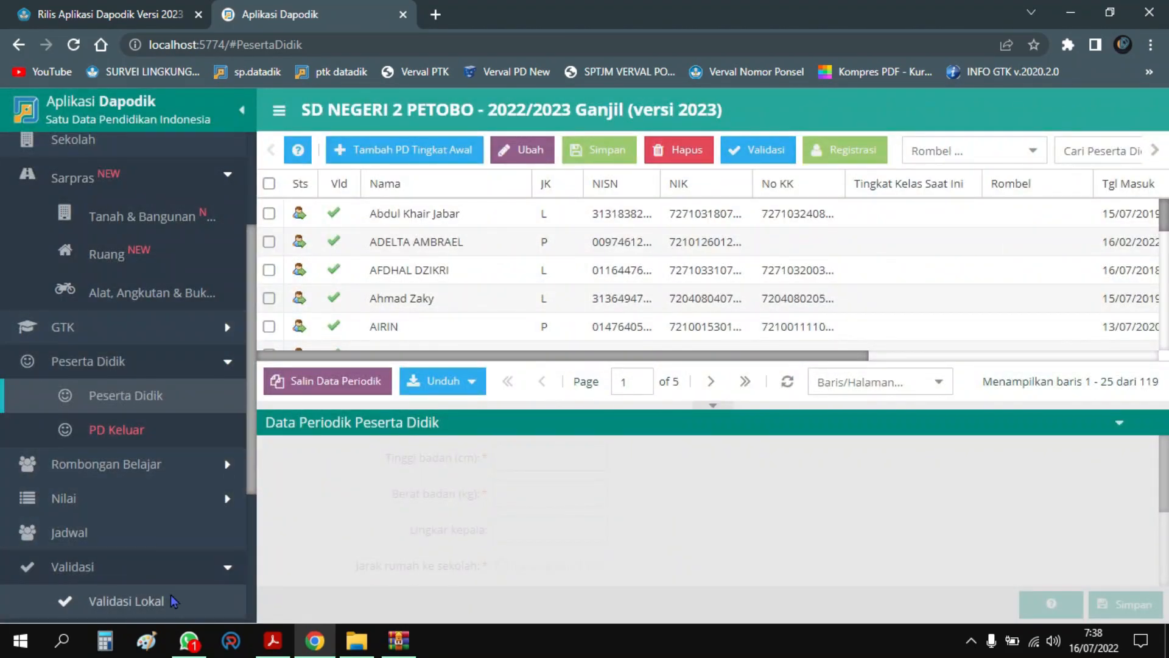
{"action": "scroll", "coordinate": [183, 518], "scroll_direction": "down", "scroll_amount": 3}
{"action": "left_click", "coordinate": [200, 427]}
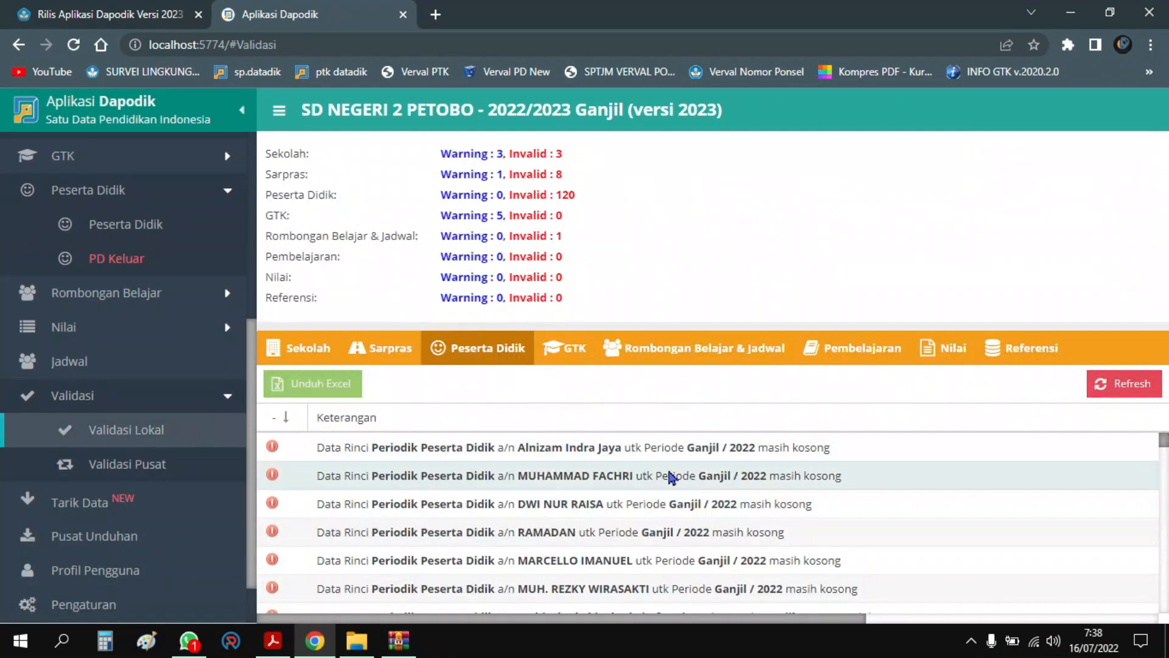
{"action": "left_click", "coordinate": [1130, 390]}
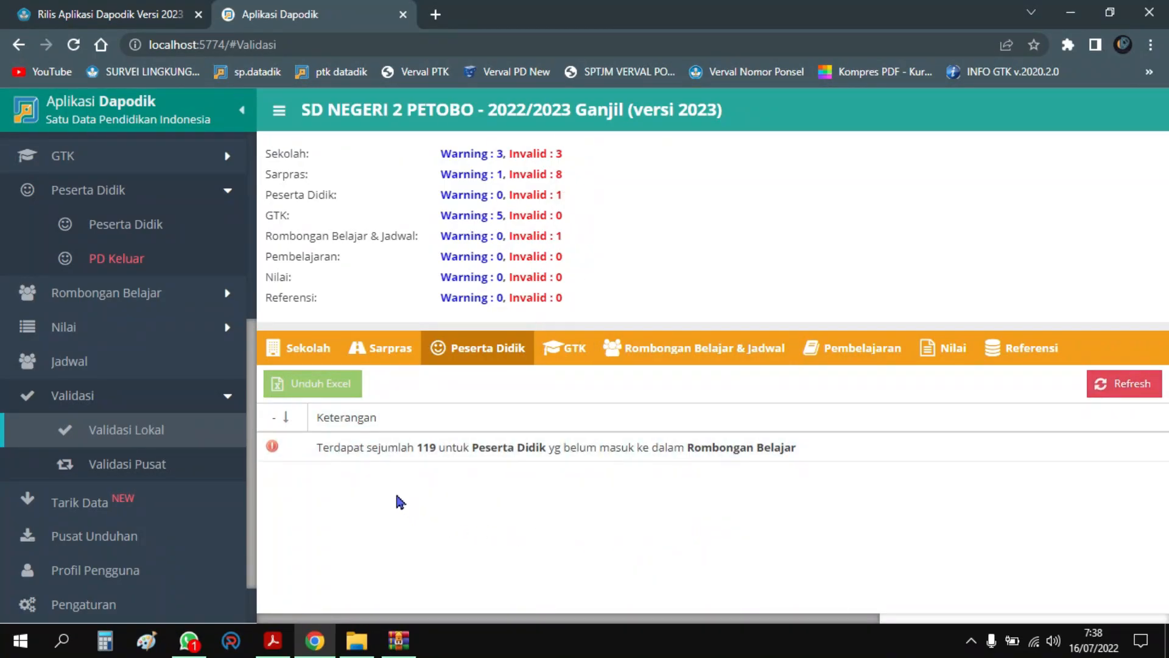
{"action": "left_click", "coordinate": [372, 454]}
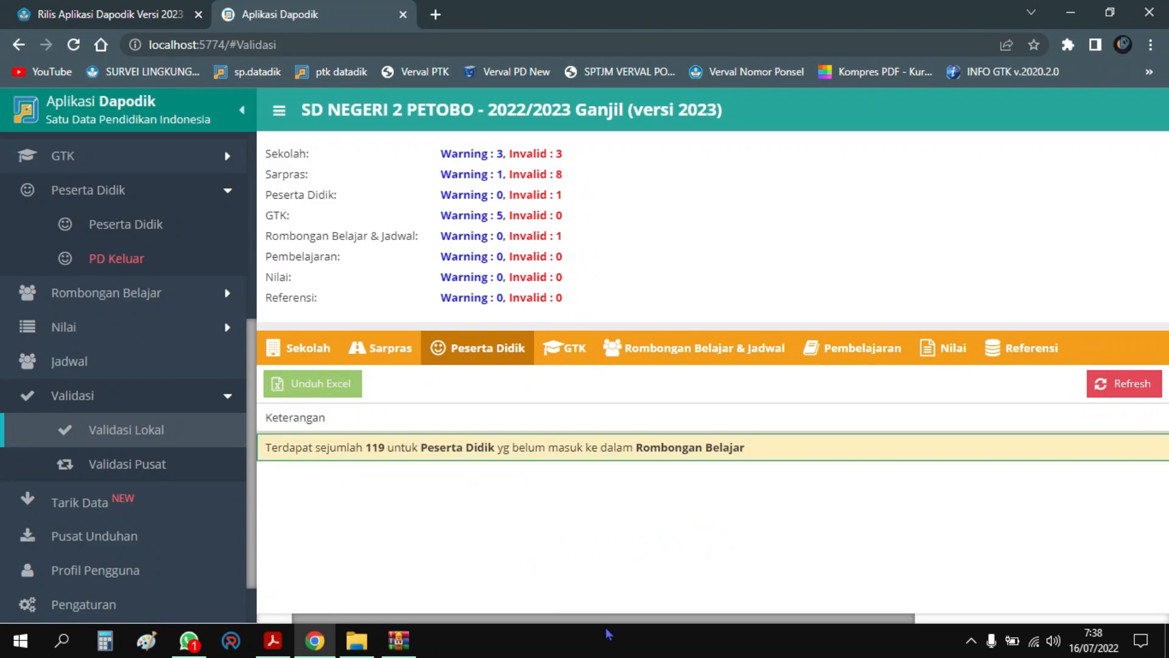
{"action": "left_click_drag", "start_coordinate": [617, 620], "coordinate": [466, 611]}
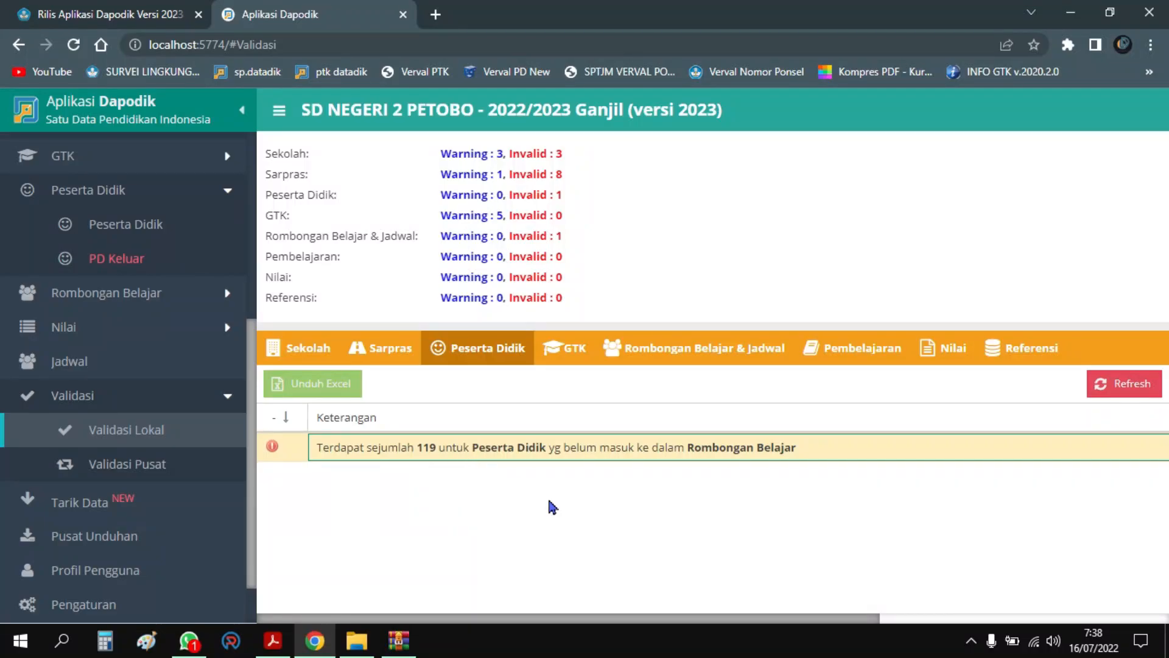
{"action": "left_click", "coordinate": [684, 360]}
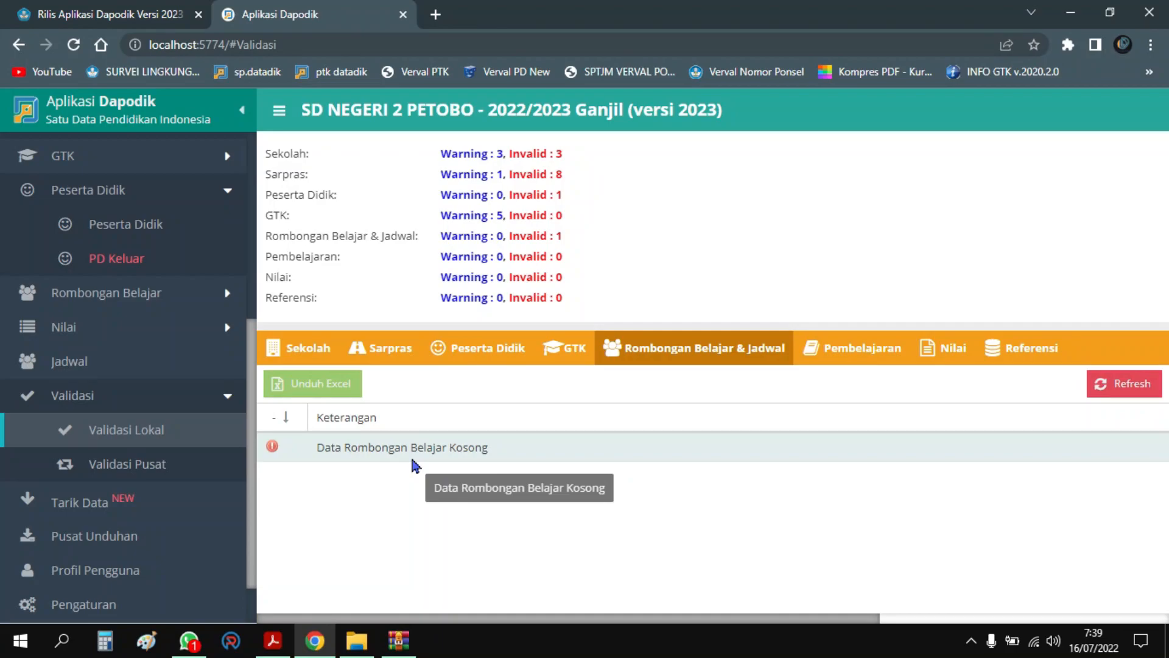
{"action": "left_click", "coordinate": [476, 358]}
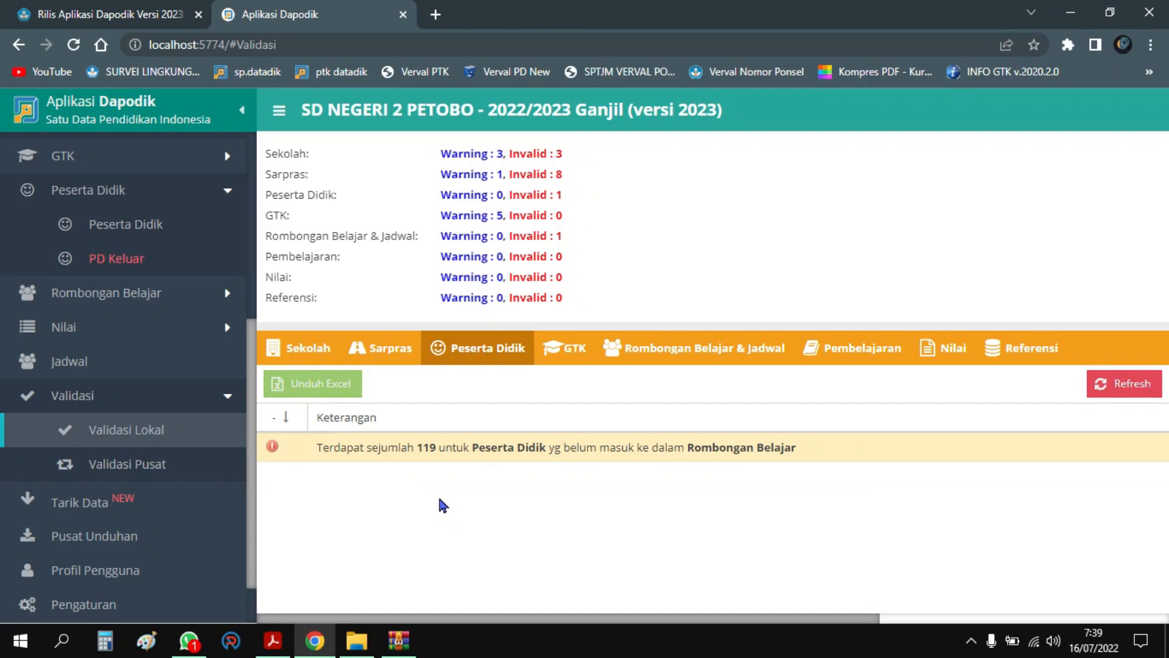
Look through the Peserta Didik student table, and recheck the Rombongan Belajar & Jadwal and Peserta Didik entries in Validasi Lokal.
{"action": "left_click", "coordinate": [184, 232]}
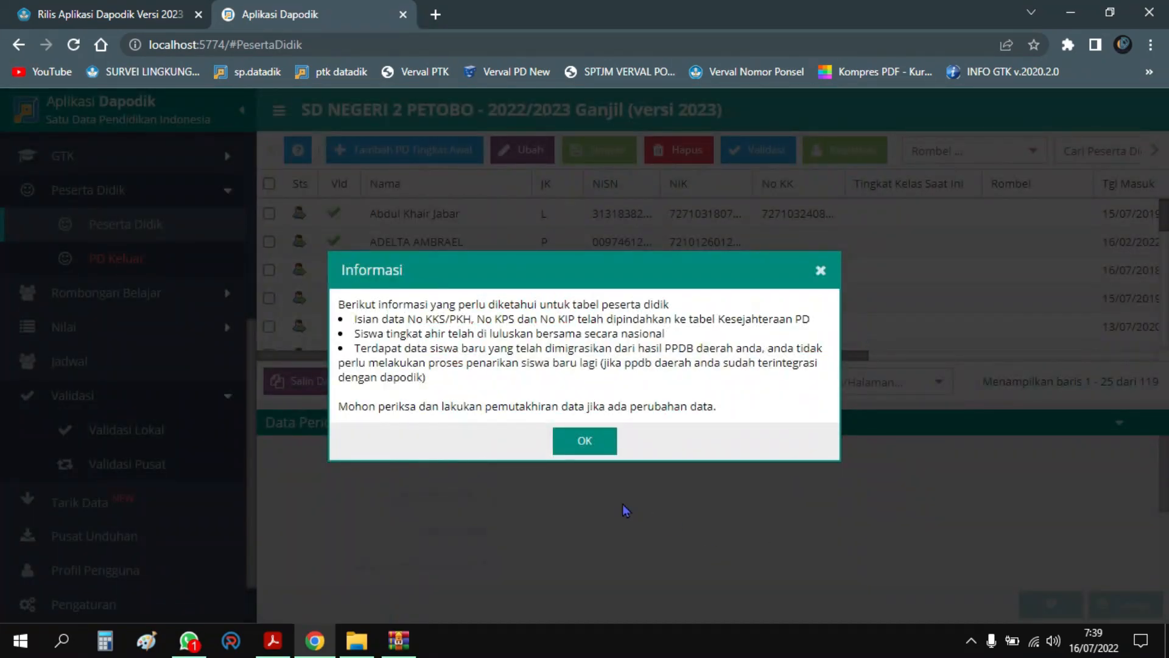
{"action": "left_click", "coordinate": [589, 443]}
{"action": "scroll", "coordinate": [987, 298], "scroll_direction": "down", "scroll_amount": 5}
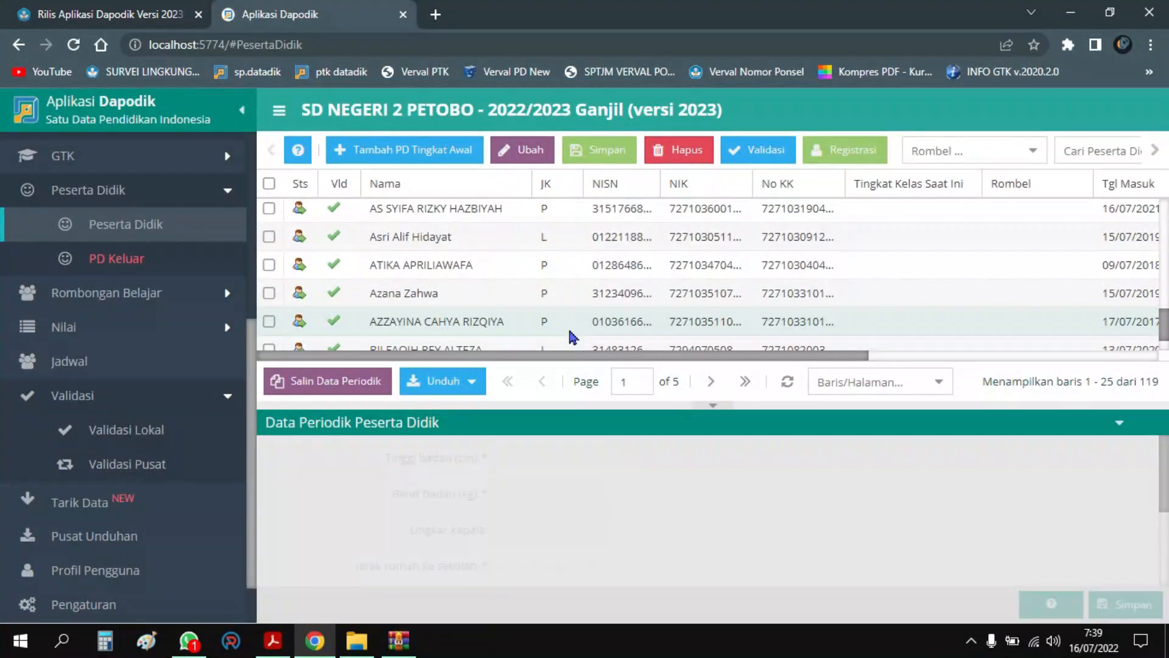
{"action": "scroll", "coordinate": [572, 337], "scroll_direction": "up", "scroll_amount": 5}
{"action": "left_click", "coordinate": [147, 431]}
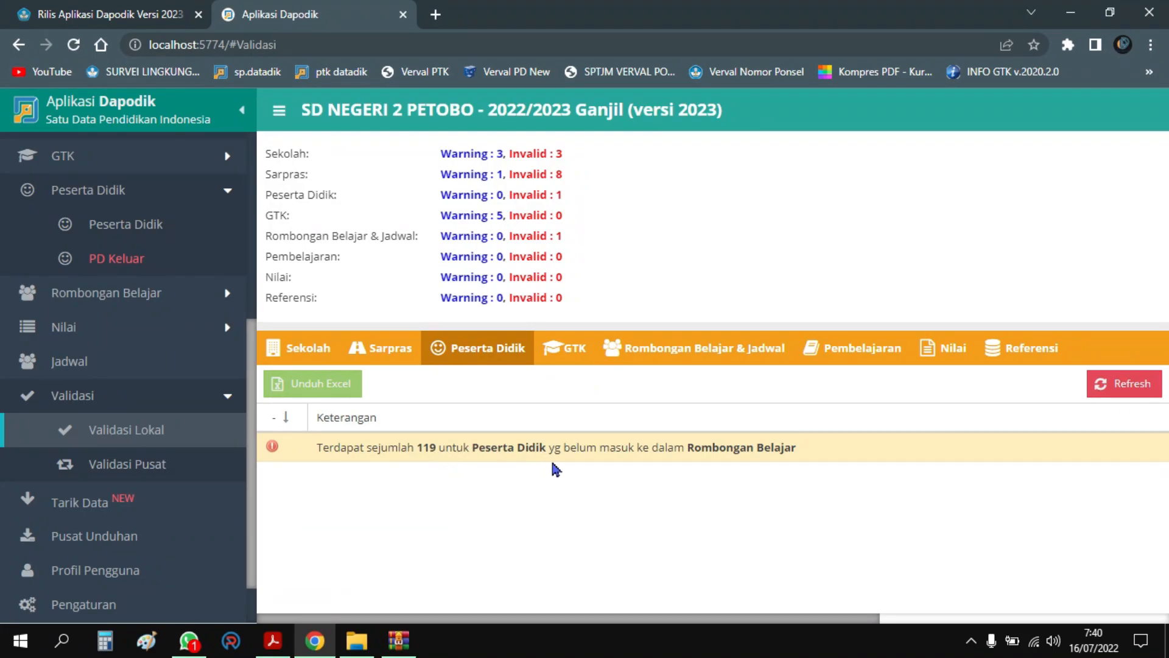
{"action": "left_click", "coordinate": [721, 355]}
{"action": "left_click", "coordinate": [504, 345]}
In the Reguler Rombongan Belajar table, run Kenaikan Kelas for Kelas 5 from semester 2 T.A 2021/2022 and accept the confirmation.
{"action": "left_click", "coordinate": [184, 301]}
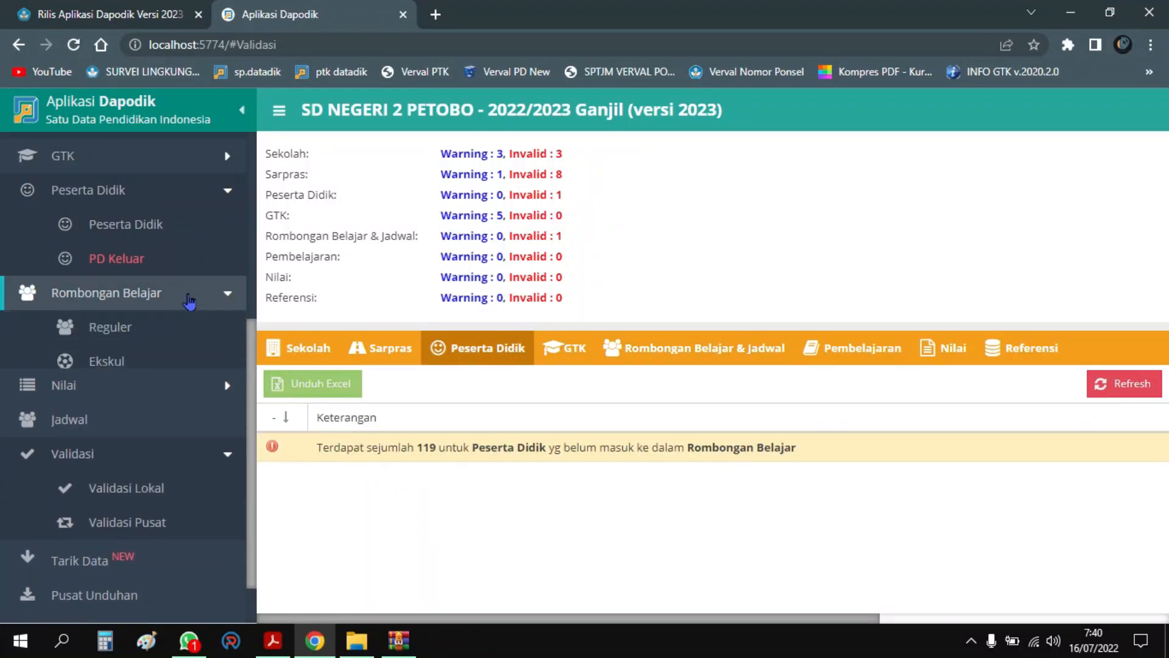
{"action": "left_click", "coordinate": [181, 332]}
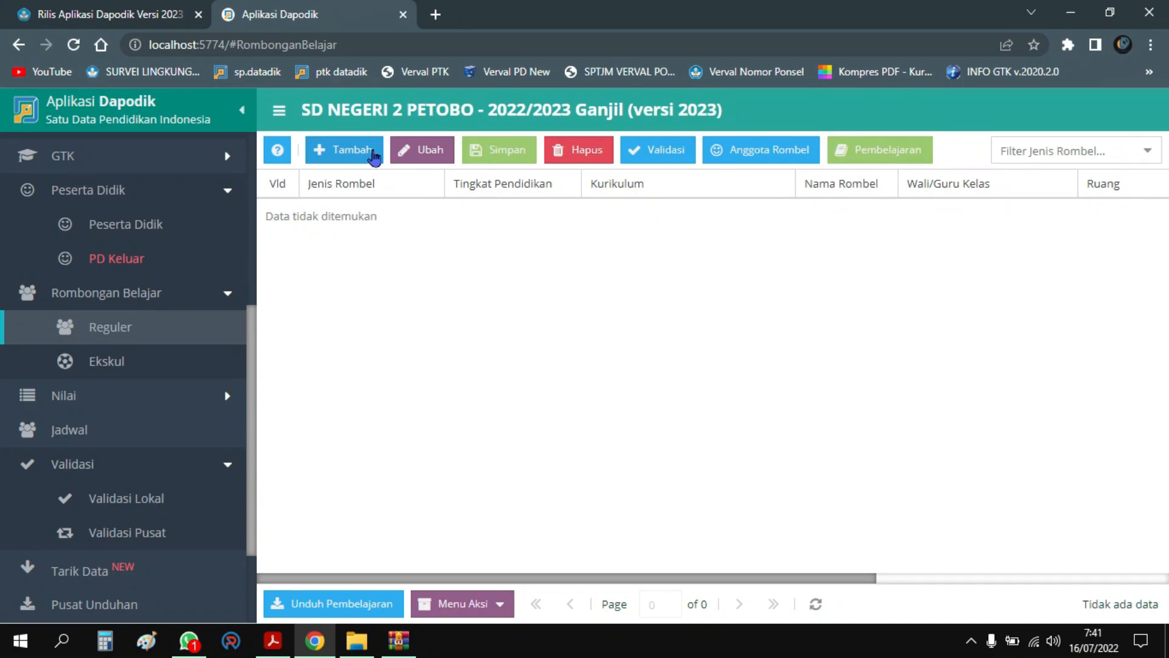
{"action": "left_click", "coordinate": [498, 606]}
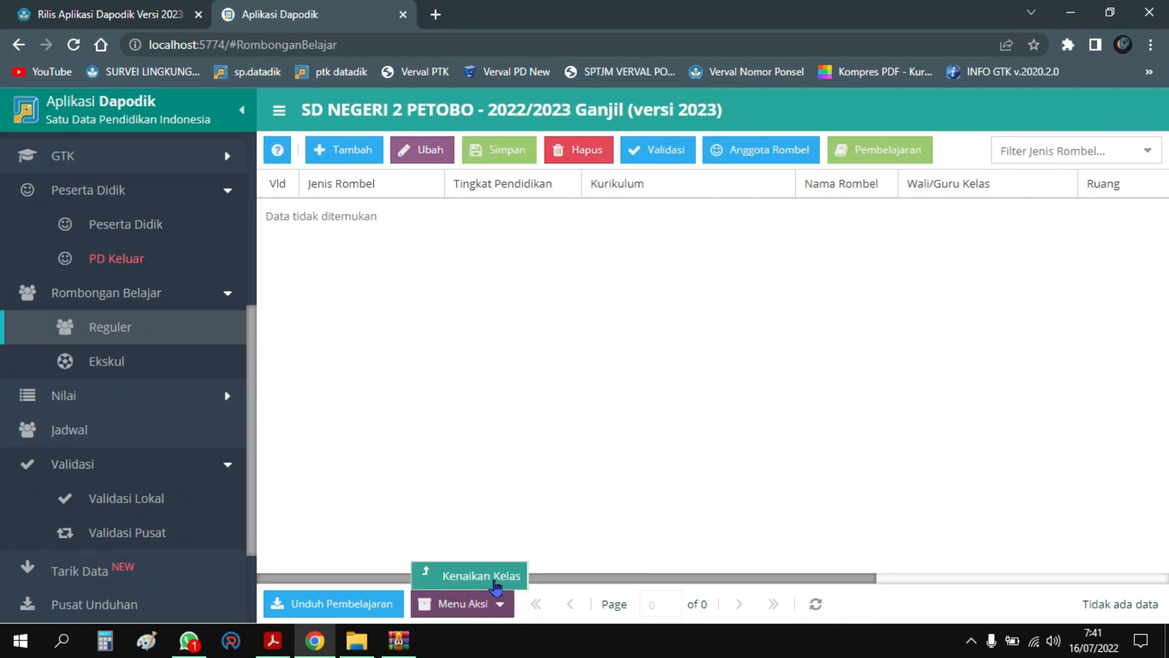
{"action": "left_click", "coordinate": [494, 580]}
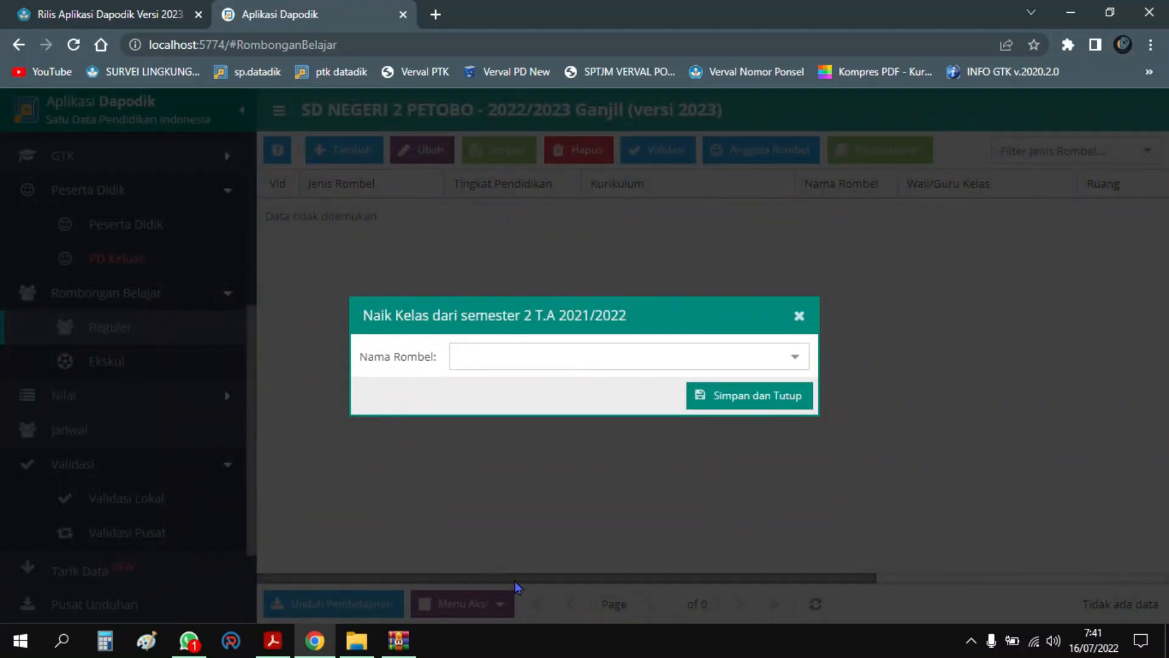
{"action": "left_click", "coordinate": [795, 359]}
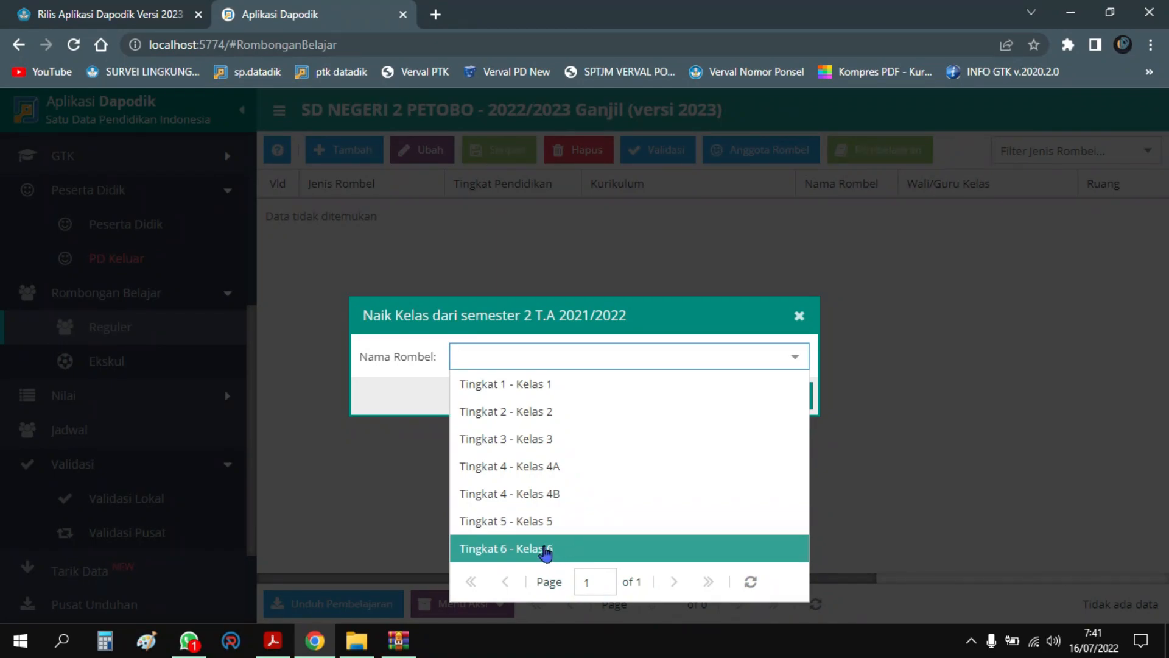
{"action": "left_click", "coordinate": [610, 524]}
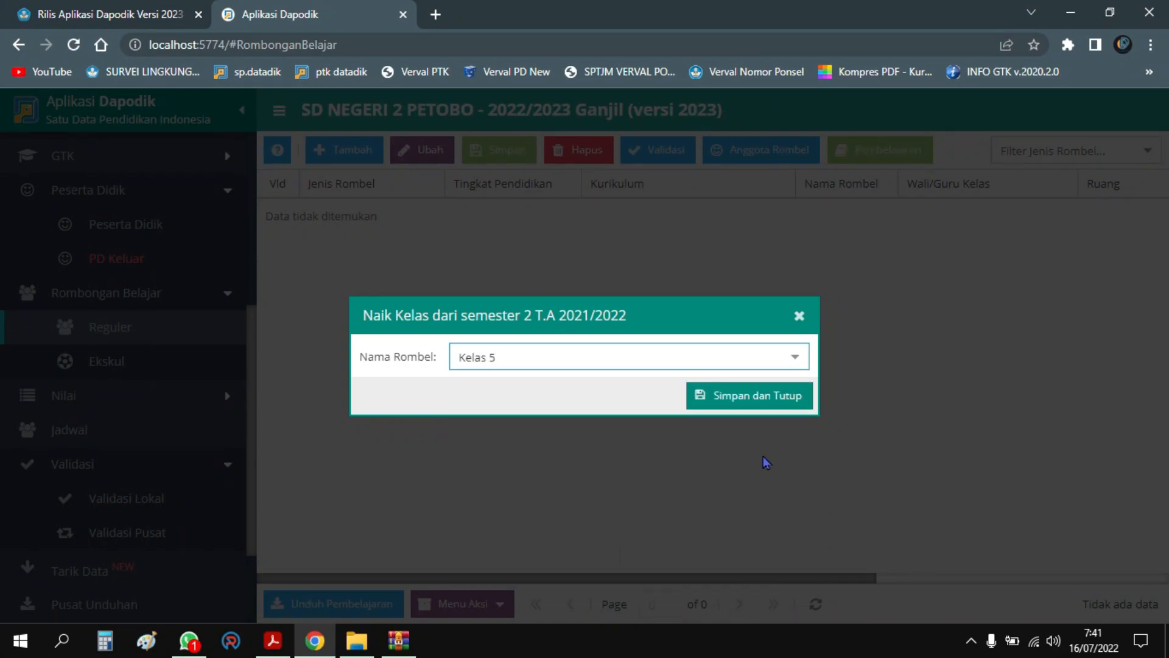
{"action": "left_click", "coordinate": [785, 397]}
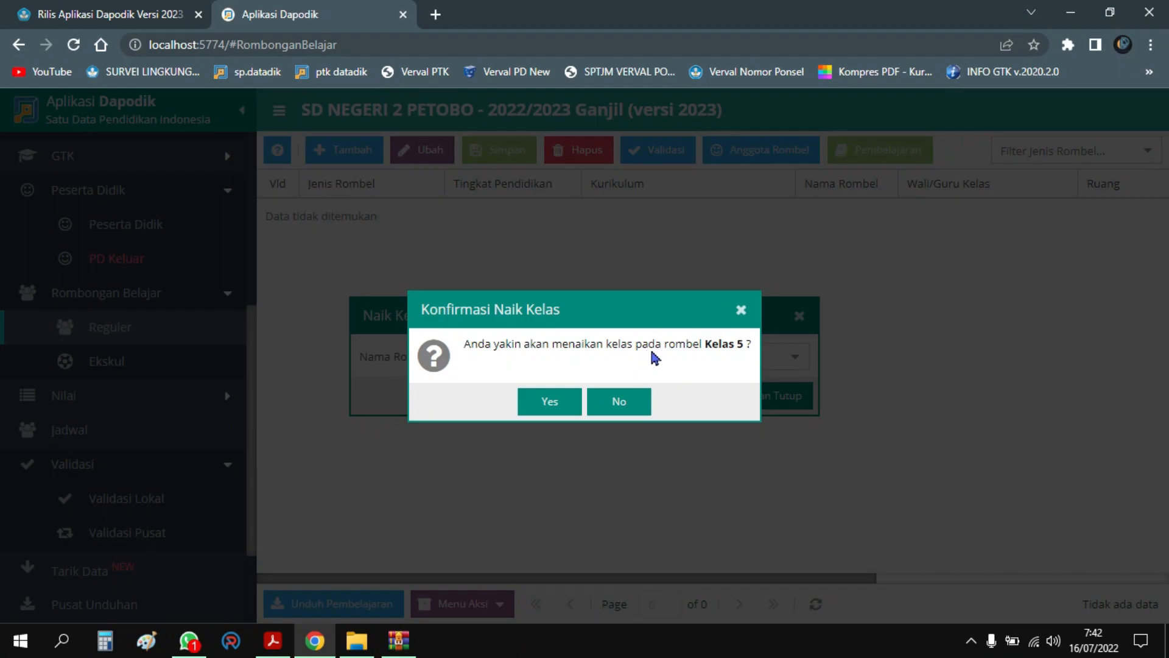
{"action": "left_click", "coordinate": [550, 402]}
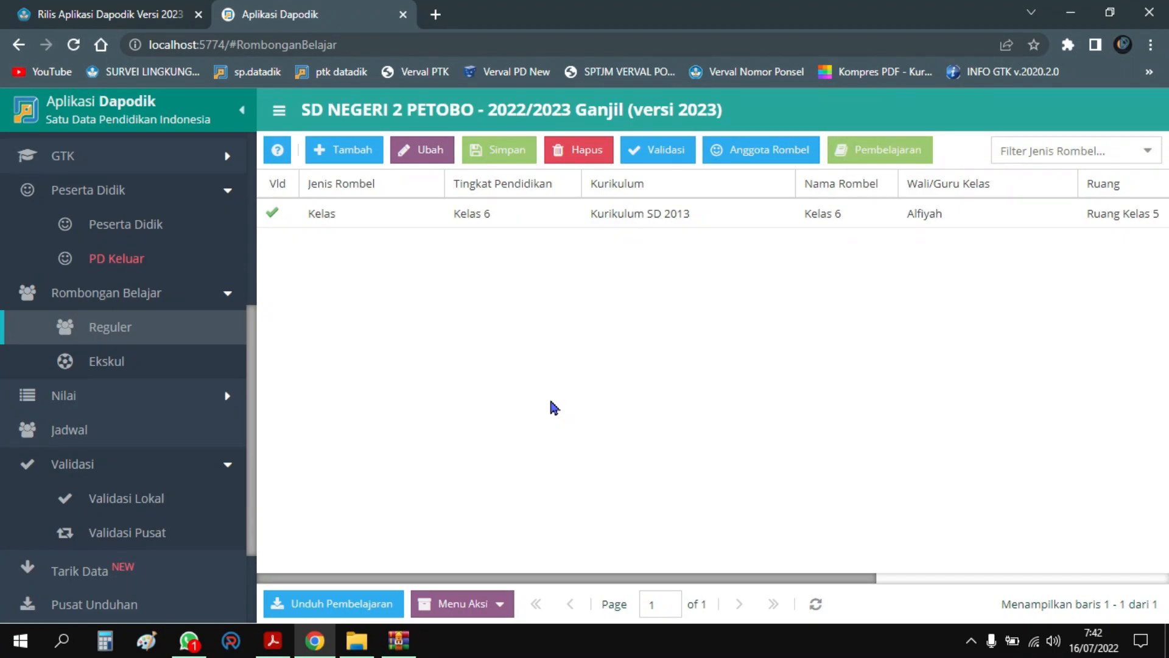
Examine the Kelas 6 row across its columns, including curriculum, class teacher, room and moving class.
{"action": "left_click", "coordinate": [493, 225]}
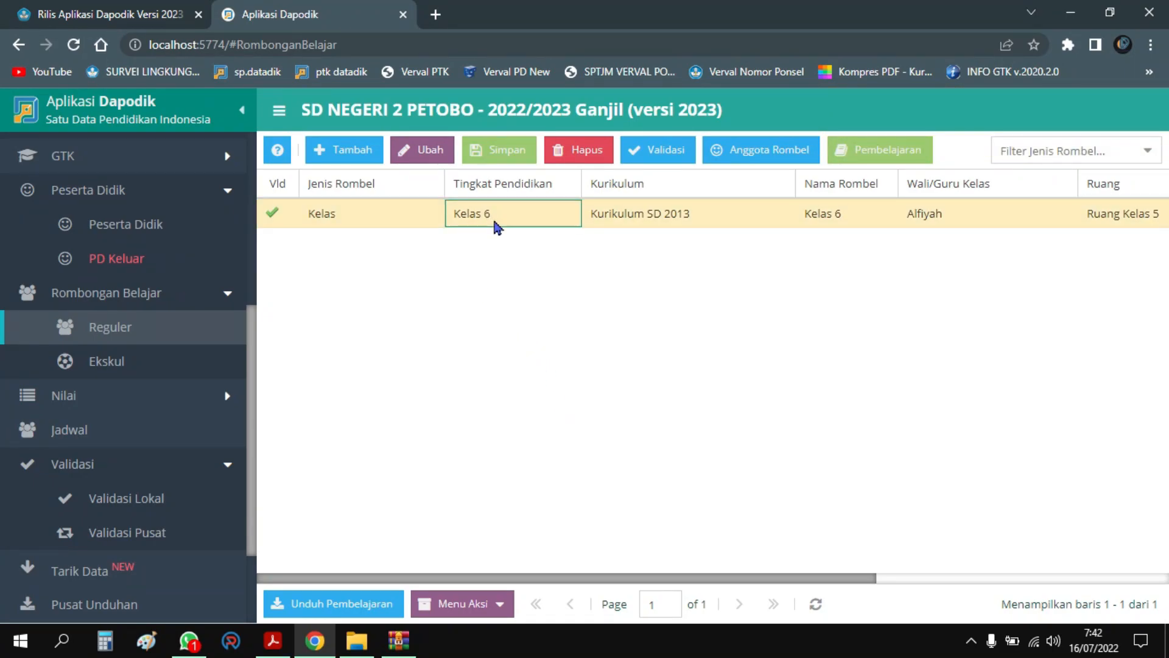
{"action": "left_click_drag", "start_coordinate": [651, 577], "coordinate": [514, 553]}
{"action": "left_click_drag", "start_coordinate": [743, 582], "coordinate": [701, 572]}
{"action": "left_click", "coordinate": [843, 568]}
{"action": "left_click_drag", "start_coordinate": [849, 582], "coordinate": [945, 563]}
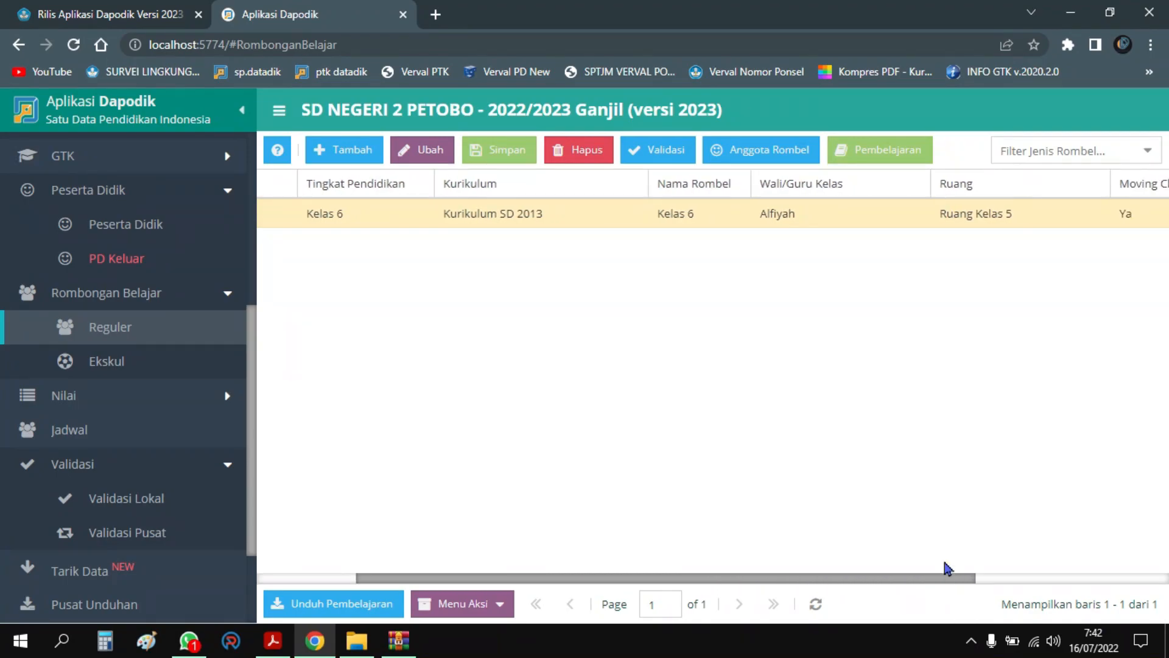
{"action": "left_click", "coordinate": [871, 221]}
{"action": "left_click_drag", "start_coordinate": [920, 580], "coordinate": [1023, 578]}
{"action": "left_click", "coordinate": [926, 214]}
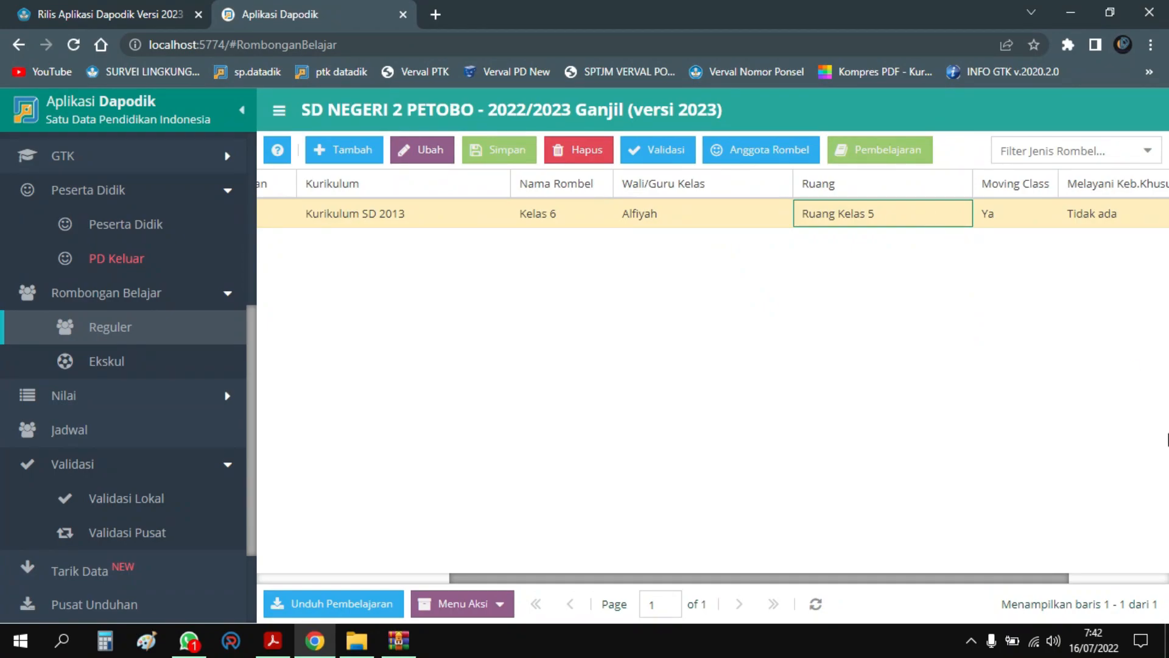
{"action": "left_click_drag", "start_coordinate": [765, 579], "coordinate": [596, 582]}
{"action": "left_click", "coordinate": [913, 222]}
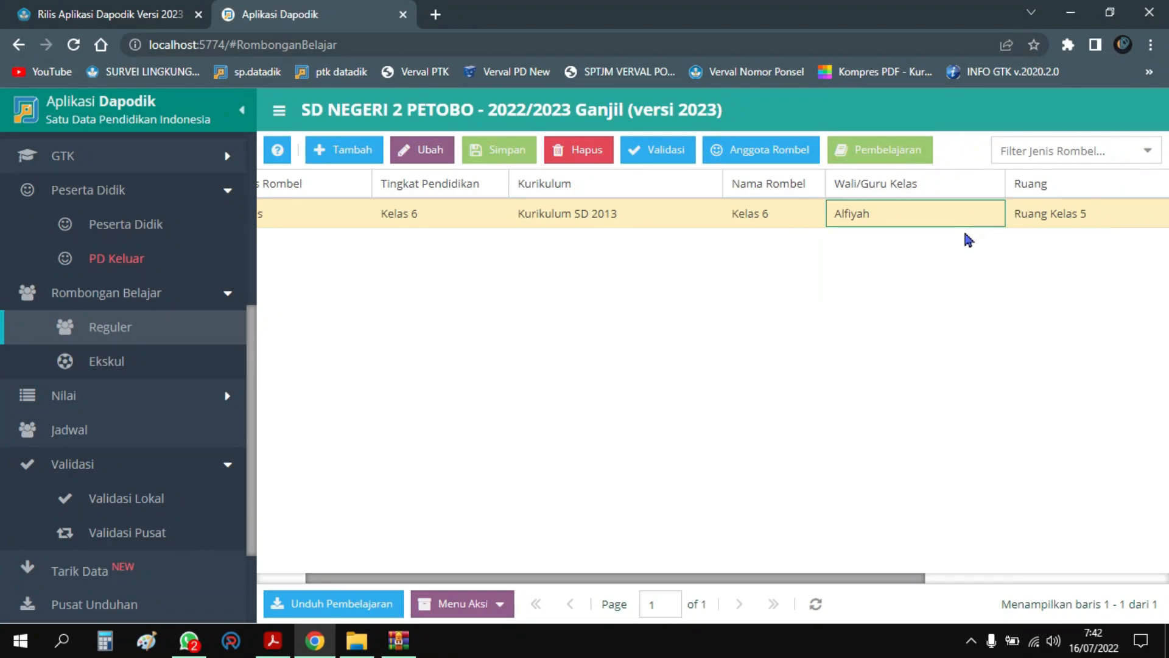
{"action": "left_click_drag", "start_coordinate": [892, 580], "coordinate": [1050, 580]}
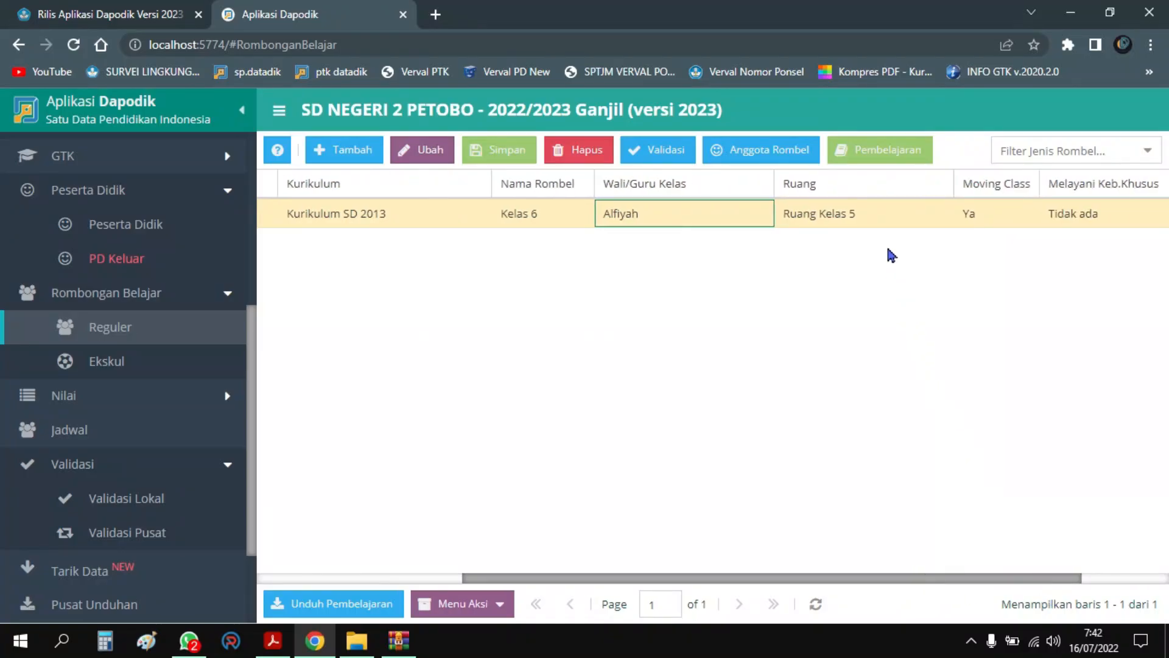
{"action": "left_click_drag", "start_coordinate": [808, 579], "coordinate": [467, 564]}
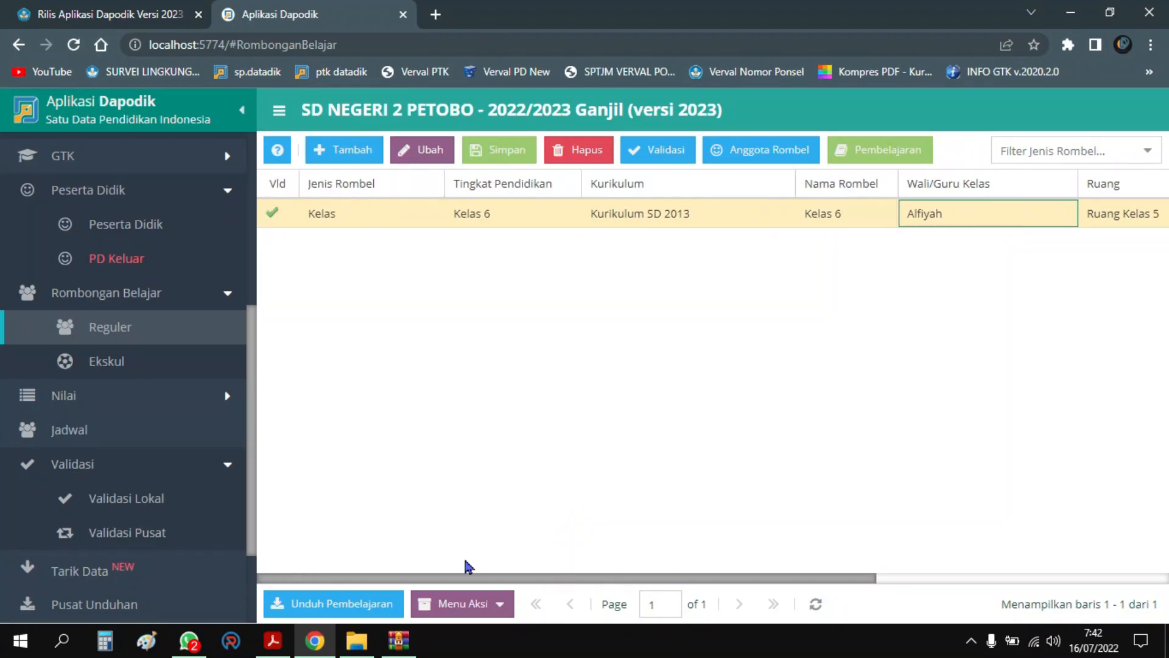
Run Kenaikan Kelas for the Kelas 4B group from semester 2 T.A 2021/2022 and accept the confirmation.
{"action": "left_click", "coordinate": [485, 611]}
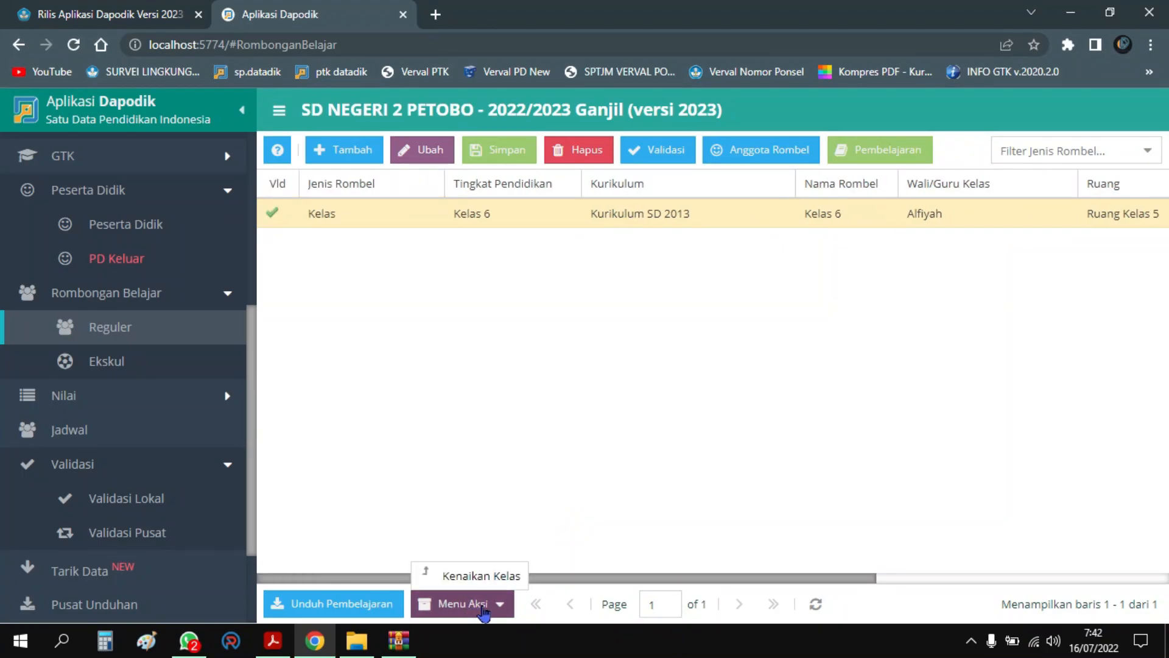
{"action": "left_click", "coordinate": [481, 576]}
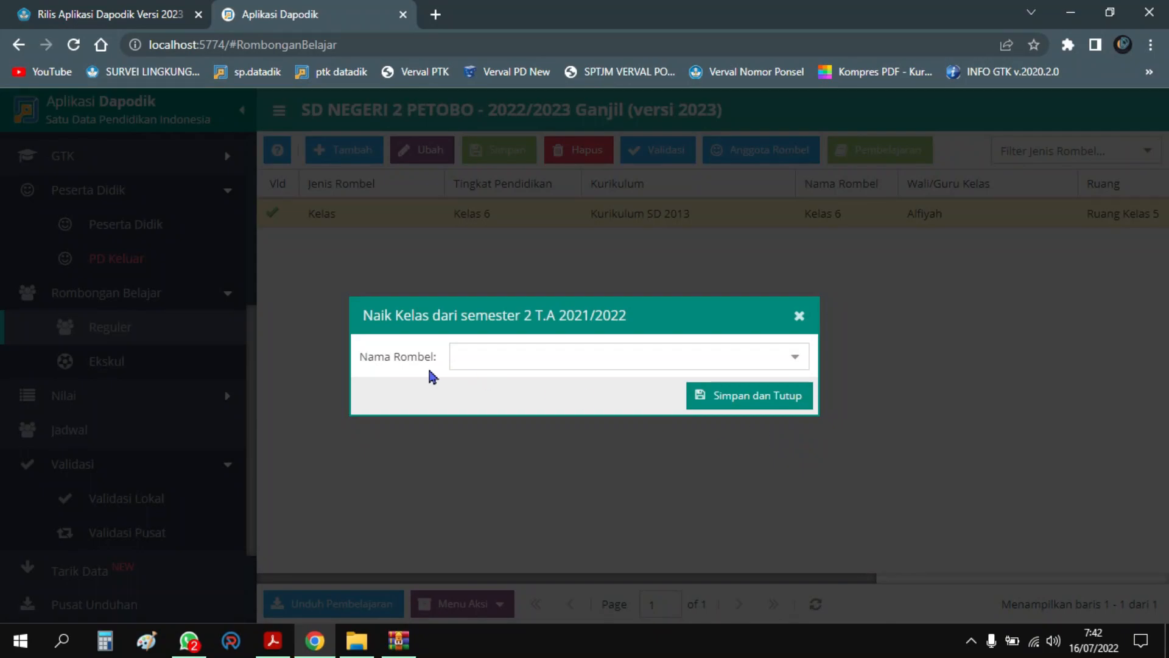
{"action": "left_click", "coordinate": [798, 367]}
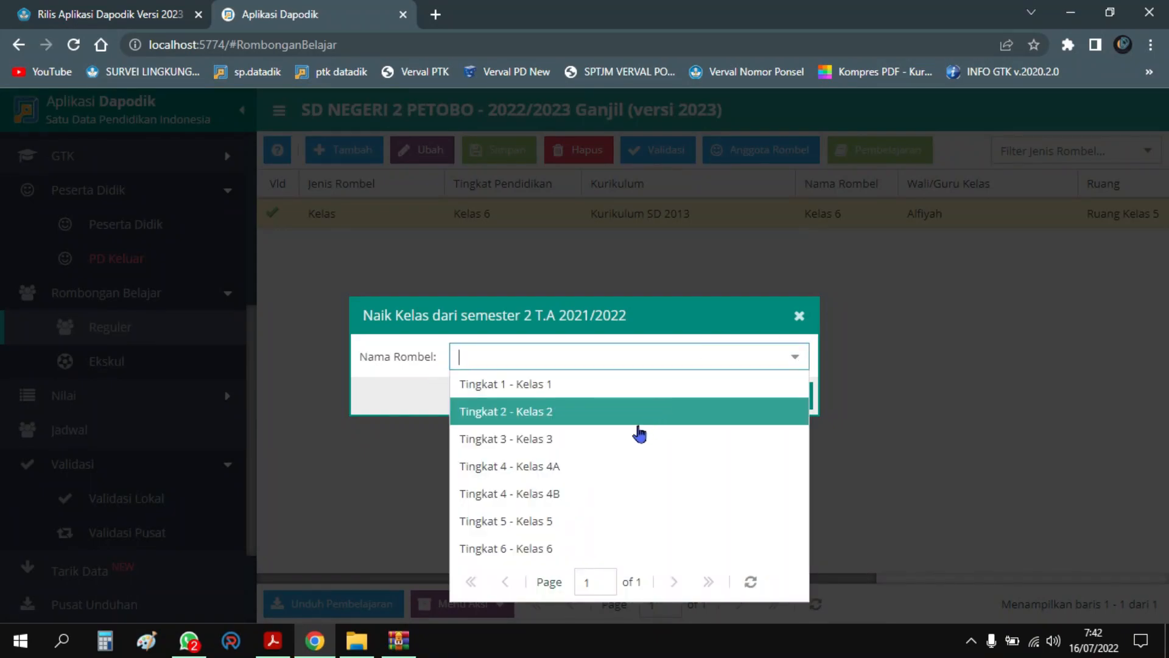
{"action": "left_click", "coordinate": [597, 493]}
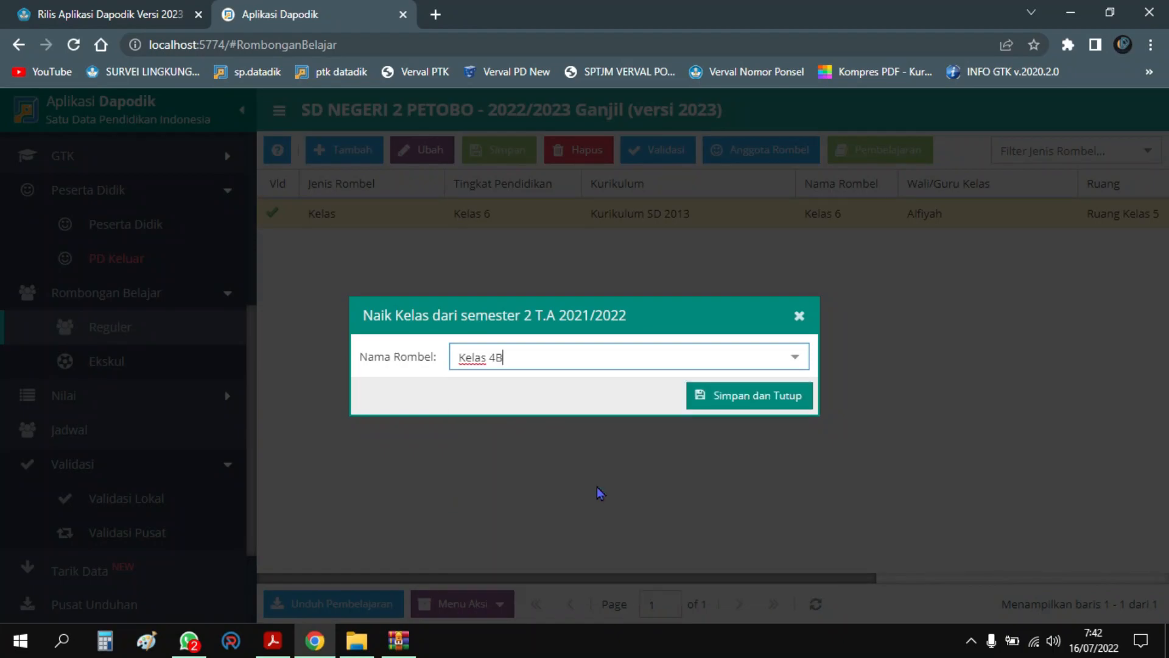
{"action": "left_click", "coordinate": [735, 399]}
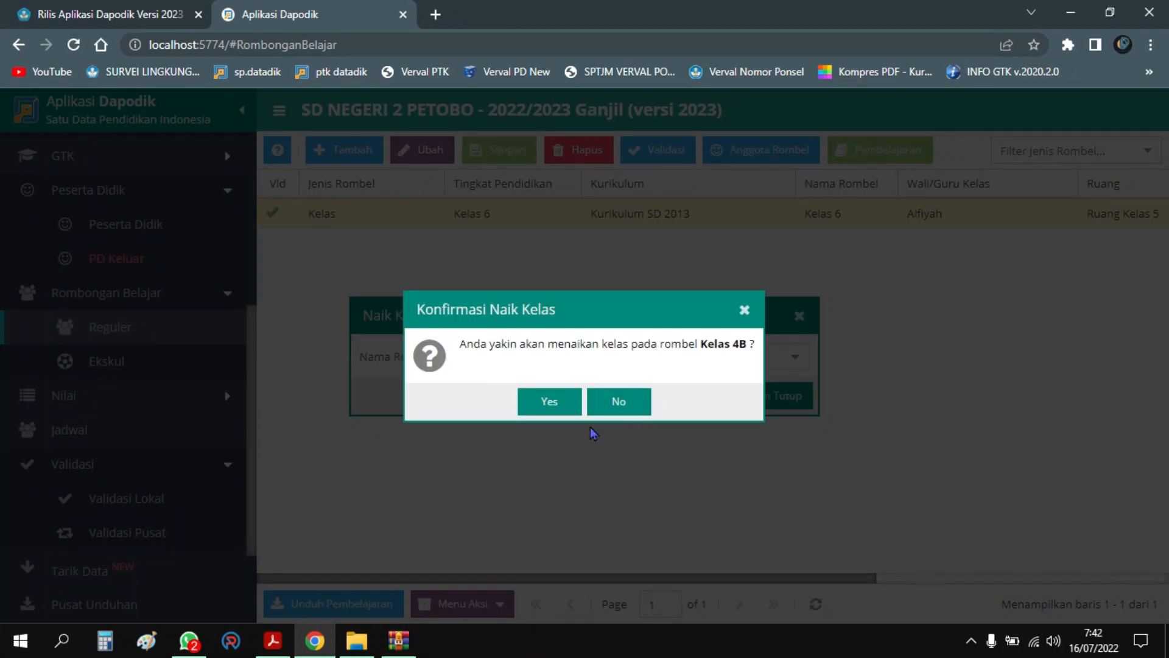
{"action": "left_click", "coordinate": [554, 402]}
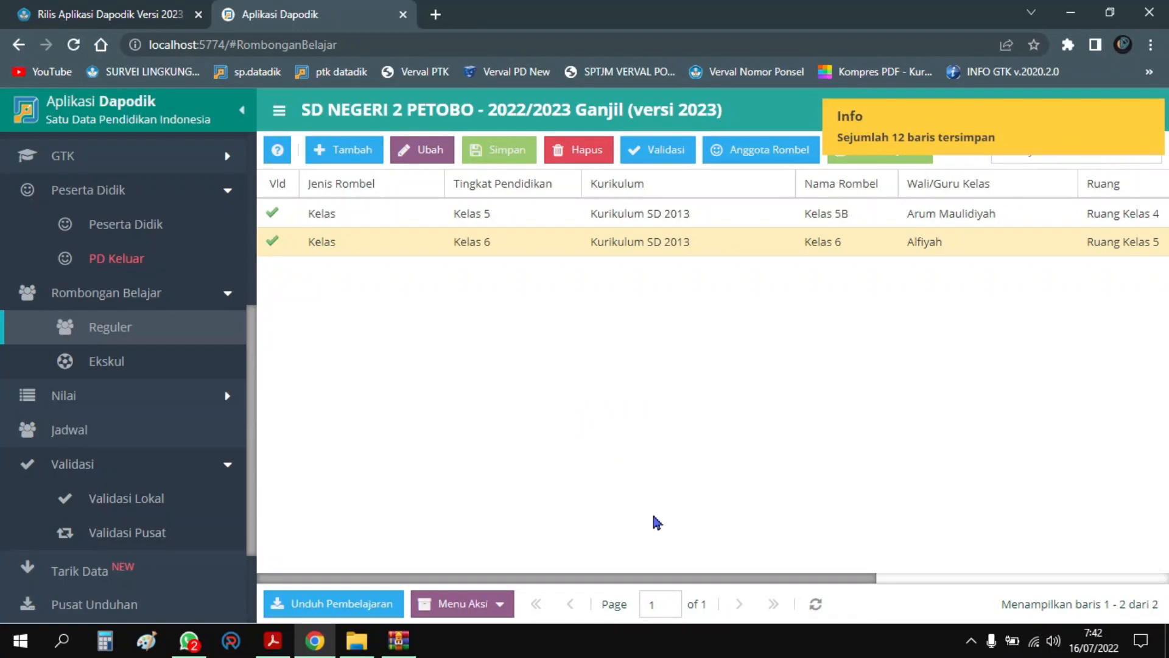
Examine the Kelas 5B row's class teacher, room and other columns, and return to Validasi Lokal.
{"action": "left_click_drag", "start_coordinate": [707, 580], "coordinate": [611, 556]}
{"action": "left_click", "coordinate": [522, 220]}
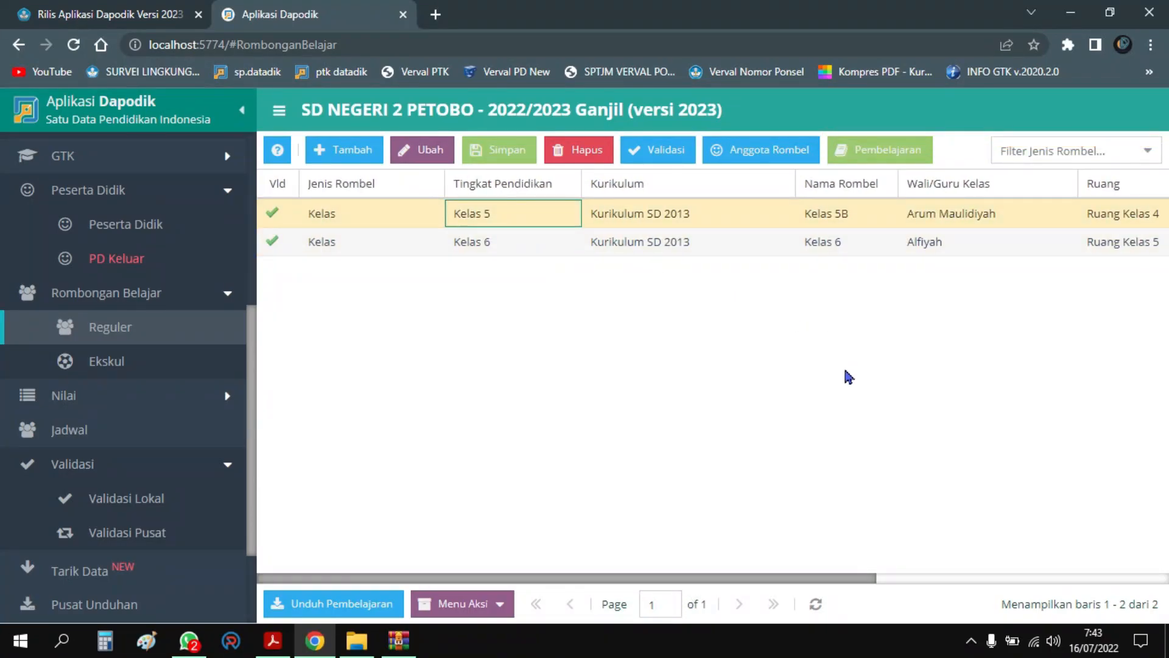
{"action": "left_click_drag", "start_coordinate": [705, 580], "coordinate": [897, 523]}
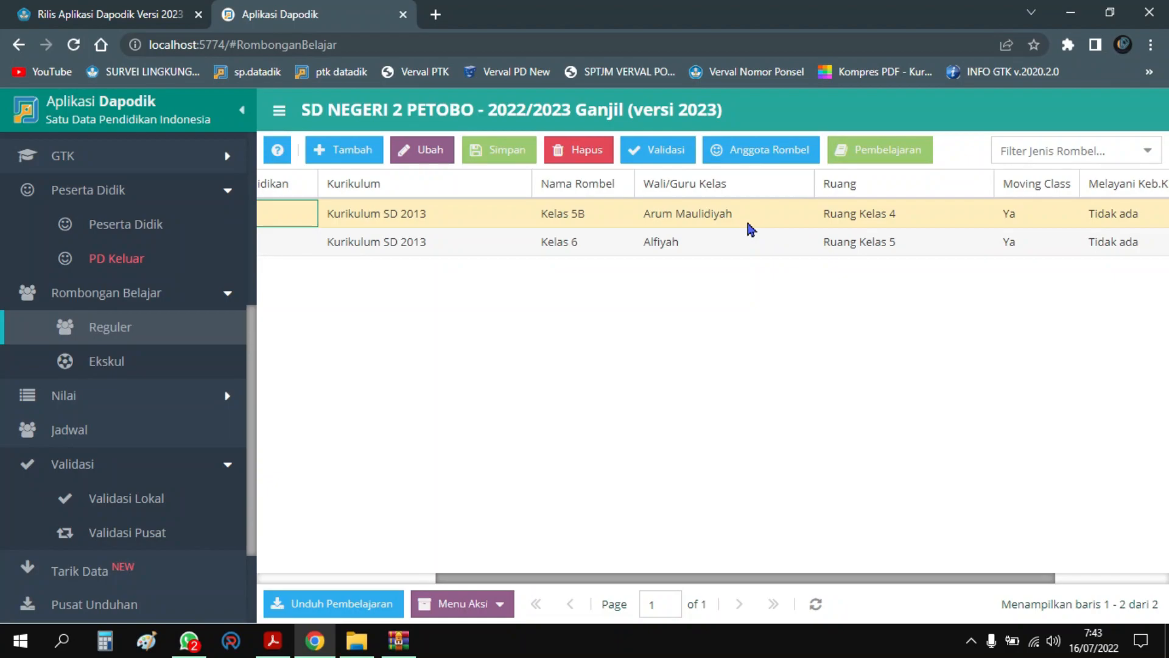
{"action": "left_click", "coordinate": [906, 217]}
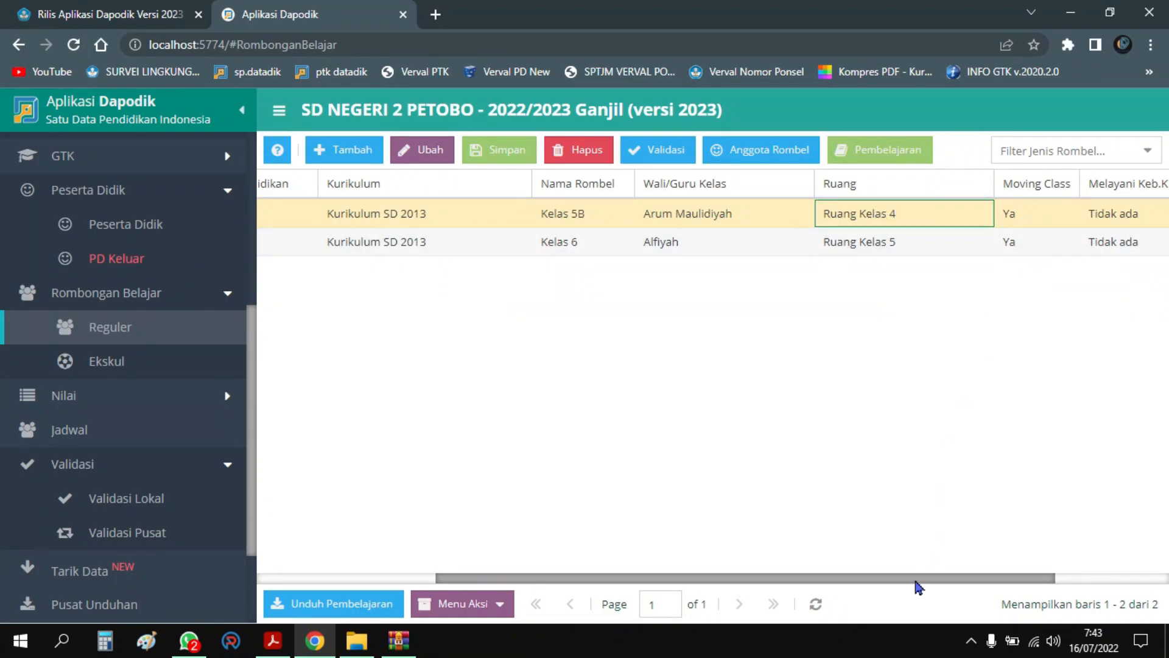
{"action": "left_click_drag", "start_coordinate": [919, 579], "coordinate": [540, 538]}
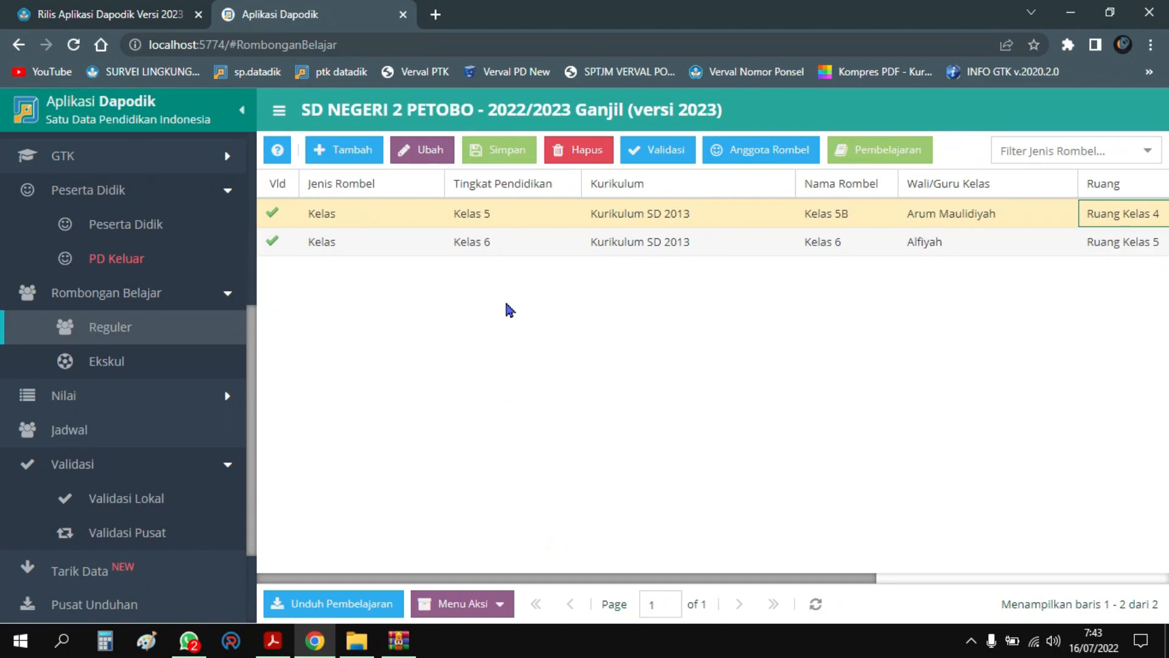
{"action": "left_click", "coordinate": [165, 498]}
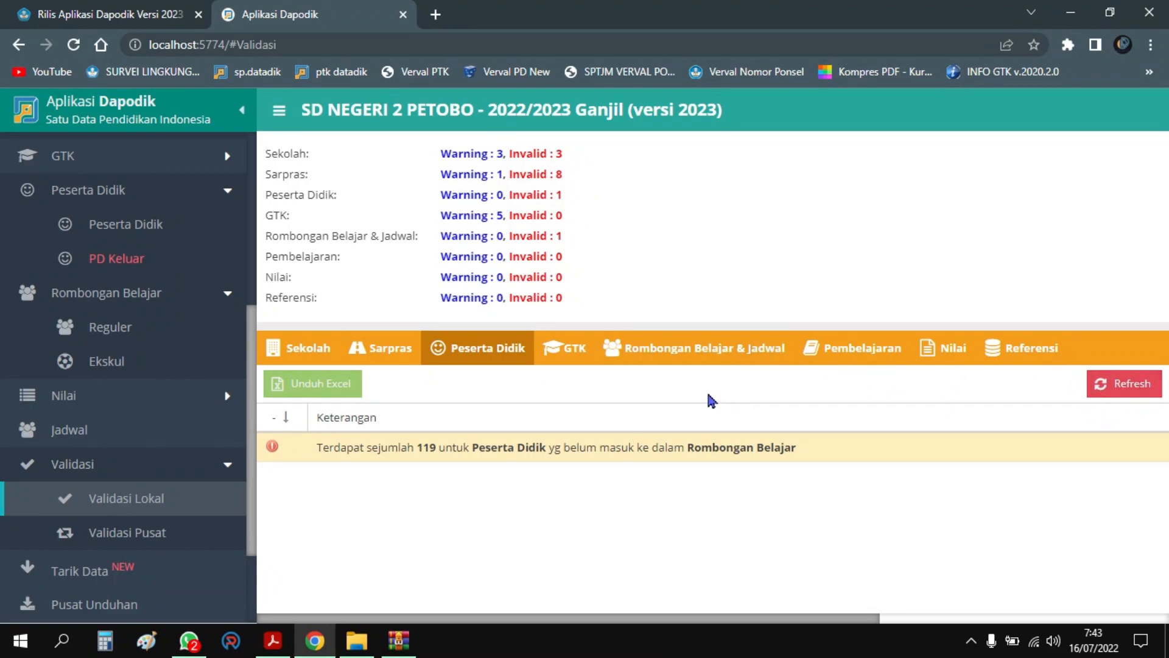
Refresh the local validation for Peserta Didik and for Rombongan Belajar & Jadwal, and read the class group entries listed.
{"action": "left_click", "coordinate": [1127, 390]}
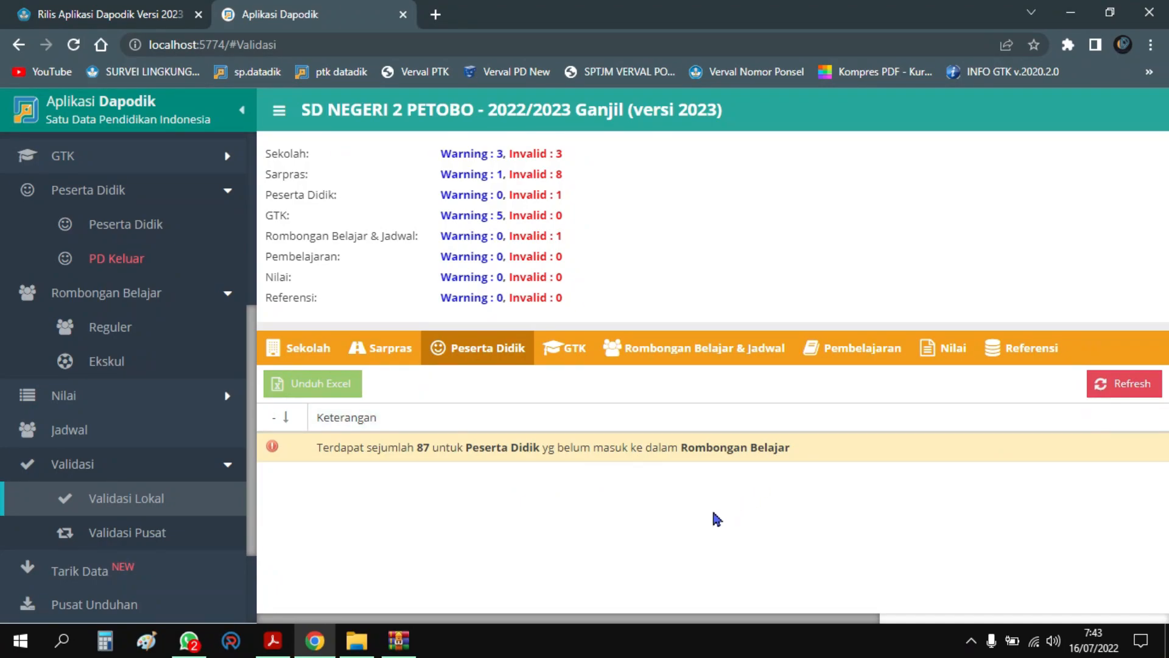
{"action": "left_click", "coordinate": [708, 360]}
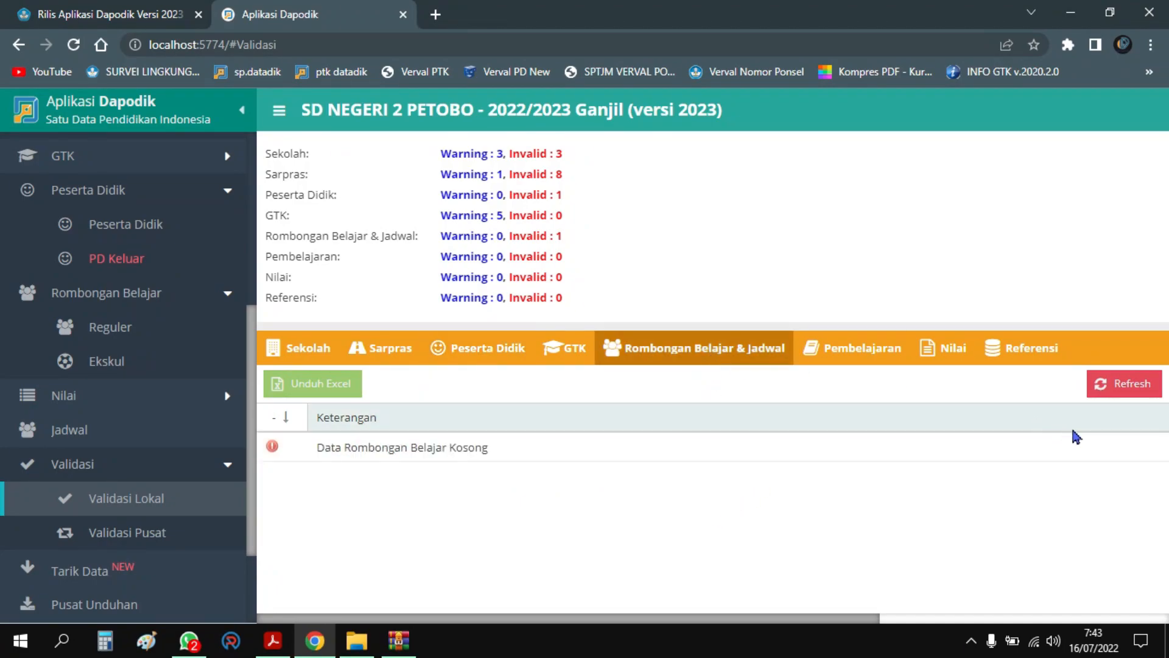
{"action": "left_click", "coordinate": [1123, 390]}
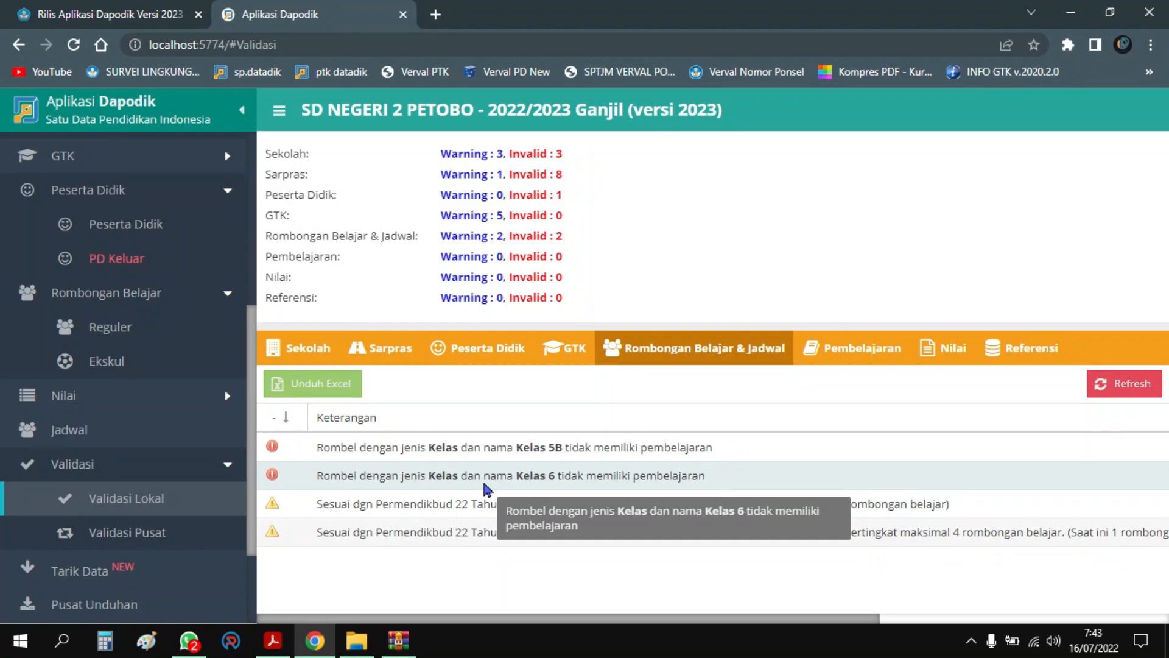
{"action": "left_click", "coordinate": [664, 477]}
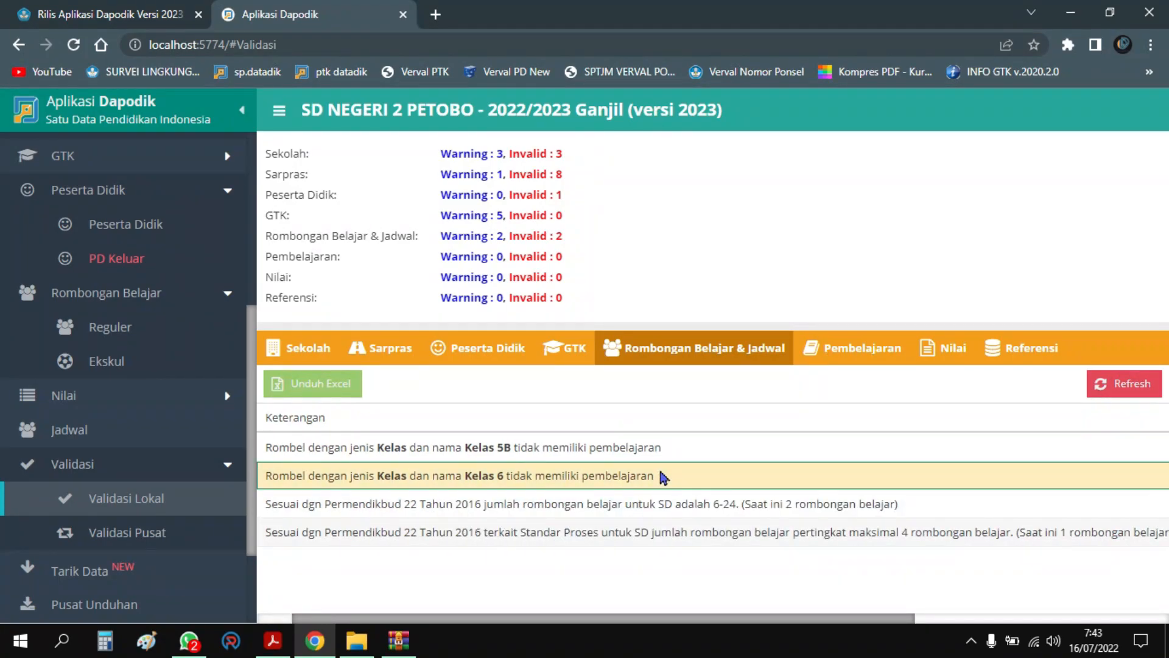
{"action": "left_click_drag", "start_coordinate": [641, 620], "coordinate": [386, 595]}
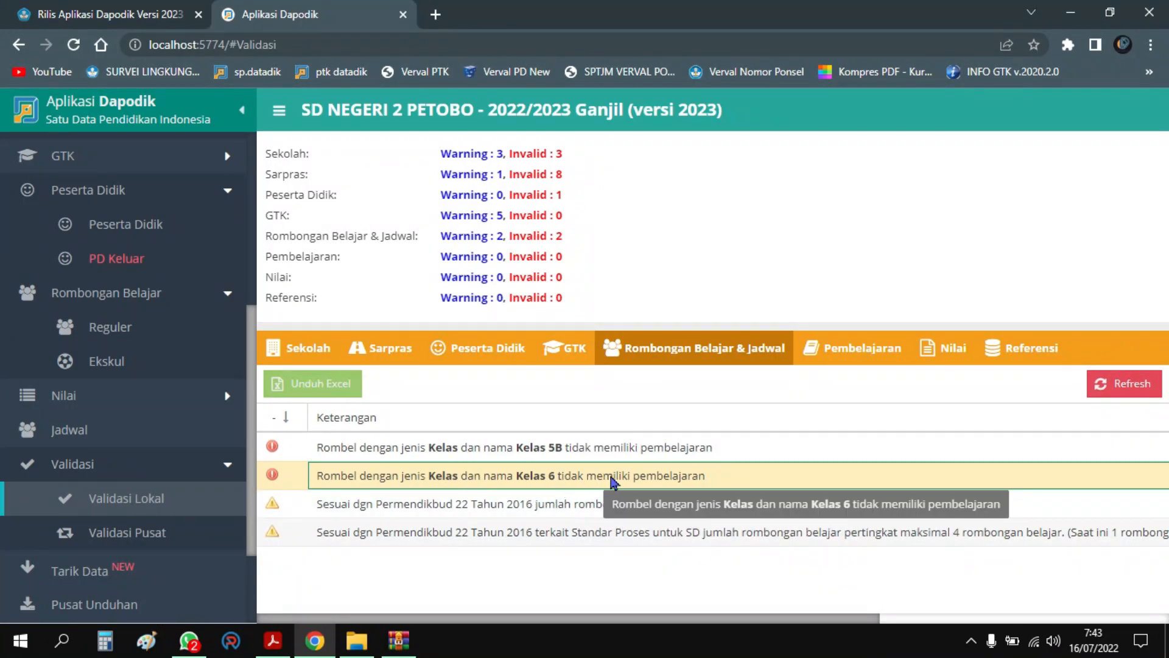
Open the Pembelajaran list of the Kelas 6 group in Reguler and look through its subjects.
{"action": "left_click", "coordinate": [141, 330]}
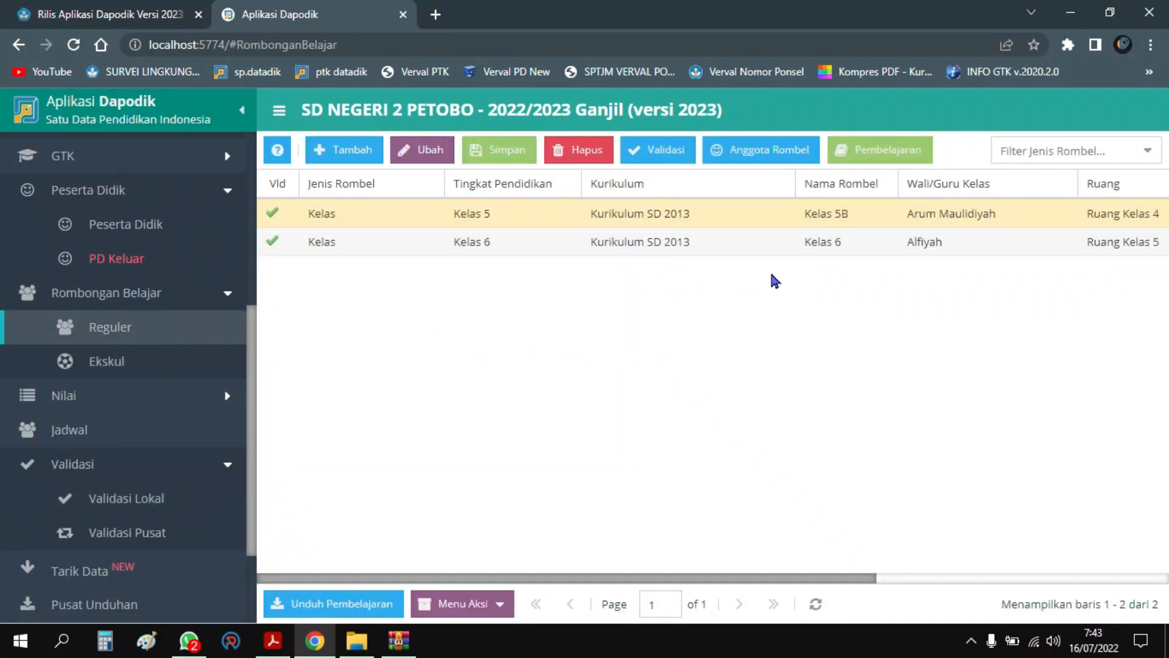
{"action": "left_click", "coordinate": [790, 249]}
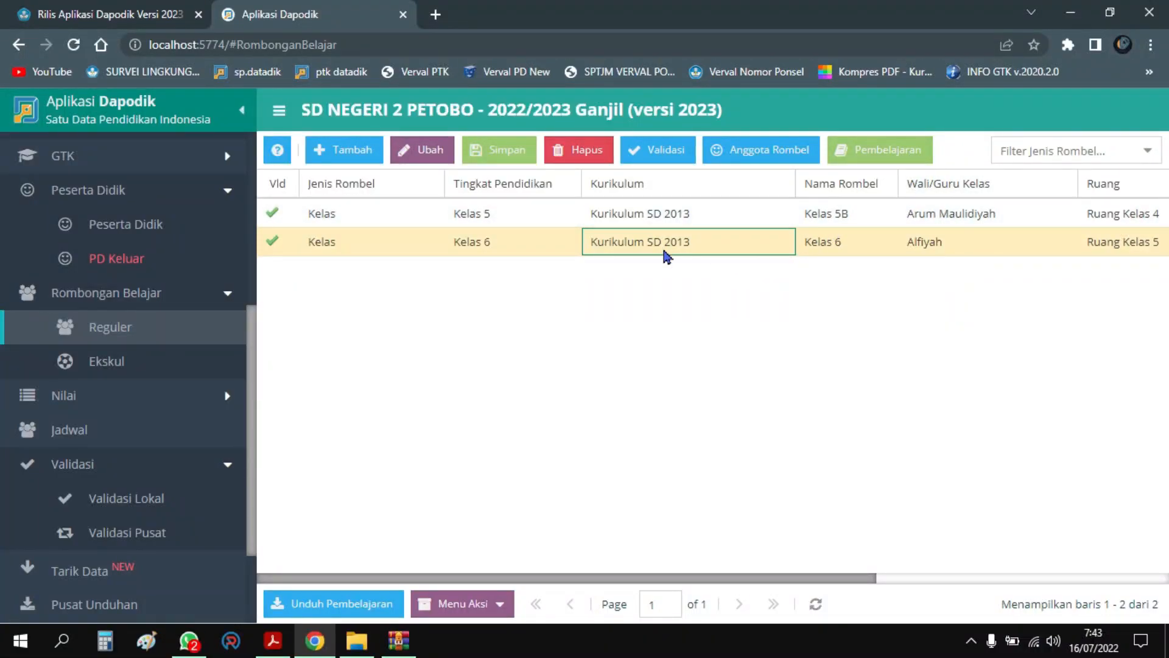
{"action": "left_click", "coordinate": [920, 152]}
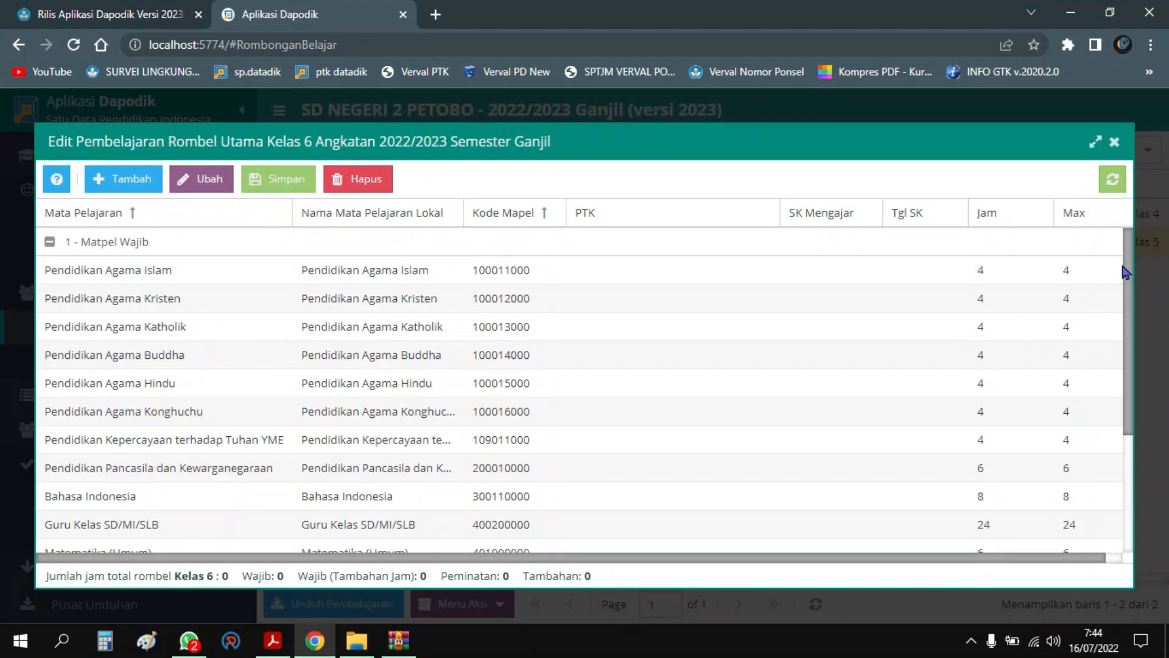
{"action": "scroll", "coordinate": [1125, 272], "scroll_direction": "down", "scroll_amount": 3}
{"action": "scroll", "coordinate": [1075, 237], "scroll_direction": "up", "scroll_amount": 3}
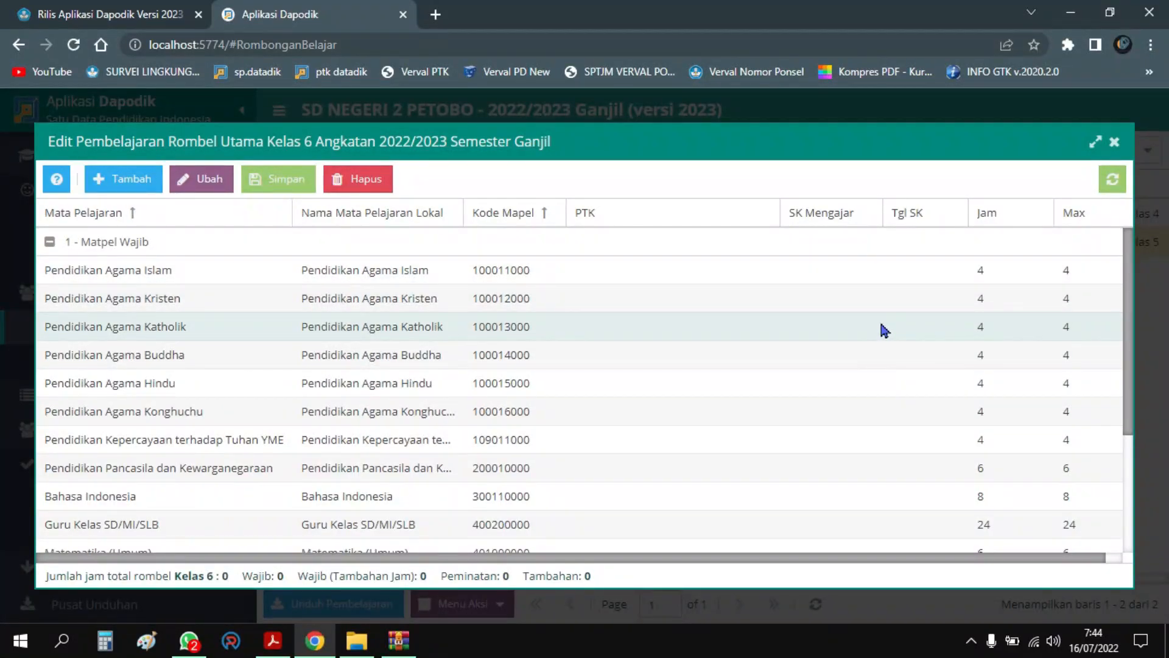
{"action": "scroll", "coordinate": [883, 329], "scroll_direction": "down", "scroll_amount": 3}
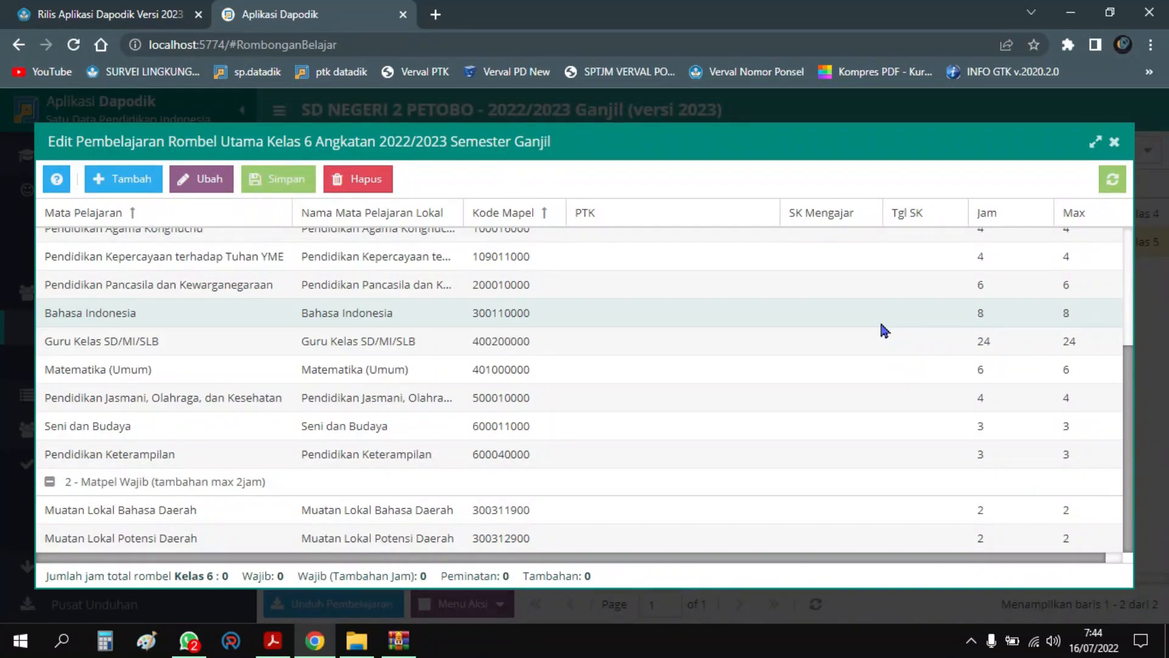
Try to choose a PTK for the Guru Kelas SD/MI/SLB subject of Kelas 6, and close the Pembelajaran window.
{"action": "left_click", "coordinate": [627, 350]}
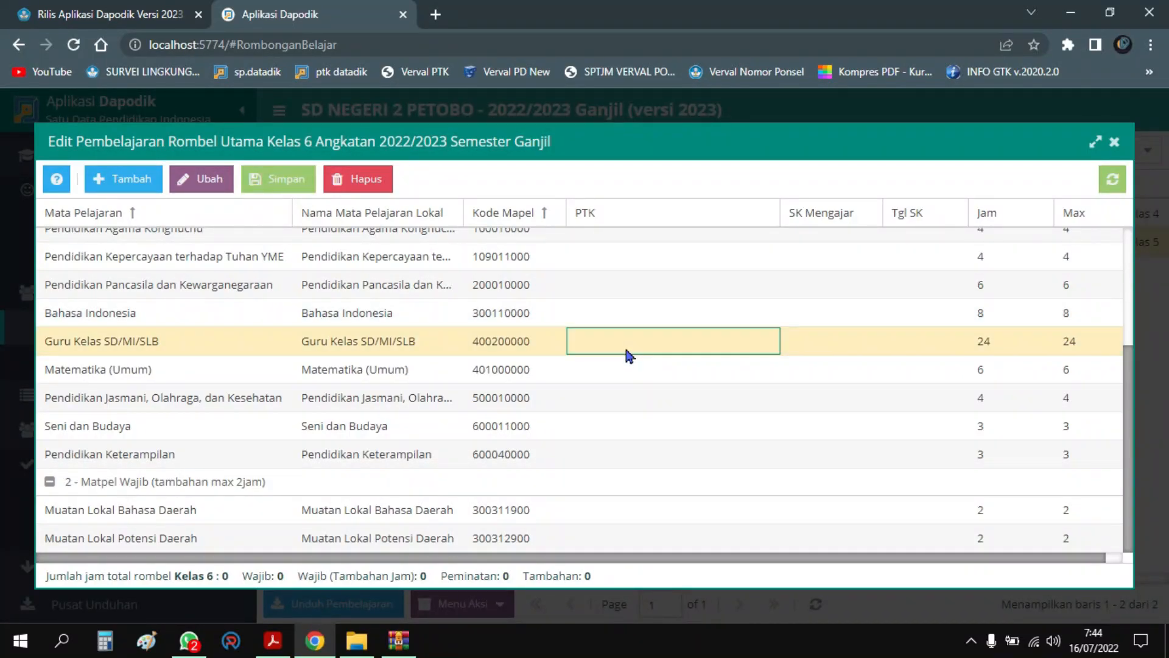
{"action": "left_click", "coordinate": [765, 344]}
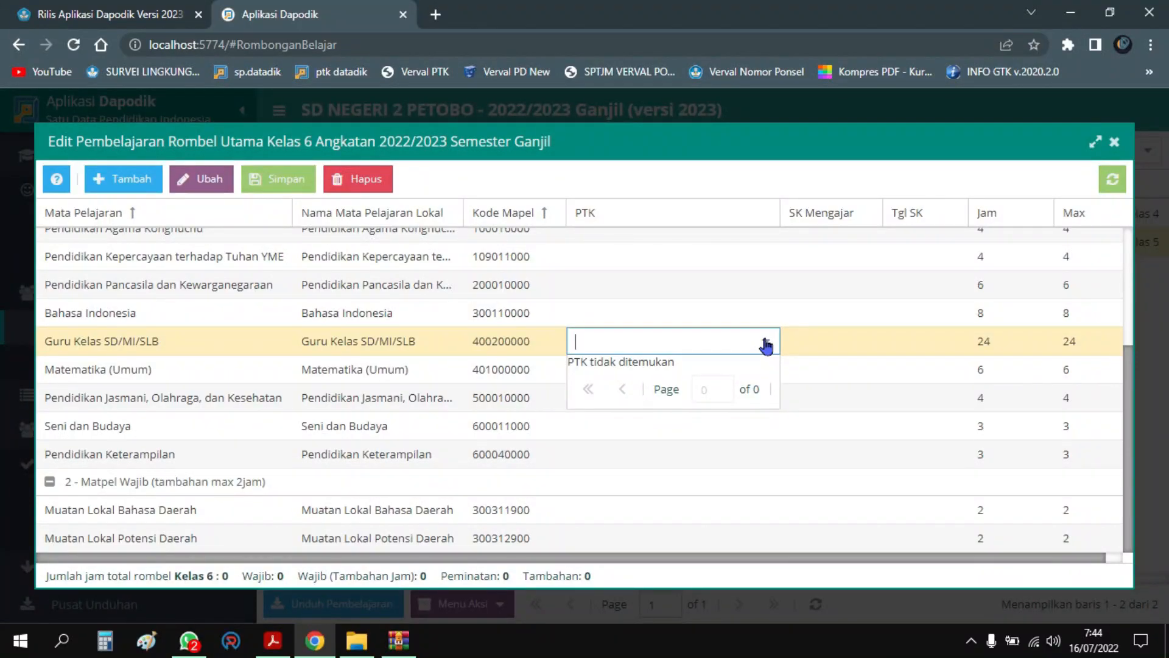
{"action": "left_click", "coordinate": [767, 345]}
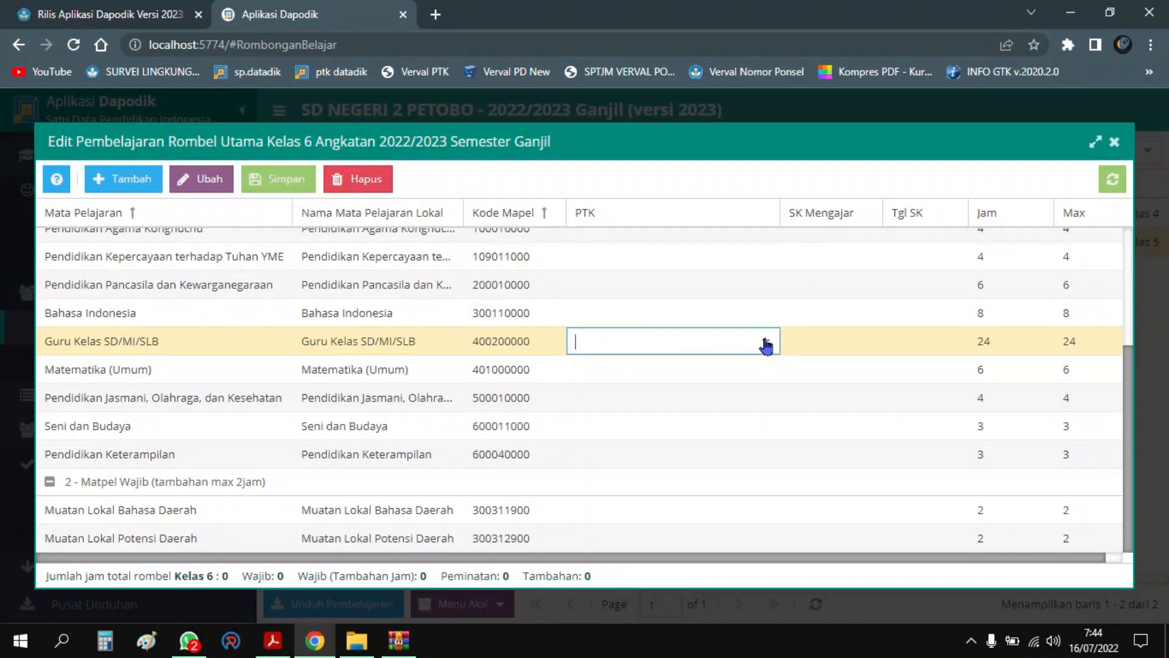
{"action": "left_click", "coordinate": [767, 345]}
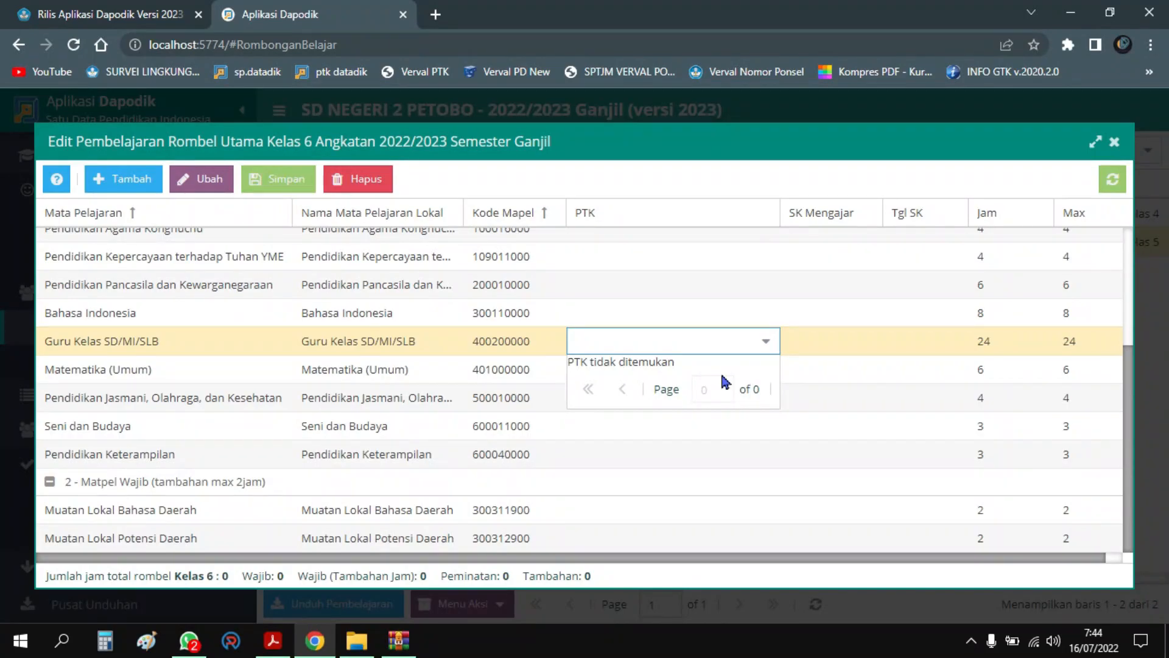
{"action": "left_click", "coordinate": [766, 344]}
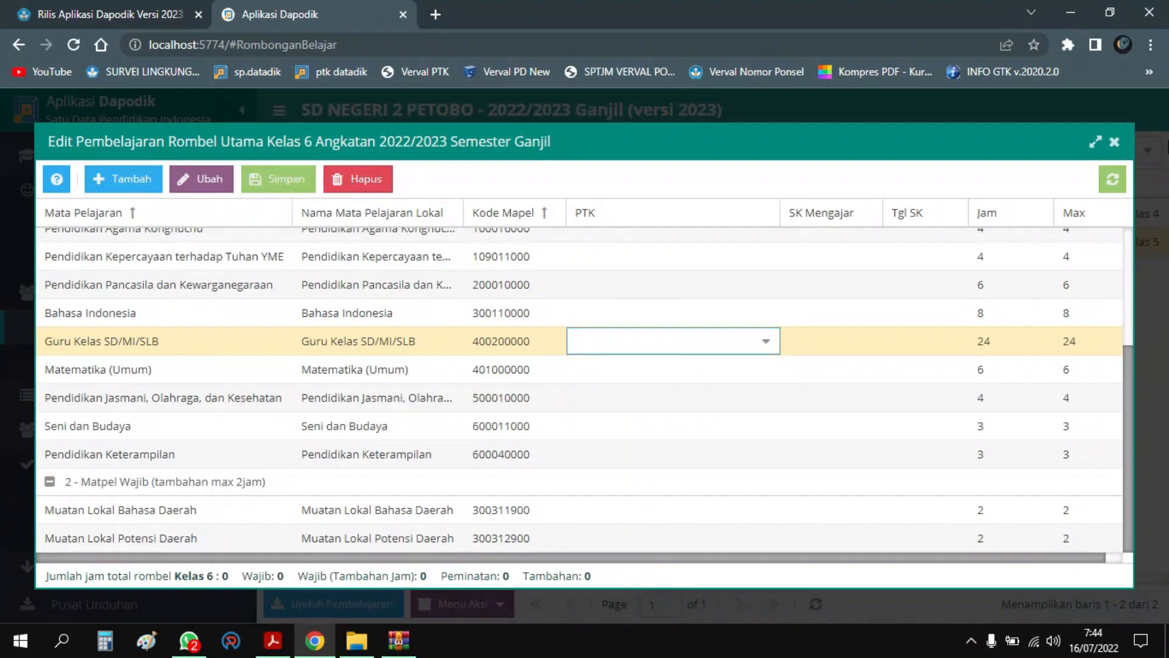
{"action": "left_click", "coordinate": [1115, 141]}
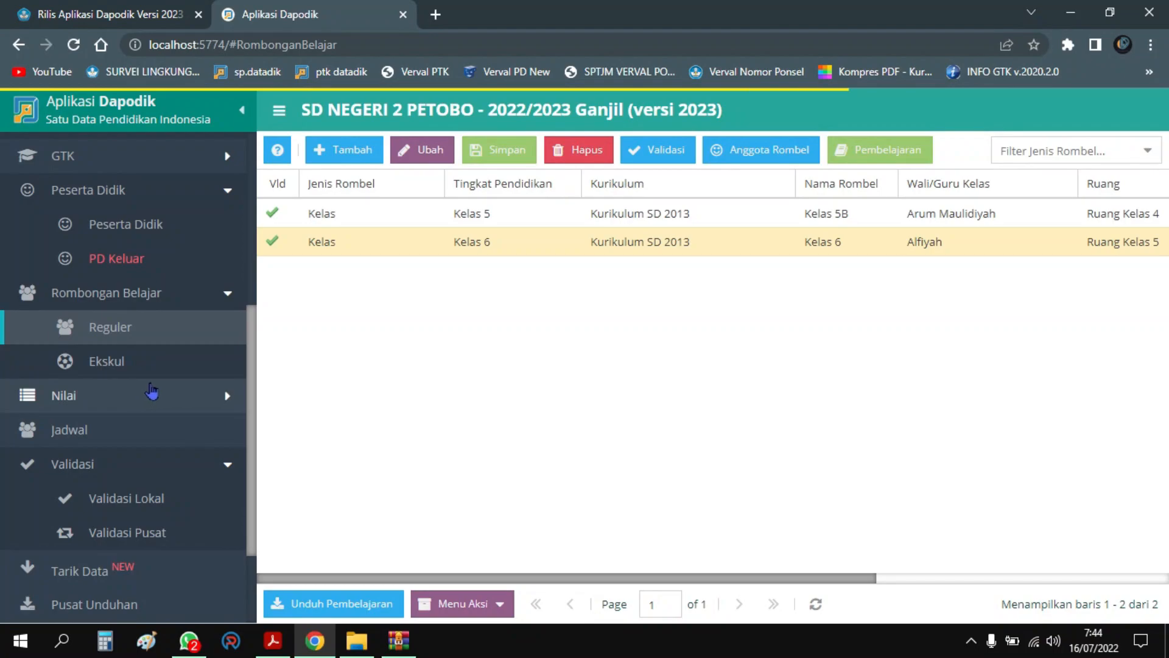
In the GTK Guru data, run Salin Penugasan to copy all PTK assignments from TA 2021/2022 and accept the confirmation.
{"action": "scroll", "coordinate": [173, 371], "scroll_direction": "down", "scroll_amount": 3}
{"action": "scroll", "coordinate": [177, 382], "scroll_direction": "up", "scroll_amount": 5}
{"action": "scroll", "coordinate": [175, 375], "scroll_direction": "up", "scroll_amount": 5}
{"action": "scroll", "coordinate": [175, 375], "scroll_direction": "down", "scroll_amount": 3}
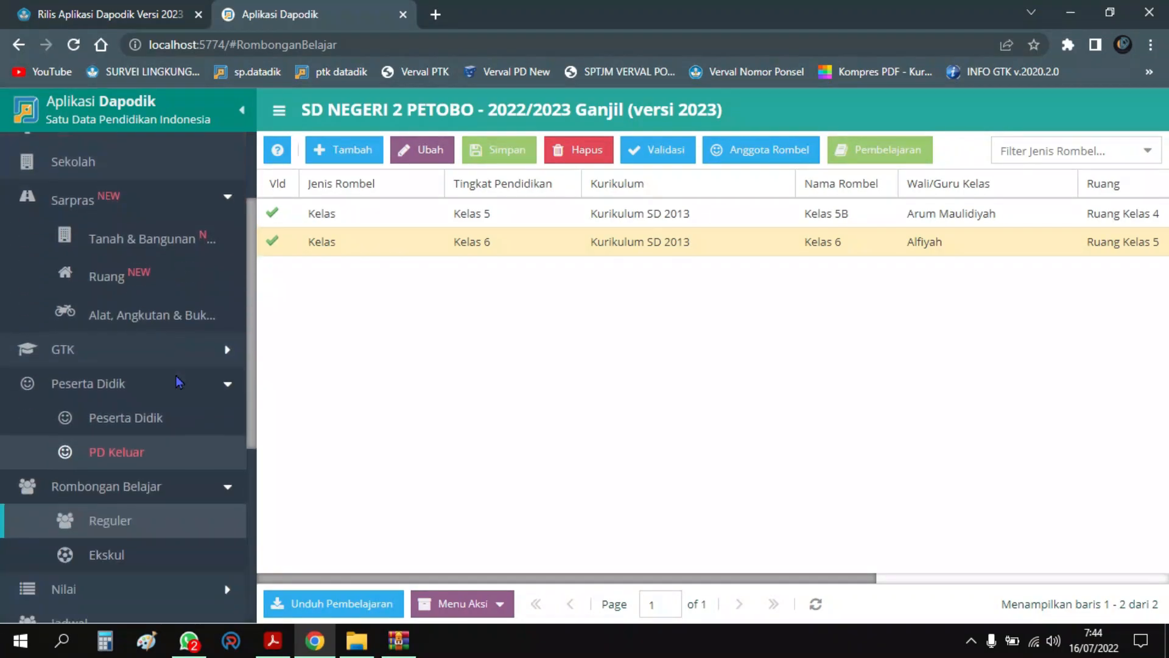
{"action": "left_click", "coordinate": [197, 336]}
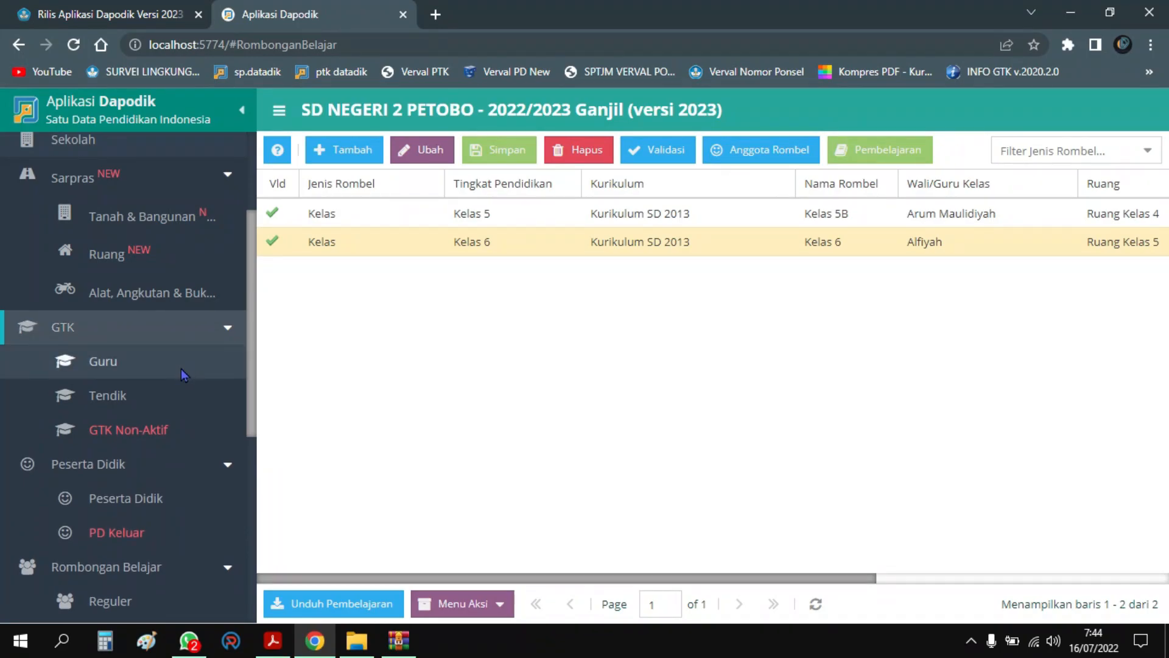
{"action": "left_click", "coordinate": [181, 369]}
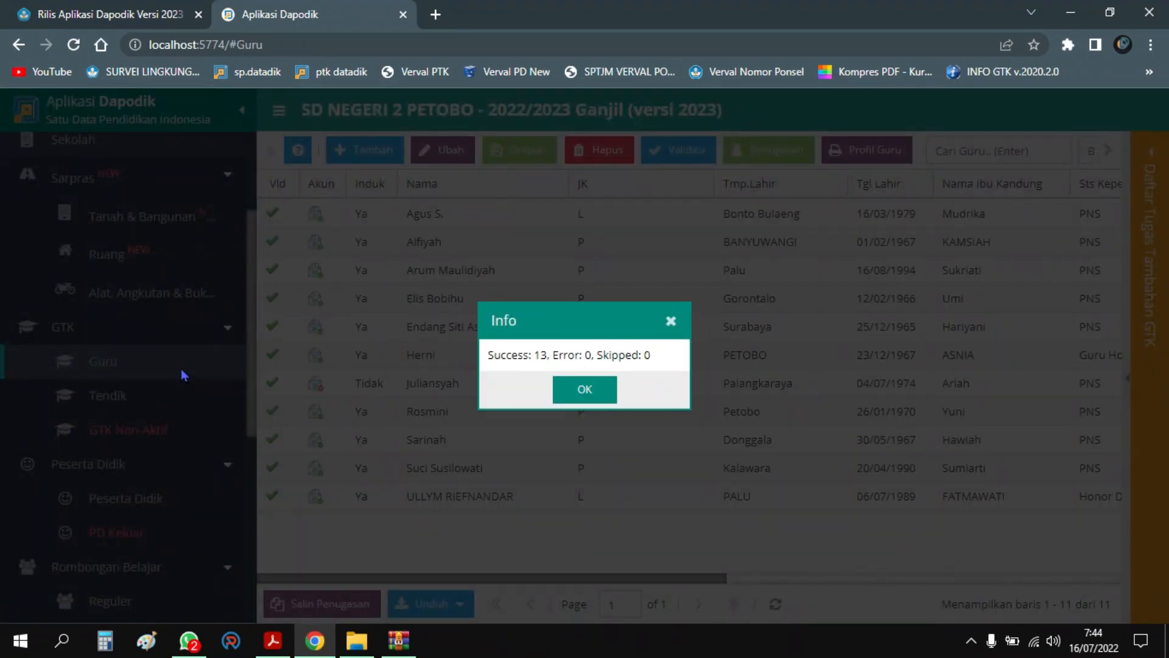
{"action": "left_click", "coordinate": [574, 392]}
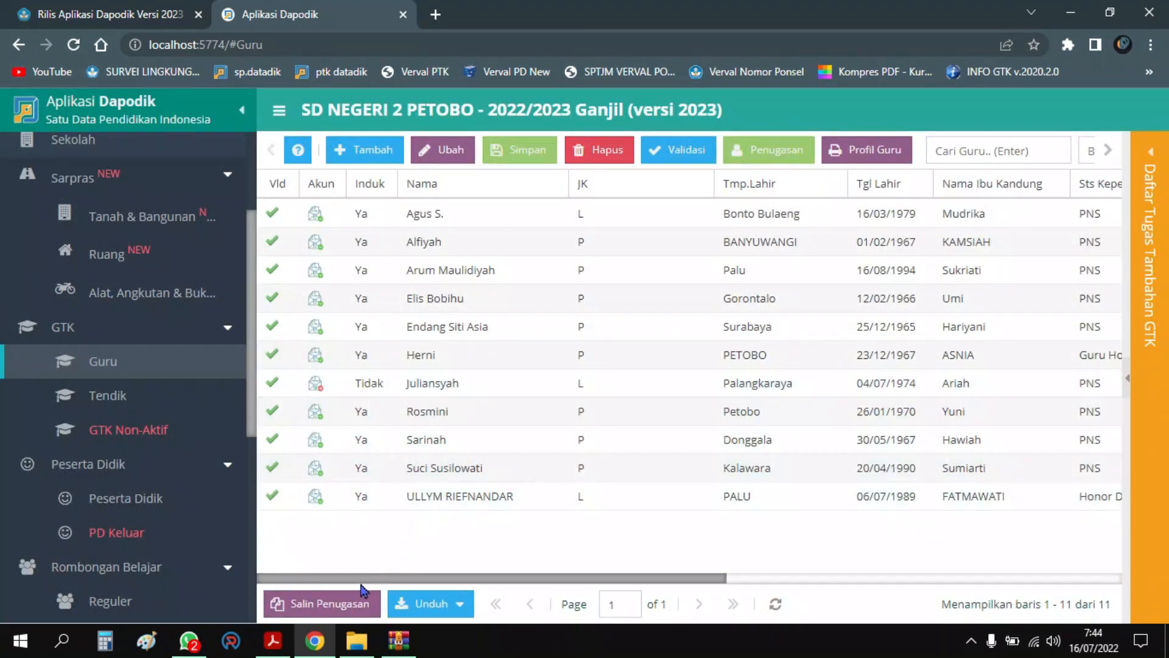
{"action": "left_click", "coordinate": [338, 609]}
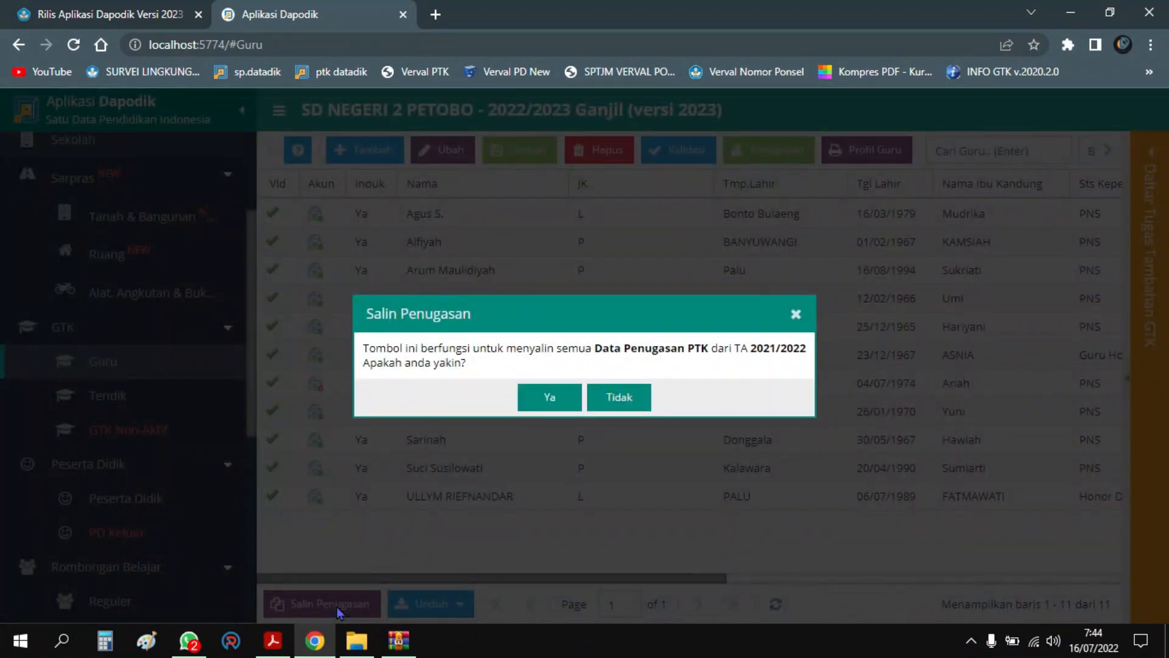
{"action": "left_click", "coordinate": [564, 407]}
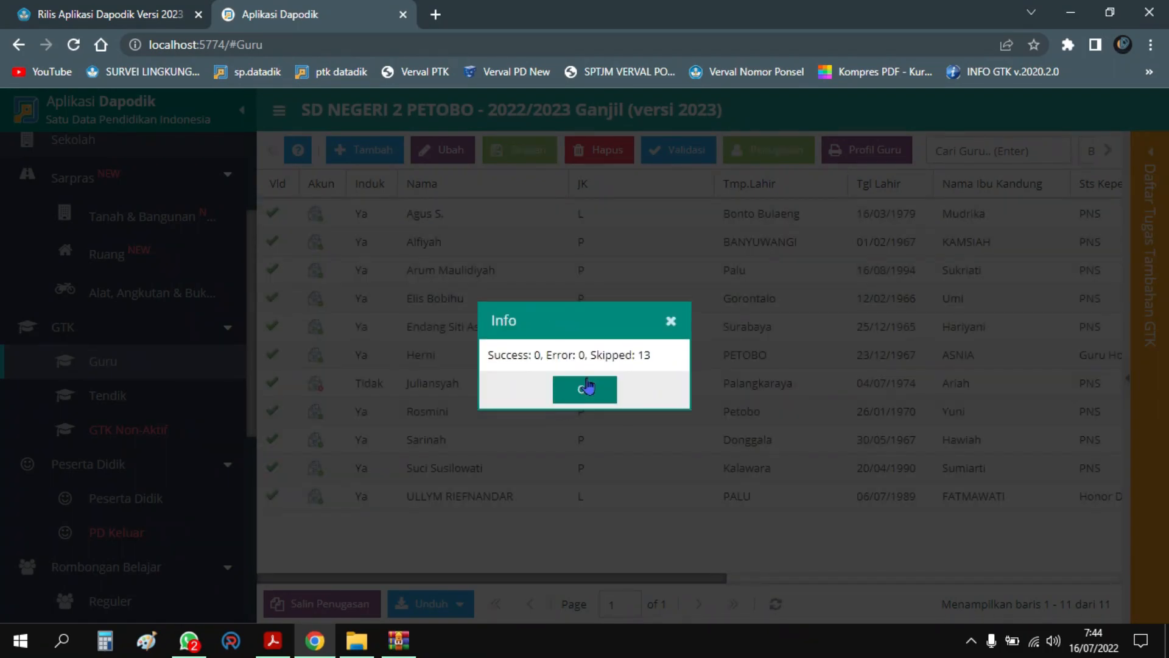
{"action": "left_click", "coordinate": [587, 386]}
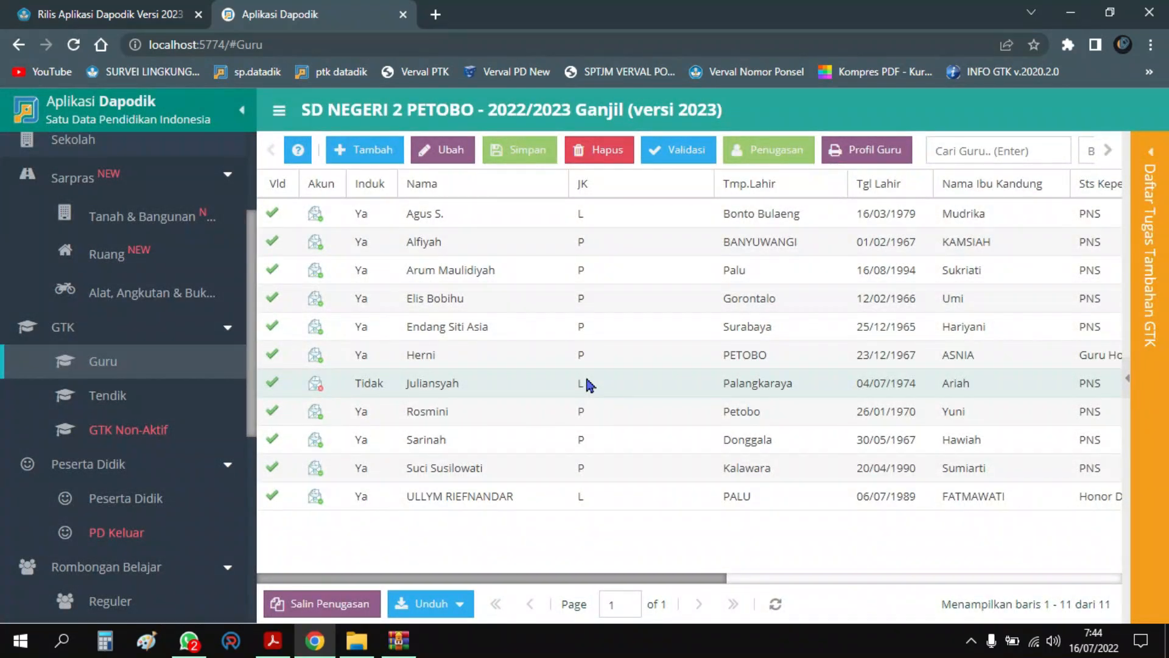
Return to the Reguler class groups, reload the table and open the Pembelajaran list of Kelas 6.
{"action": "scroll", "coordinate": [152, 365], "scroll_direction": "down", "scroll_amount": 5}
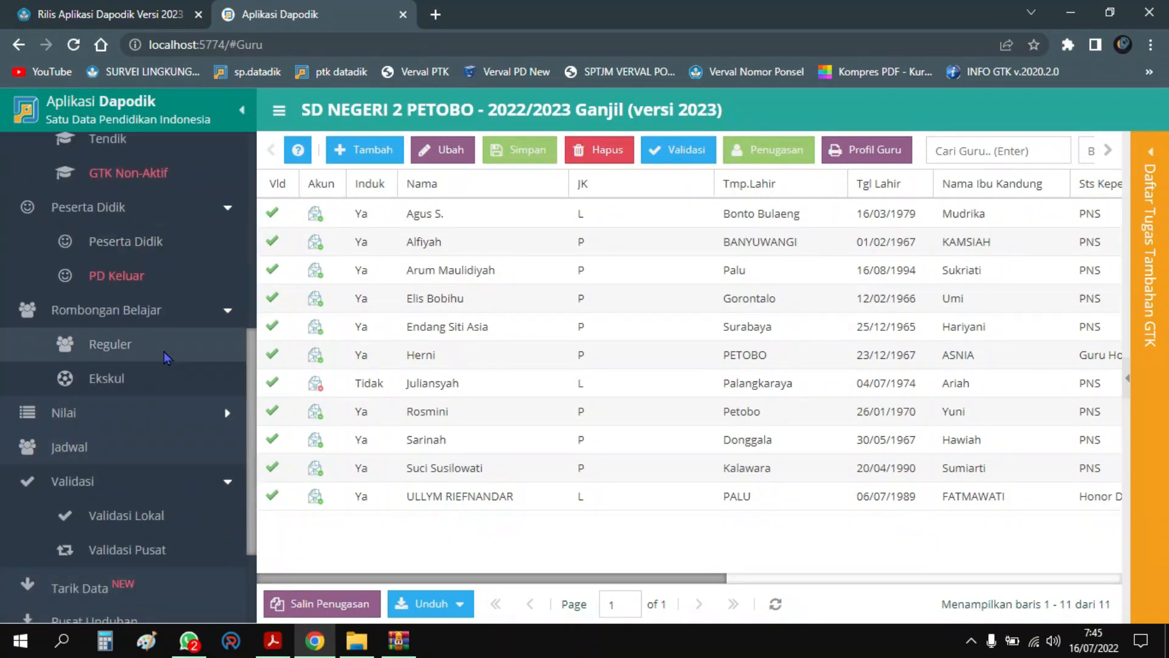
{"action": "left_click", "coordinate": [196, 352]}
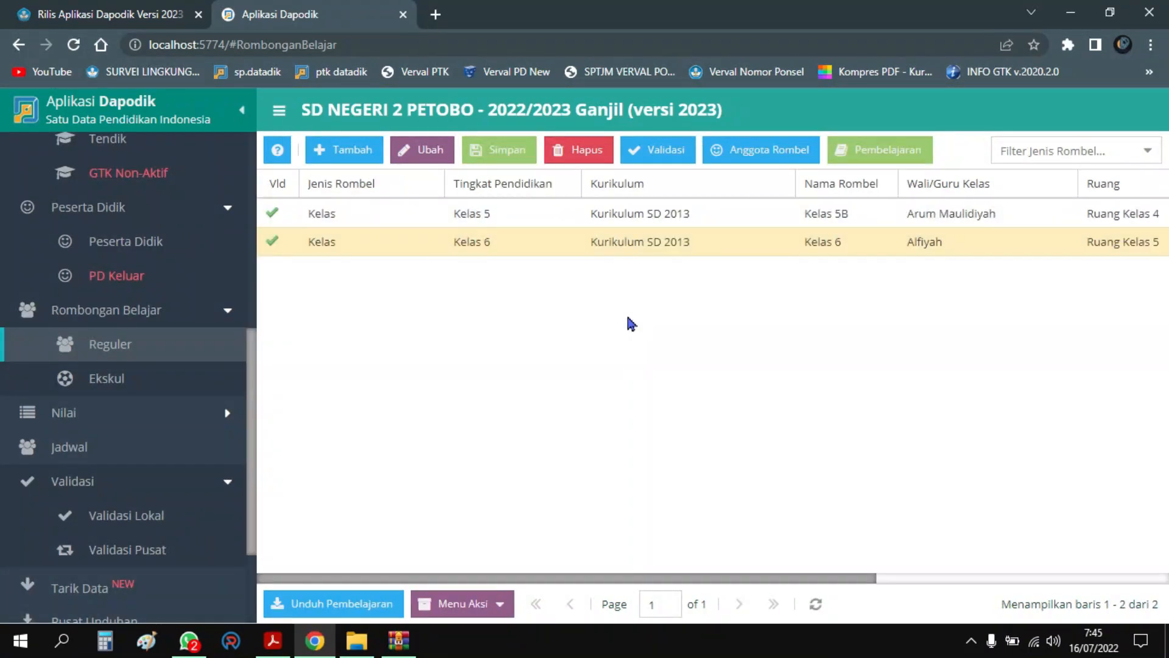
{"action": "left_click", "coordinate": [815, 604]}
{"action": "left_click", "coordinate": [953, 251]}
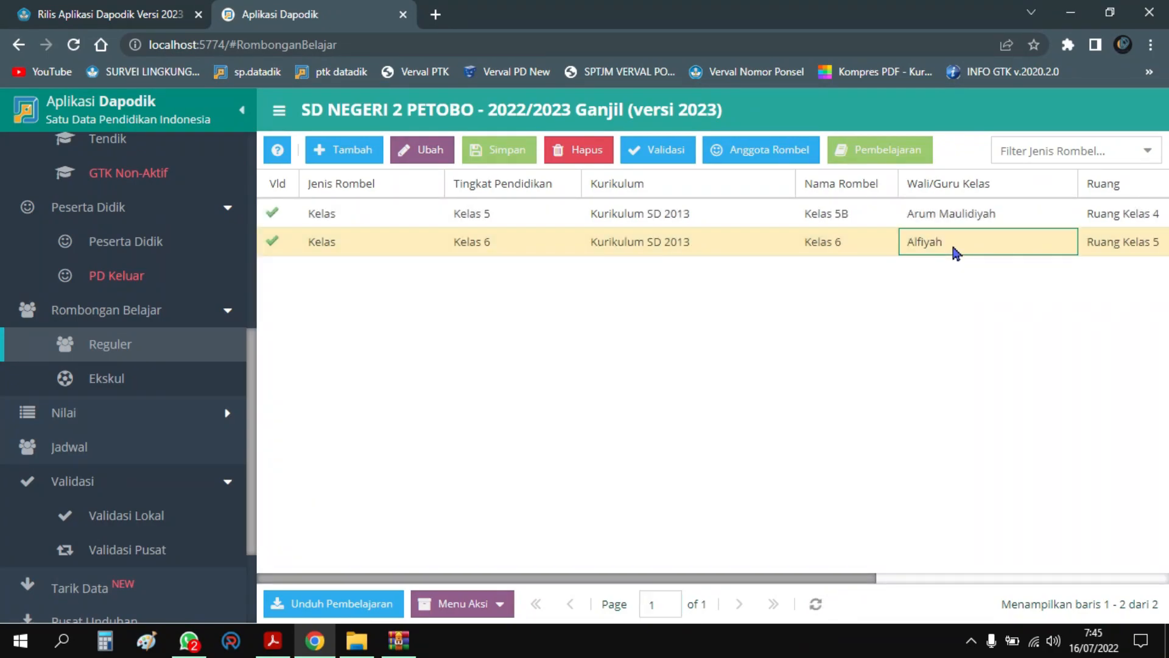
{"action": "left_click", "coordinate": [904, 151]}
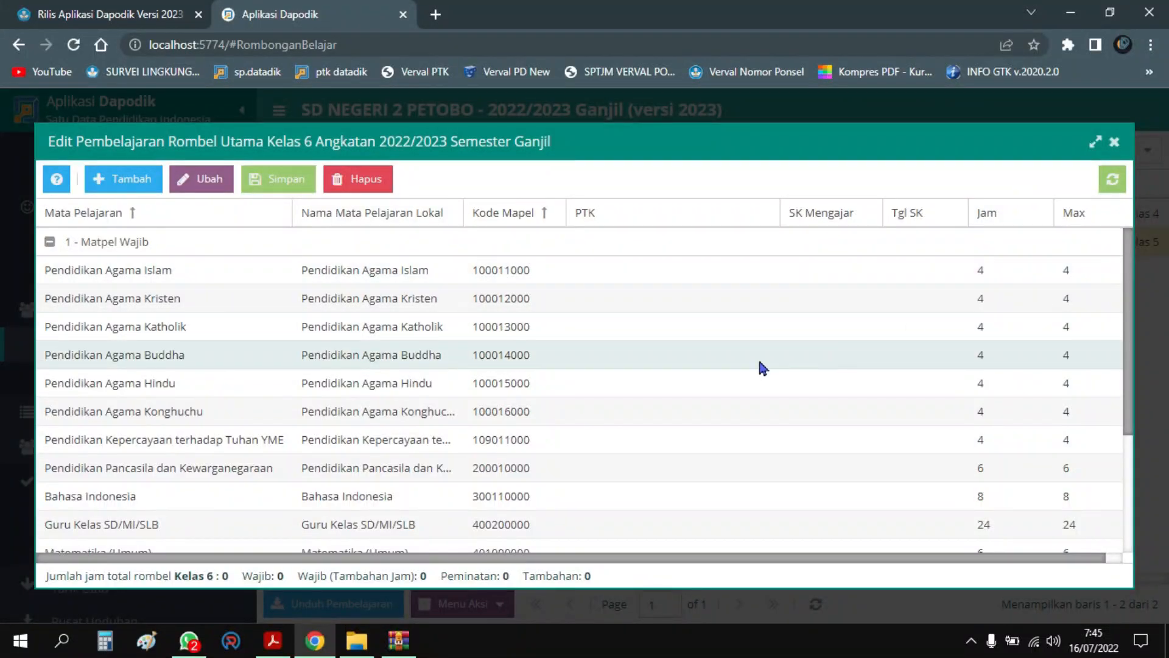
Assign the second-to-last teacher in the PTK list to the Guru Kelas SD/MI/SLB subject of Kelas 6.
{"action": "scroll", "coordinate": [725, 378], "scroll_direction": "down", "scroll_amount": 1}
{"action": "scroll", "coordinate": [734, 396], "scroll_direction": "down", "scroll_amount": 1}
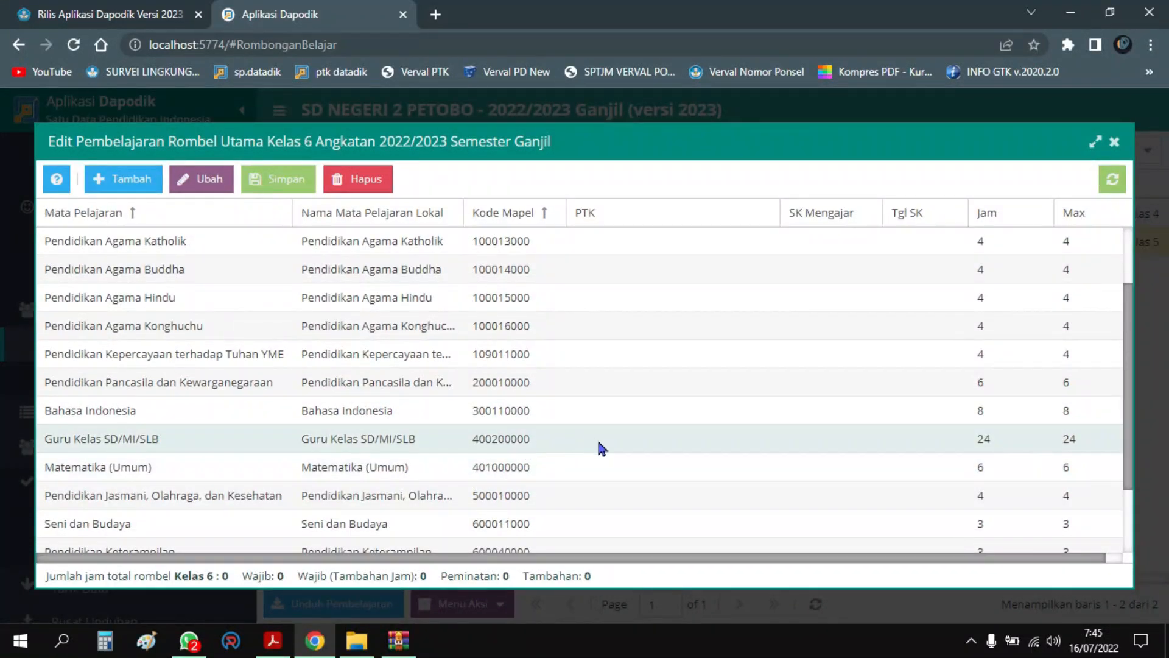
{"action": "left_click", "coordinate": [644, 449]}
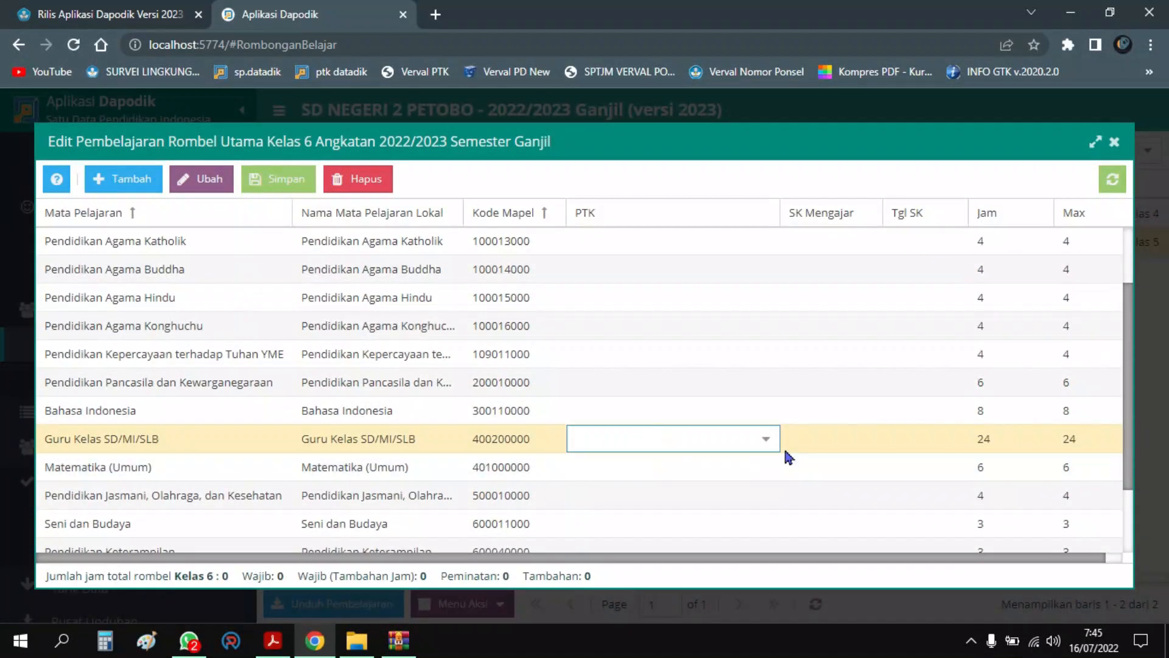
{"action": "left_click", "coordinate": [765, 441]}
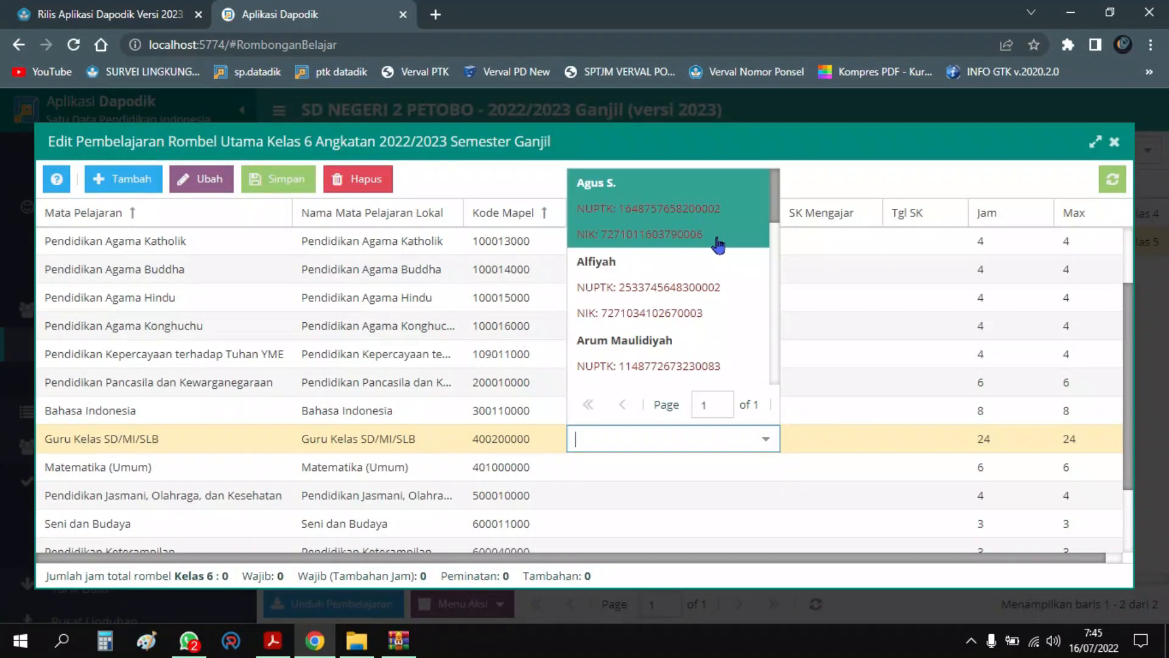
{"action": "scroll", "coordinate": [717, 245], "scroll_direction": "down", "scroll_amount": 5}
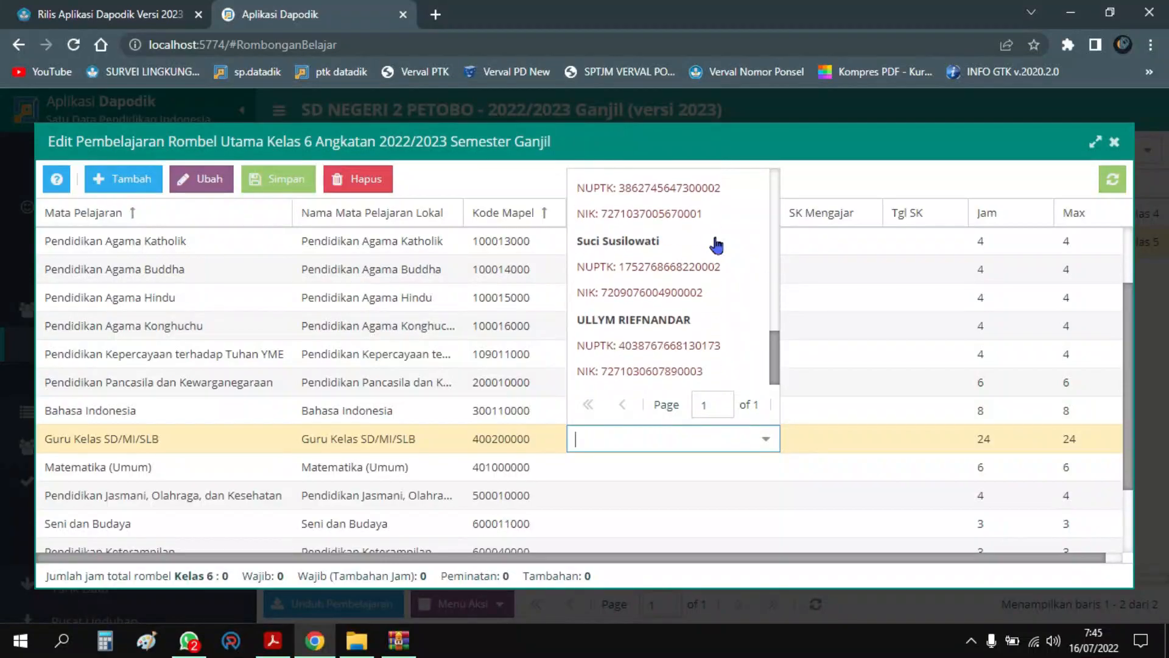
{"action": "left_click", "coordinate": [721, 298]}
Enter HK.5 as the SK Mengajar of the Guru Kelas SD/MI/SLB subject.
{"action": "left_click", "coordinate": [854, 447]}
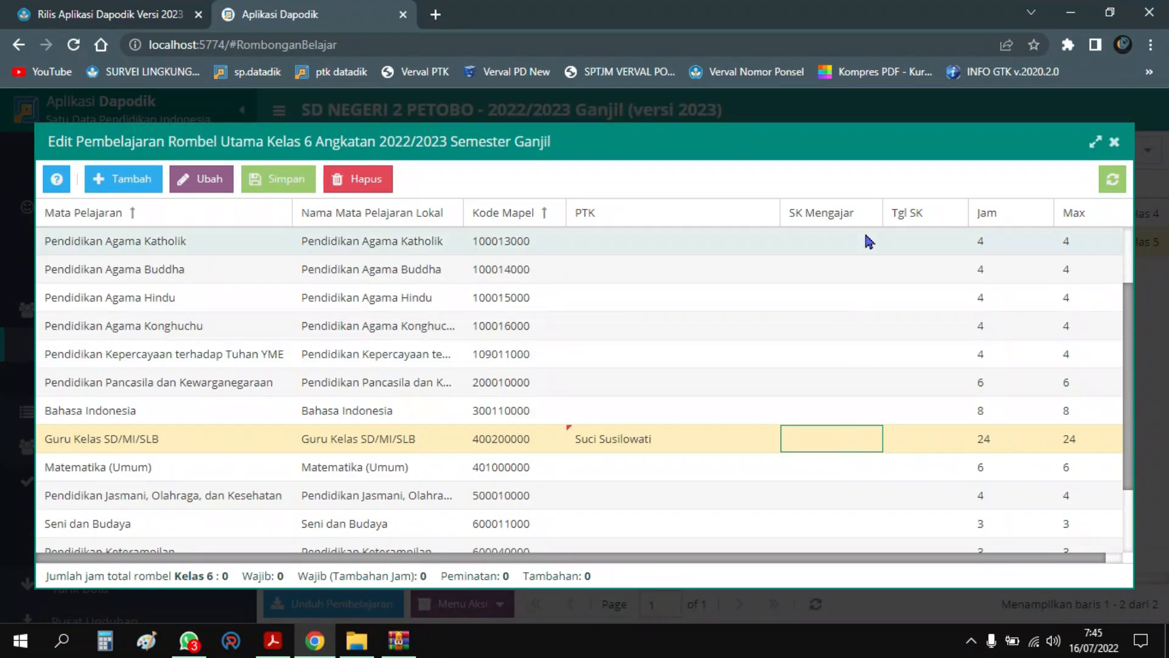
{"action": "left_click", "coordinate": [840, 433]}
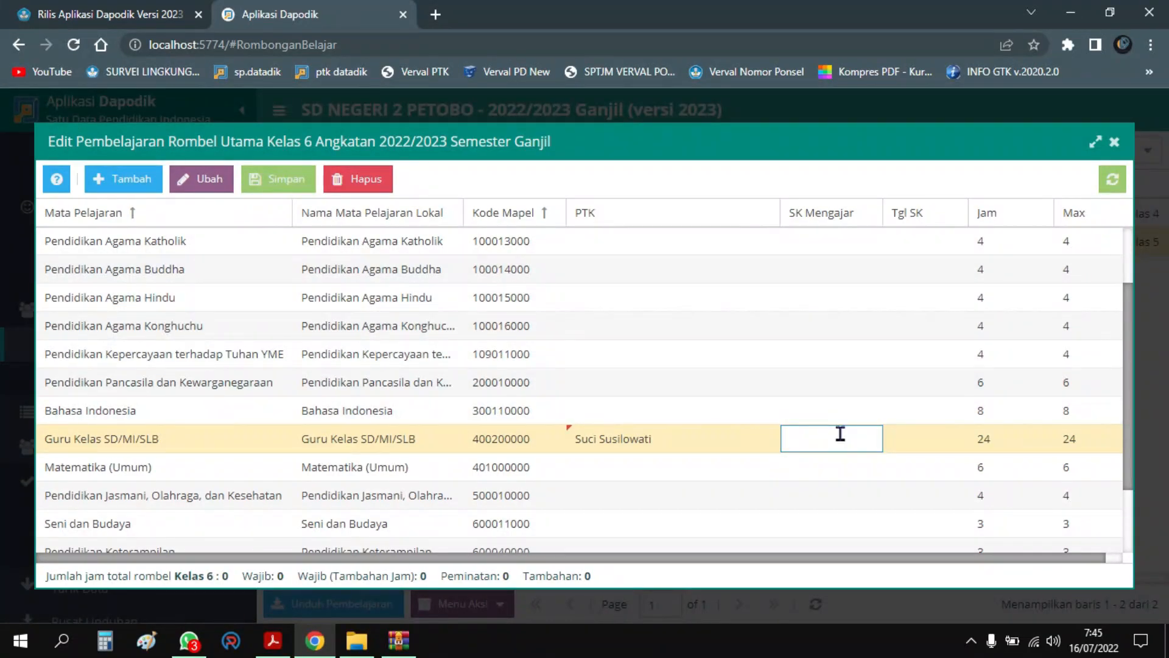
{"action": "type", "text": "HK.5"}
{"action": "key", "text": "Tab"}
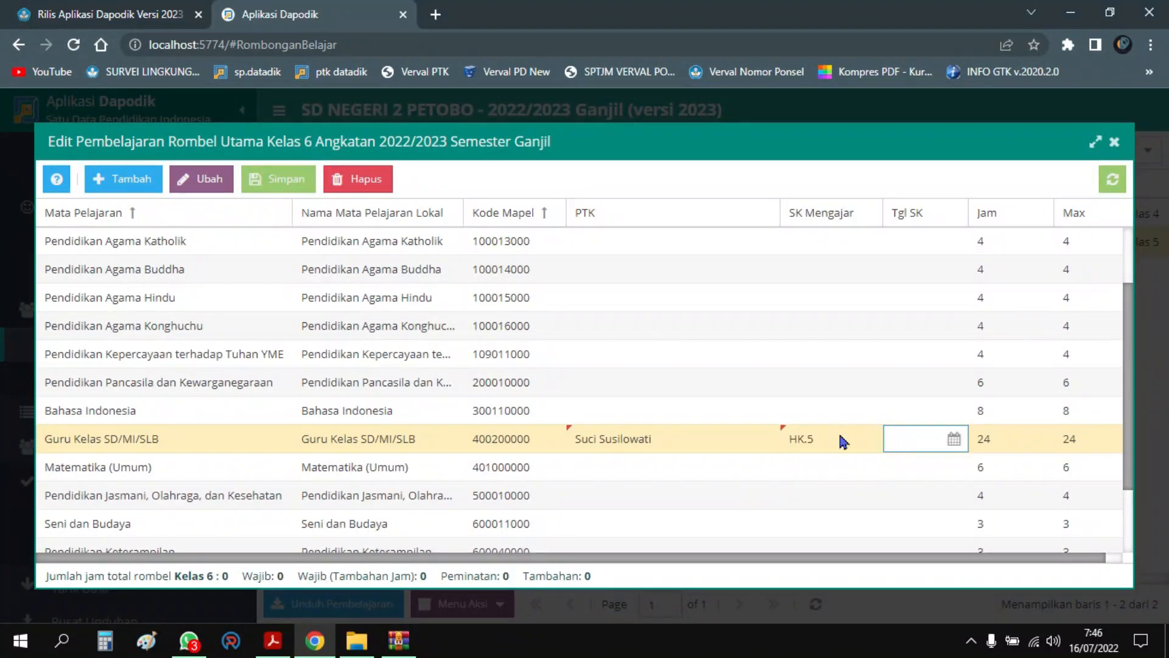
Set the Tgl SK of the Guru Kelas SD/MI/SLB subject to 12/07/2022, save it and close the Kelas 6 Pembelajaran list.
{"action": "type", "text": "1"}
{"action": "double_click", "coordinate": [926, 444]}
{"action": "left_click", "coordinate": [955, 442]}
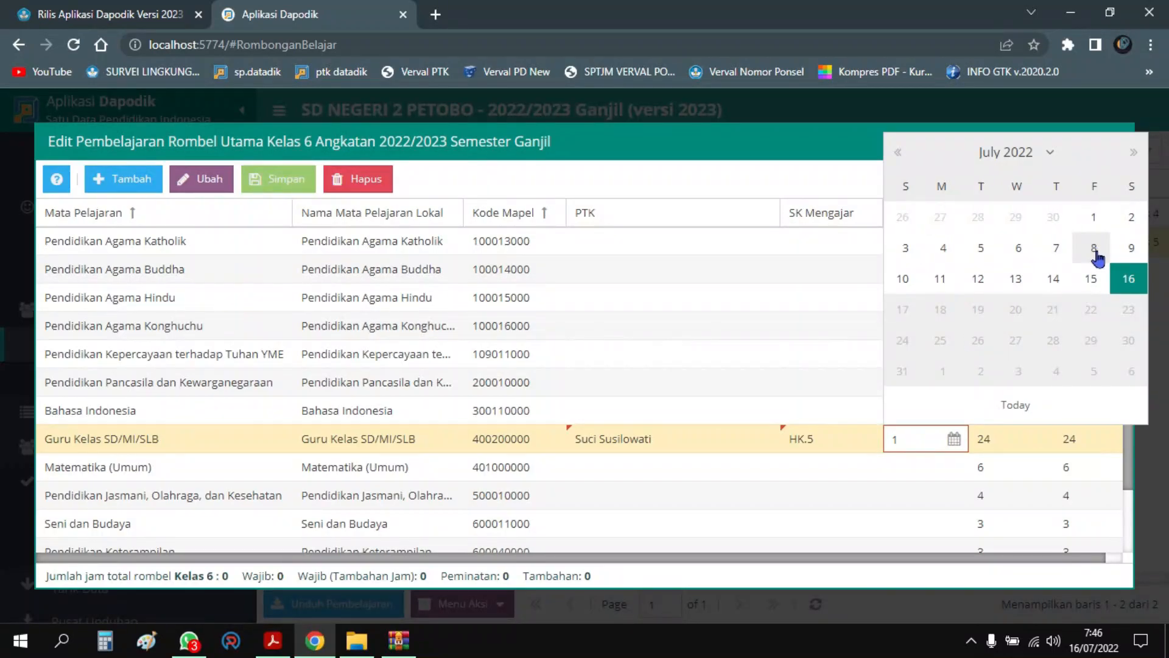
{"action": "left_click", "coordinate": [977, 283]}
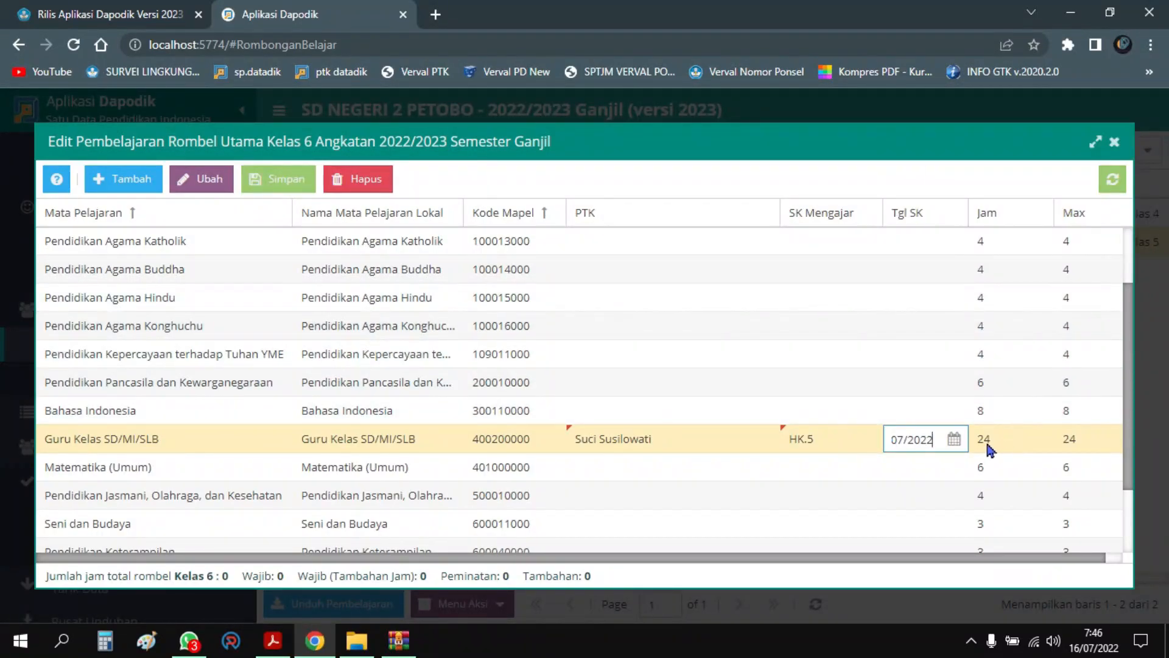
{"action": "left_click", "coordinate": [281, 190]}
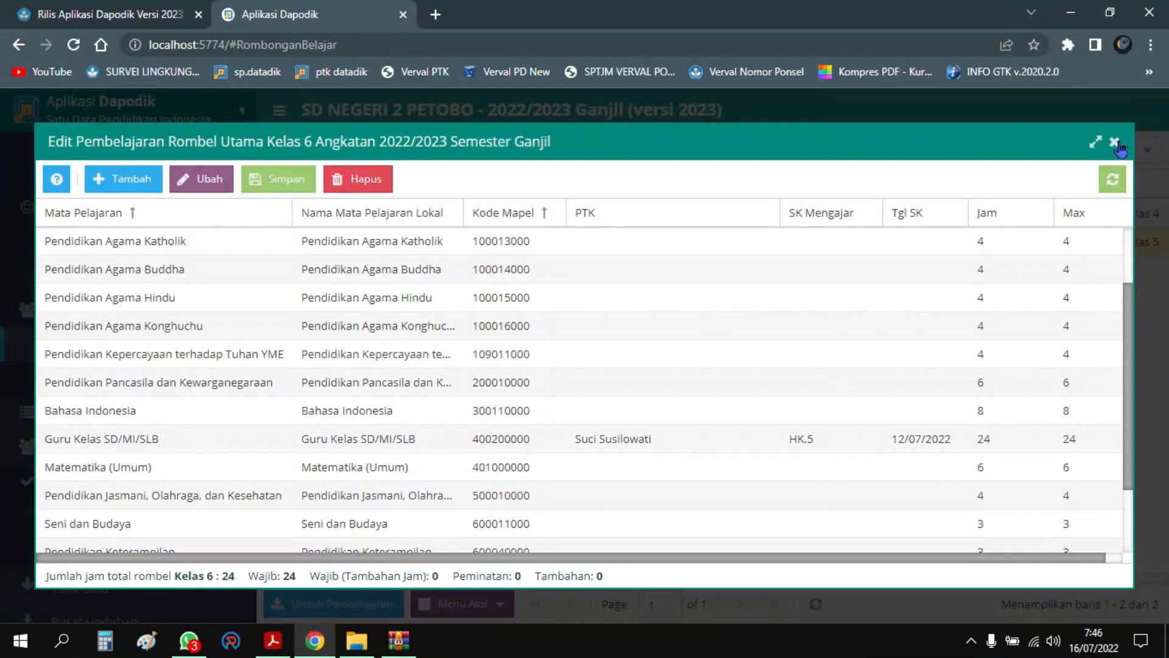
{"action": "left_click", "coordinate": [1120, 145]}
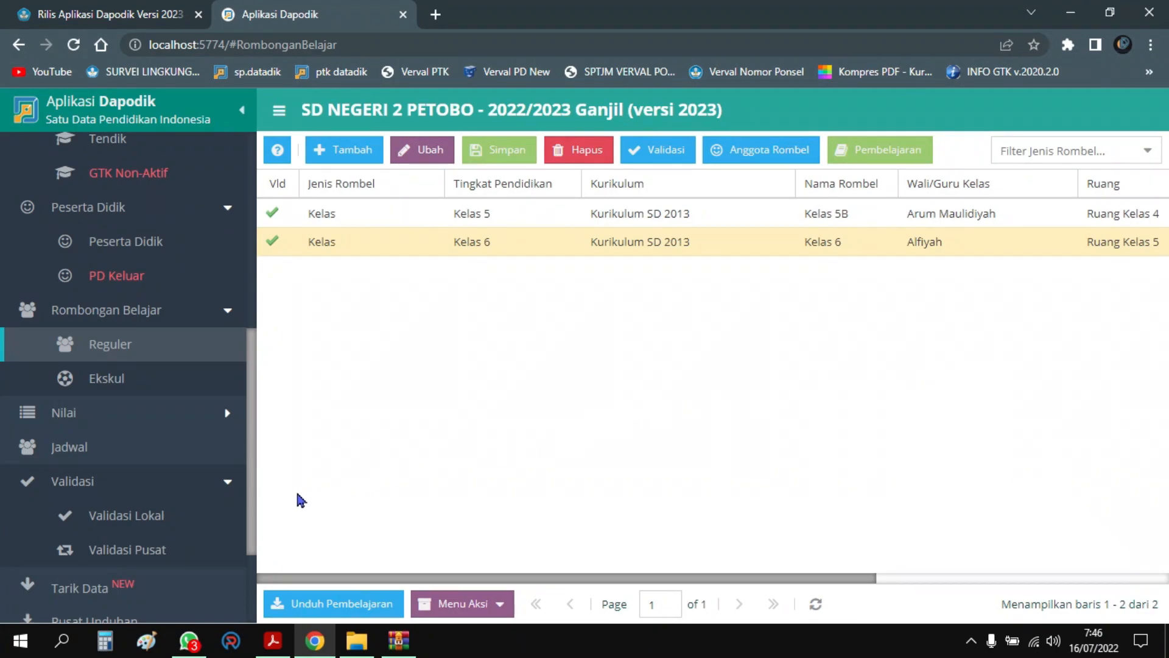
Return to Validasi Lokal and rerun the validation for Rombongan Belajar & Jadwal.
{"action": "left_click", "coordinate": [186, 517]}
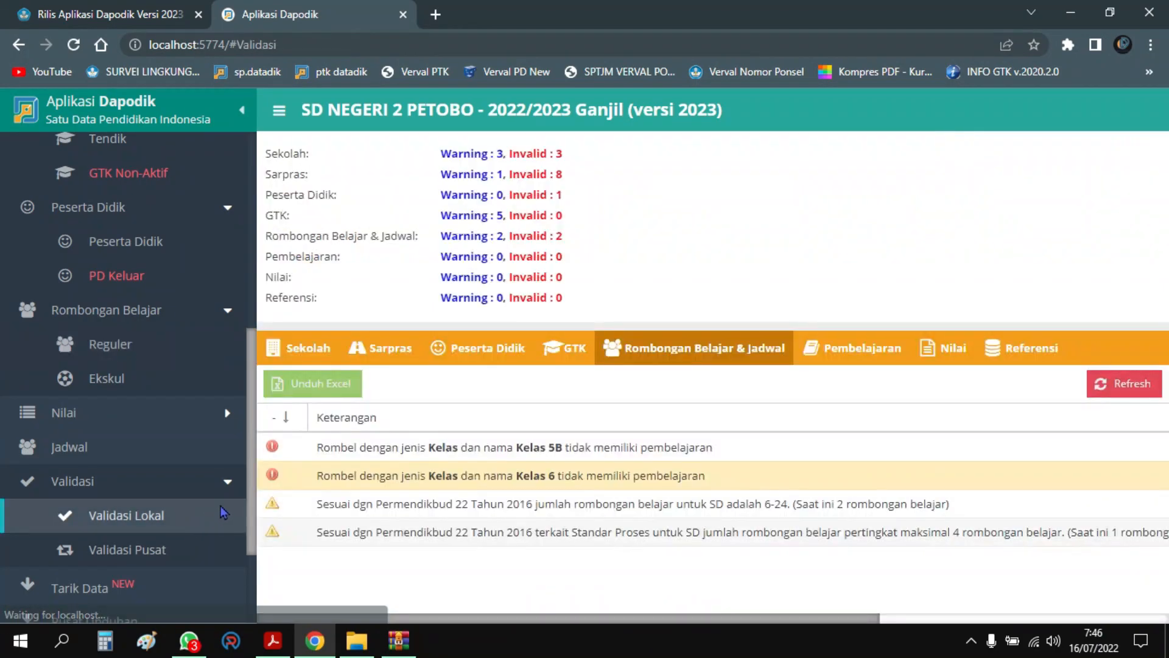
{"action": "left_click", "coordinate": [1145, 396]}
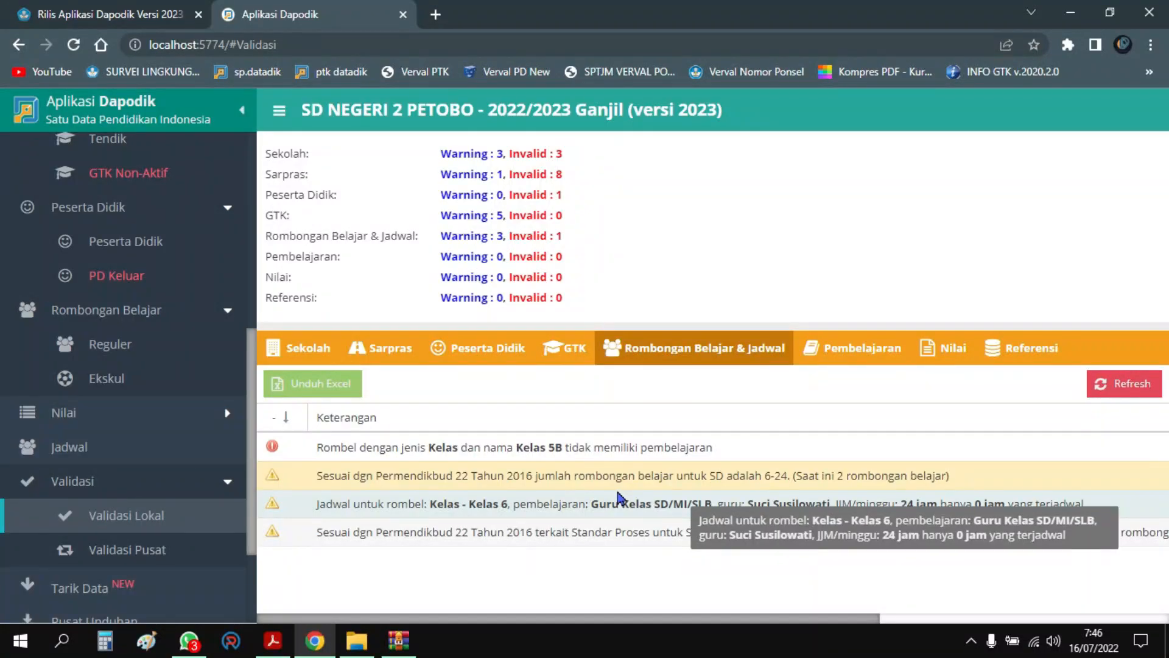
Open the Beranda dashboard and reload the page to refresh the school summary.
{"action": "scroll", "coordinate": [128, 365], "scroll_direction": "up", "scroll_amount": 5}
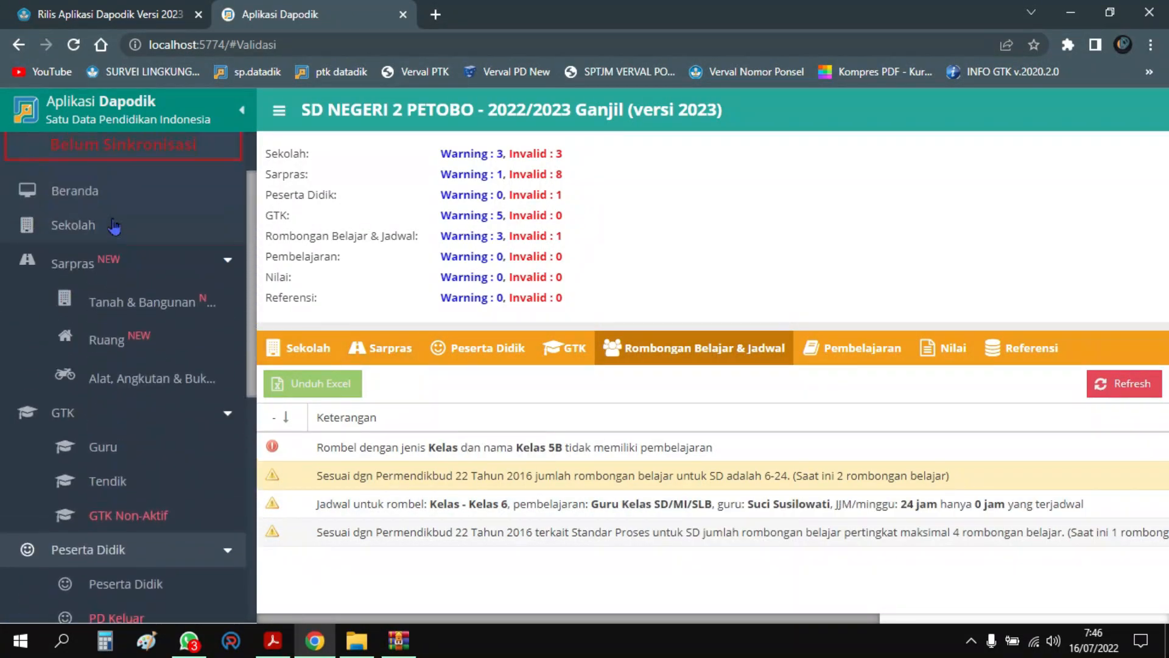
{"action": "left_click", "coordinate": [125, 191]}
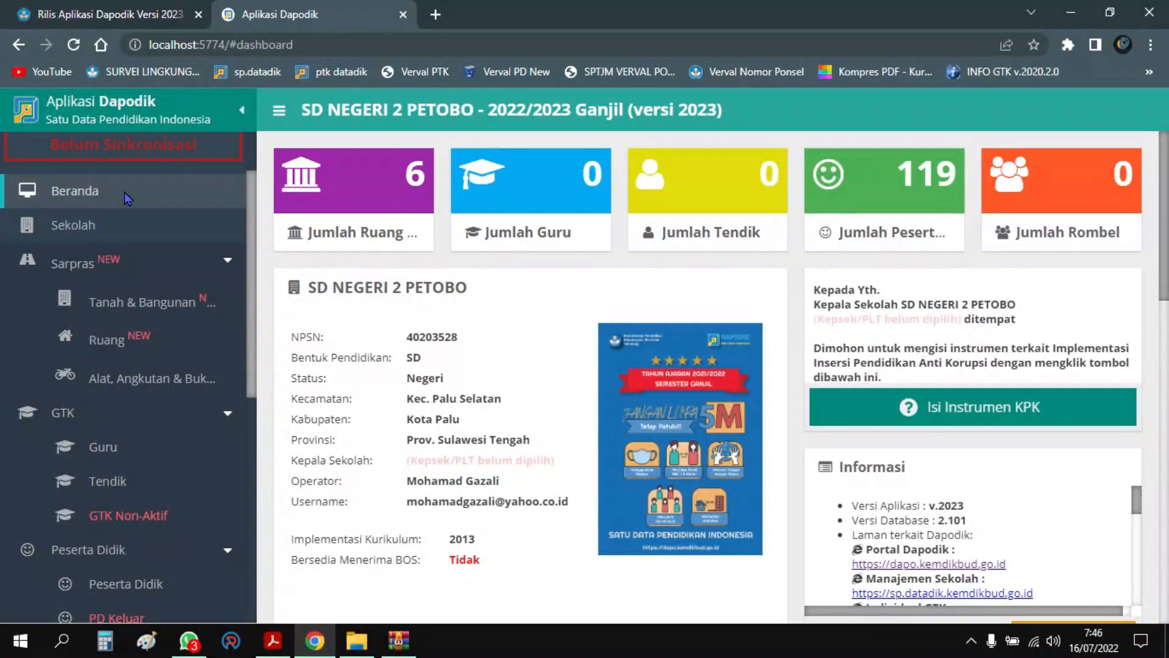
{"action": "left_click", "coordinate": [73, 46]}
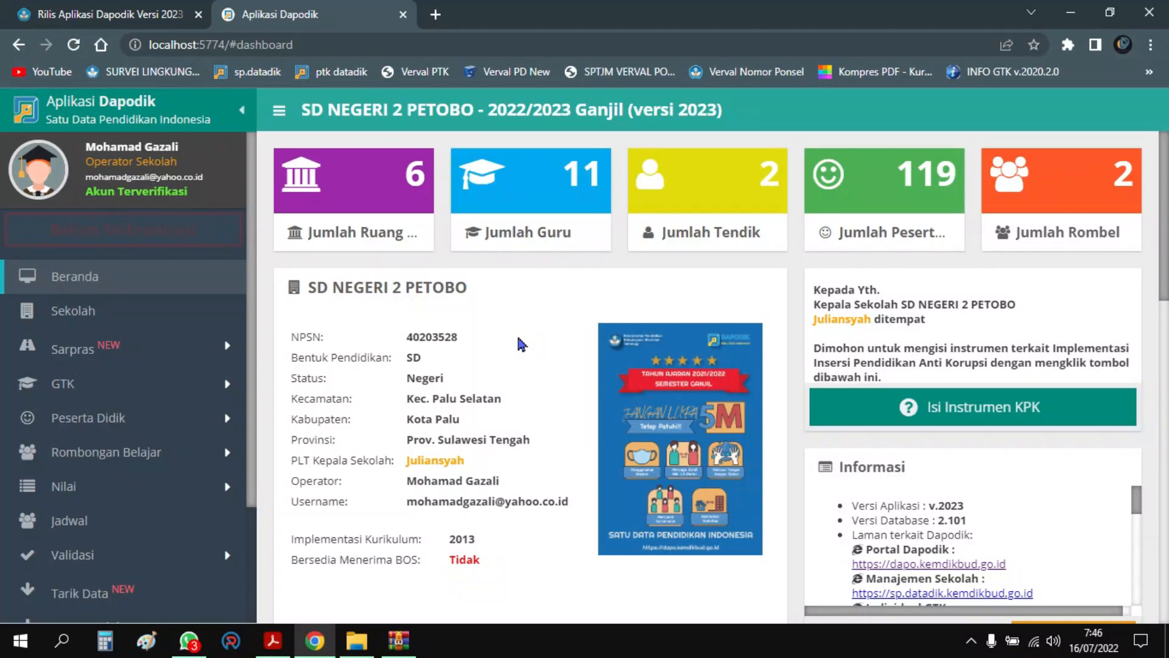
Switch to the Rilis Aplikasi Dapodik Versi 2023 article and review its announcement text, including the listed updates.
{"action": "left_click", "coordinate": [108, 12]}
{"action": "scroll", "coordinate": [621, 329], "scroll_direction": "up", "scroll_amount": 8}
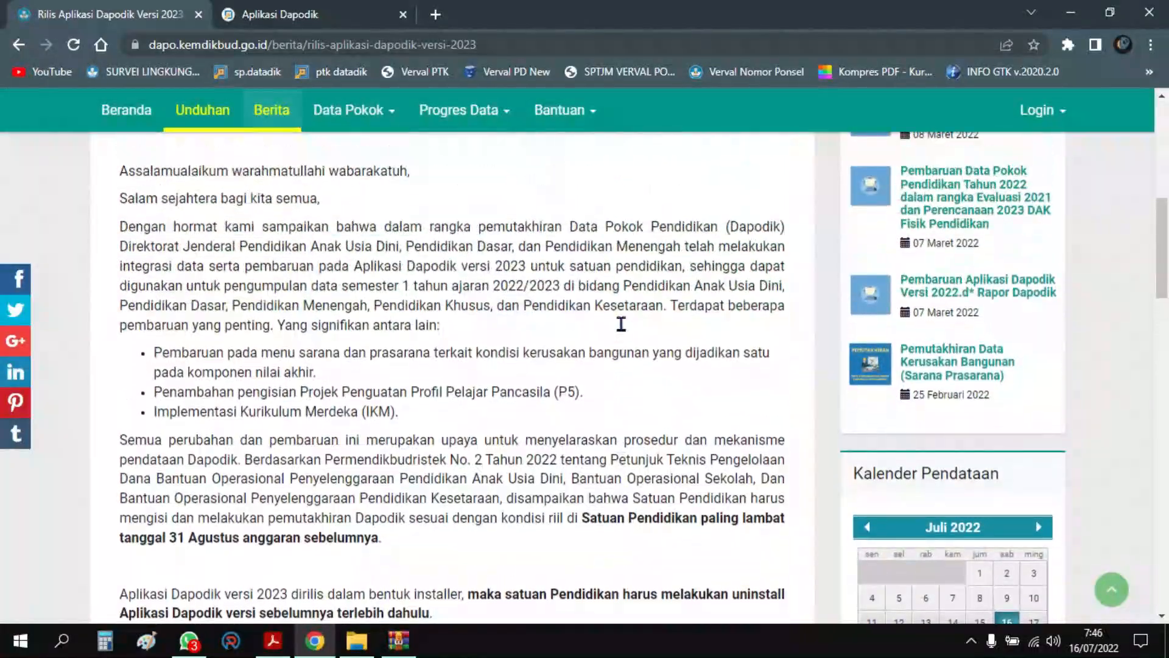
{"action": "scroll", "coordinate": [621, 324], "scroll_direction": "down", "scroll_amount": 10}
{"action": "scroll", "coordinate": [620, 324], "scroll_direction": "up", "scroll_amount": 14}
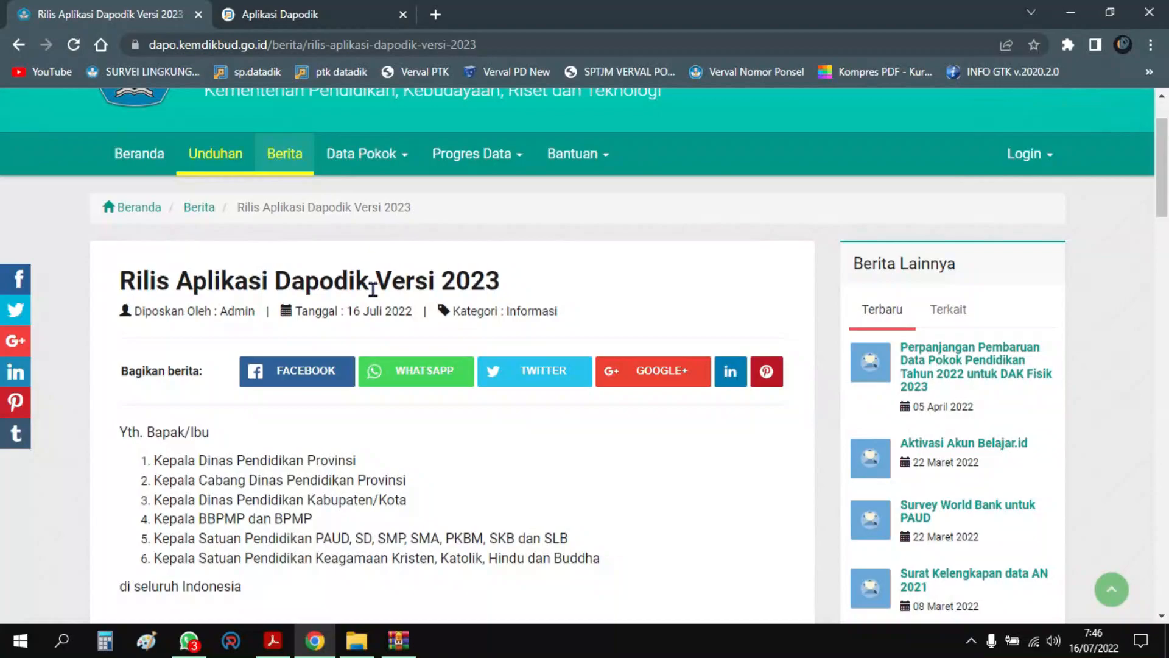
{"action": "scroll", "coordinate": [450, 314], "scroll_direction": "up", "scroll_amount": 2}
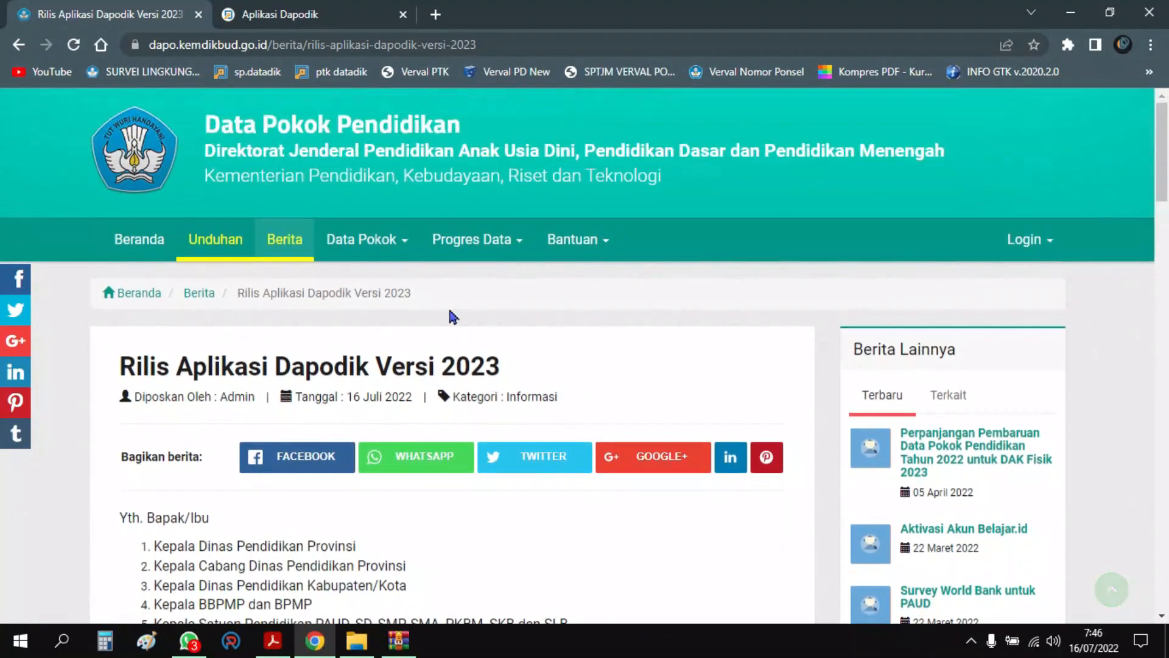
{"action": "scroll", "coordinate": [451, 314], "scroll_direction": "down", "scroll_amount": 15}
{"action": "scroll", "coordinate": [449, 309], "scroll_direction": "down", "scroll_amount": 2}
{"action": "scroll", "coordinate": [553, 337], "scroll_direction": "down", "scroll_amount": 6}
{"action": "scroll", "coordinate": [583, 359], "scroll_direction": "down", "scroll_amount": 6}
{"action": "scroll", "coordinate": [517, 391], "scroll_direction": "up", "scroll_amount": 7}
{"action": "scroll", "coordinate": [522, 390], "scroll_direction": "up", "scroll_amount": 8}
{"action": "scroll", "coordinate": [372, 169], "scroll_direction": "up", "scroll_amount": 7}
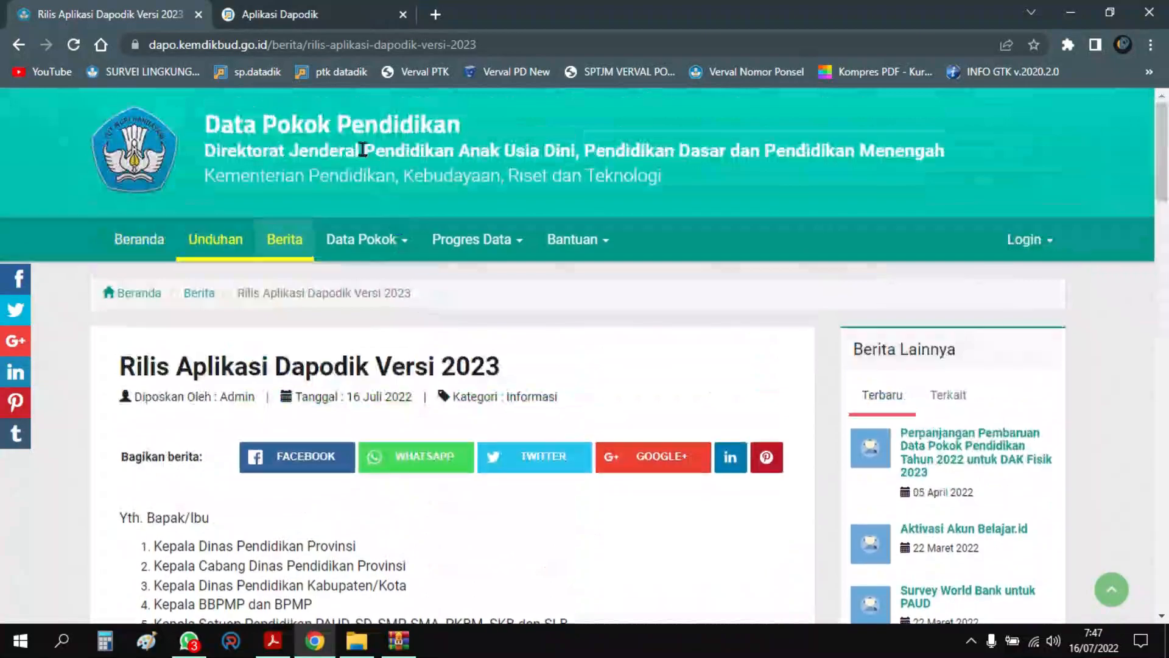
Go back to the Aplikasi Dapodik page and minimize the browser to show the desktop.
{"action": "key", "text": "ctrl+Tab"}
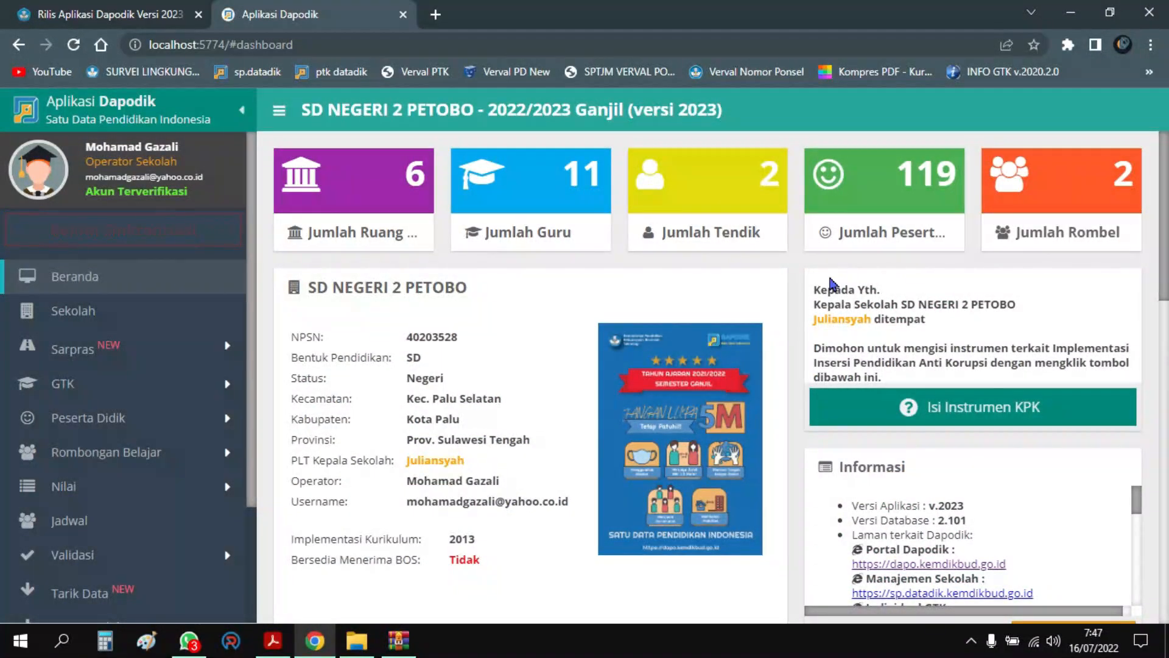
{"action": "left_click", "coordinate": [1071, 12]}
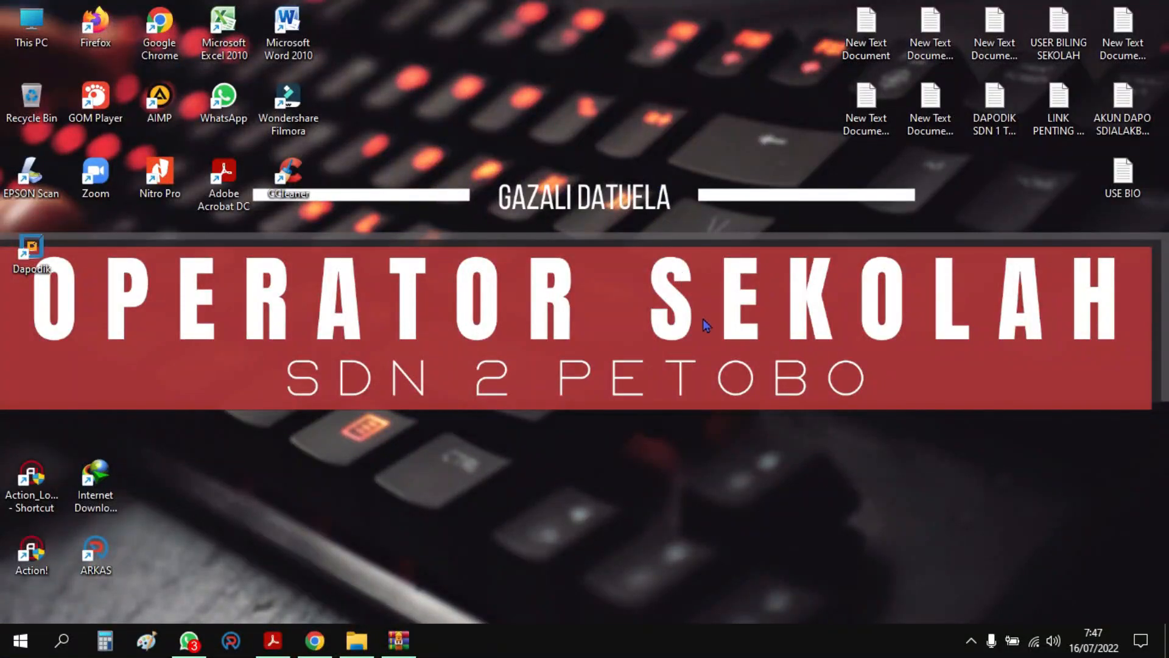